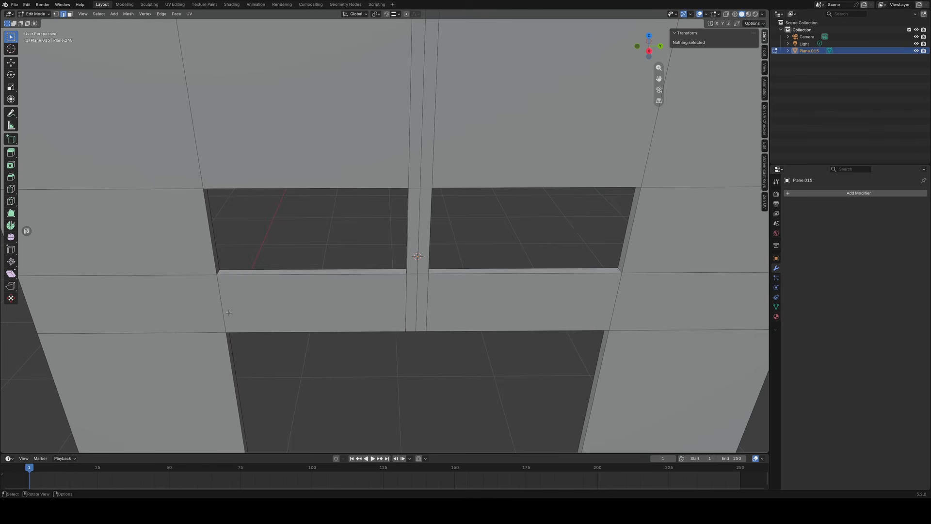
# Switch to face selection and select the loop of inner side faces around the left window opening.
pyautogui.keyDown('alt'); pyautogui.click(217, 275); pyautogui.keyUp('alt')
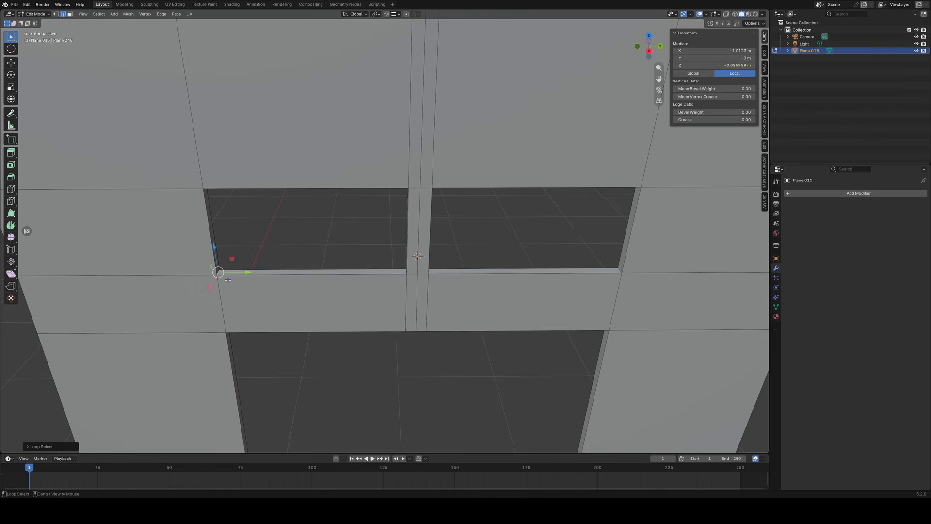
pyautogui.click(324, 307)
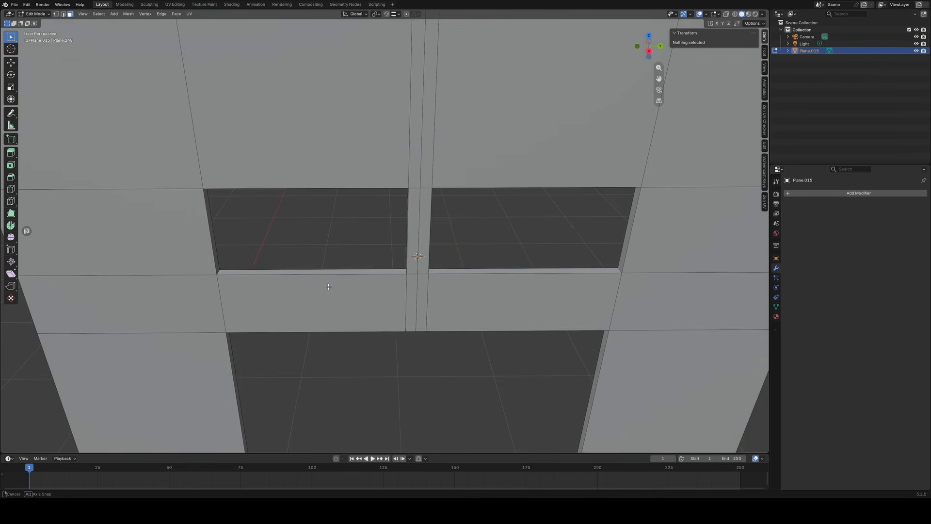
pyautogui.moveTo(324, 307); pyautogui.dragTo(337, 216, button='middle')
pyautogui.keyDown('alt'); pyautogui.click(336, 213); pyautogui.keyUp('alt')
pyautogui.scroll(3, 345, 309)
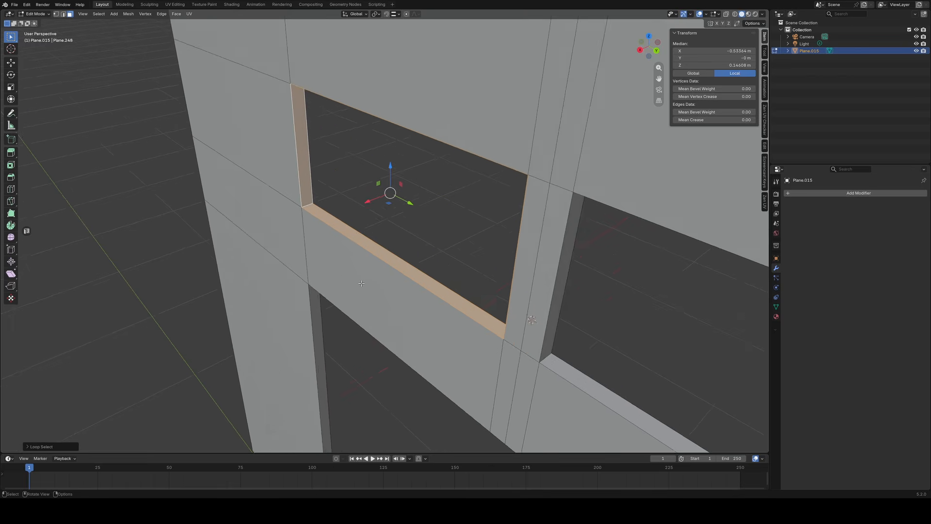
pyautogui.moveTo(346, 312); pyautogui.dragTo(536, 310, button='middle')
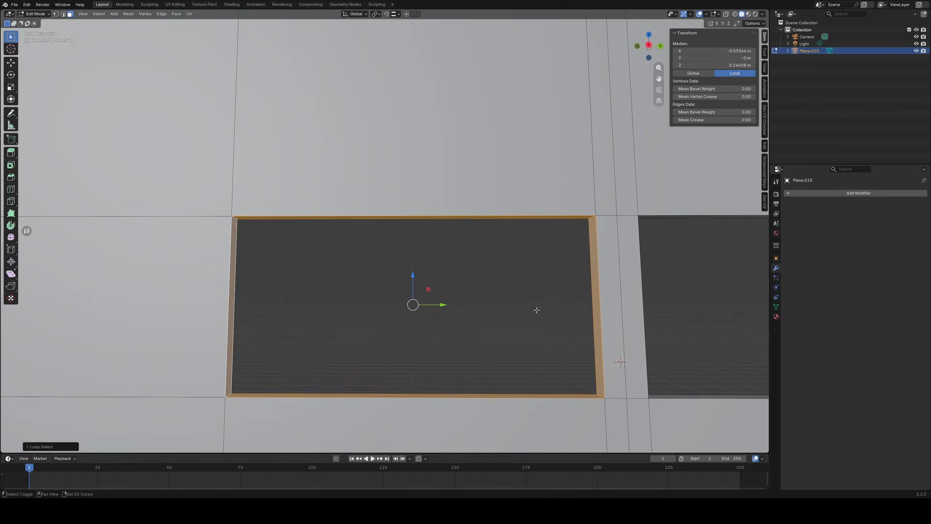
# Turn on the Screencast Keys display and select the left opening's inner face loop again.
pyautogui.click(765, 171)
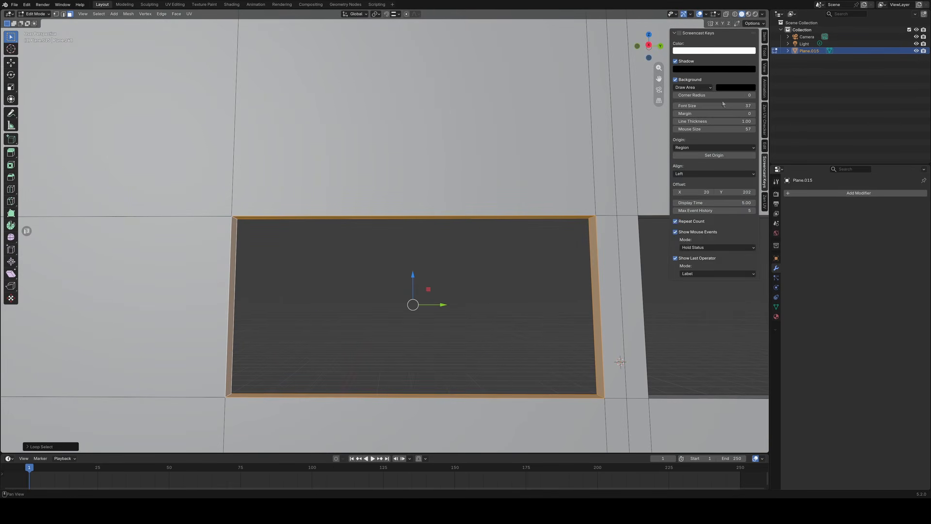
pyautogui.click(679, 34)
pyautogui.moveTo(549, 245); pyautogui.dragTo(473, 273, button='middle')
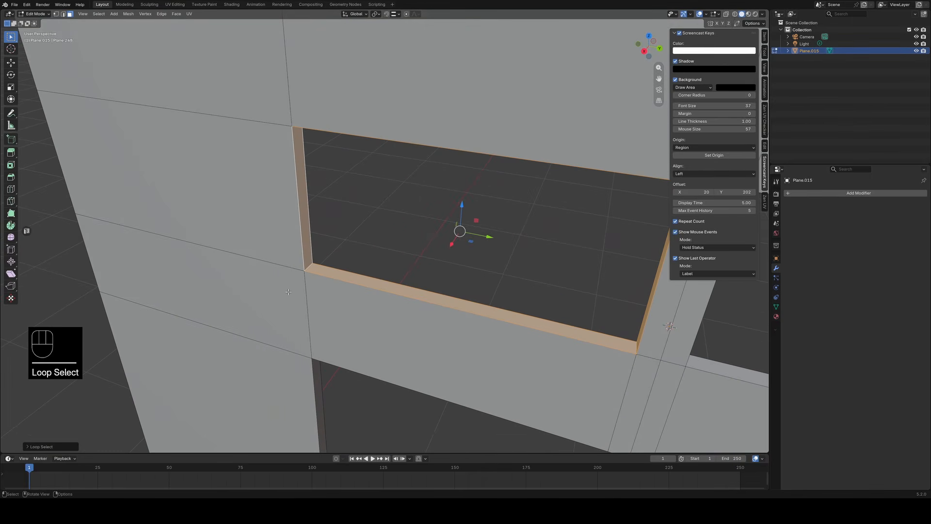
pyautogui.keyDown('alt'); pyautogui.click(311, 266); pyautogui.keyUp('alt')
pyautogui.moveTo(310, 265); pyautogui.dragTo(542, 337, button='middle')
pyautogui.moveTo(274, 299); pyautogui.dragTo(280, 361, button='middle')
pyautogui.moveTo(350, 131); pyautogui.dragTo(390, 295, button='middle')
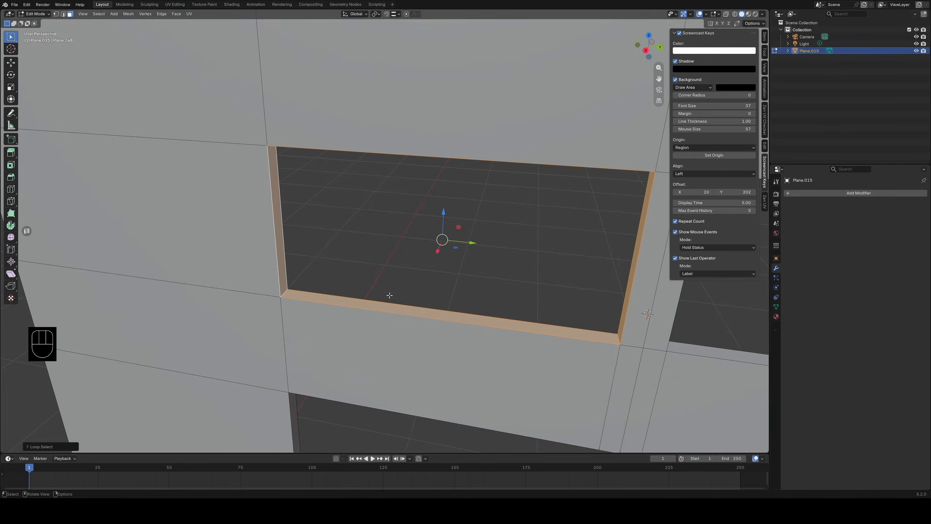
# Duplicate the selected face loop in place and scale the copy slightly smaller inside the opening.
pyautogui.hotkey('shift', 'd')
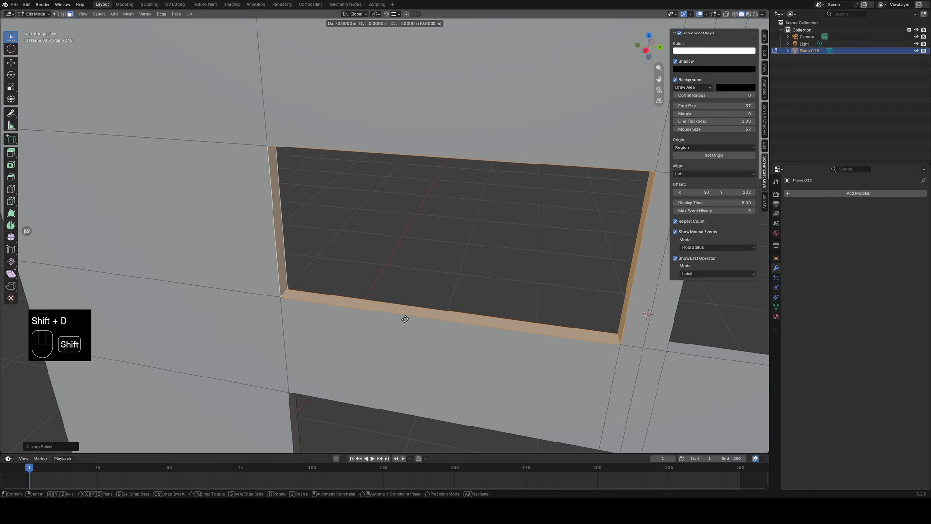
pyautogui.rightClick(405, 319)
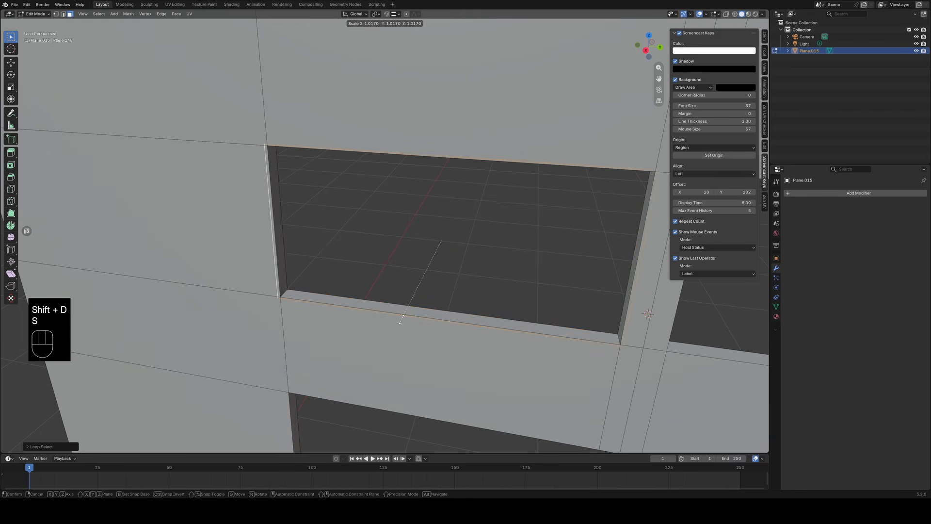
pyautogui.press('s')
pyautogui.rightClick(463, 301)
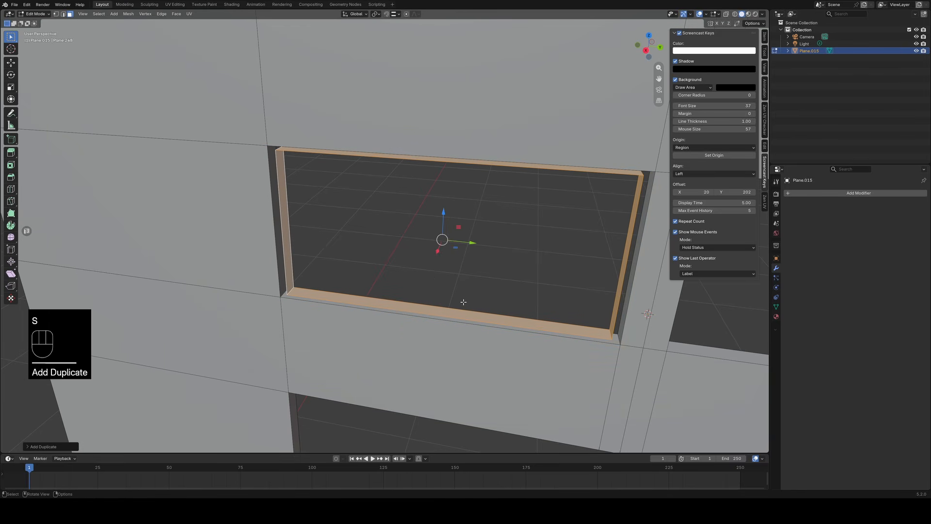
# Separate the duplicated face loop from the wall into its own object.
pyautogui.press('p')
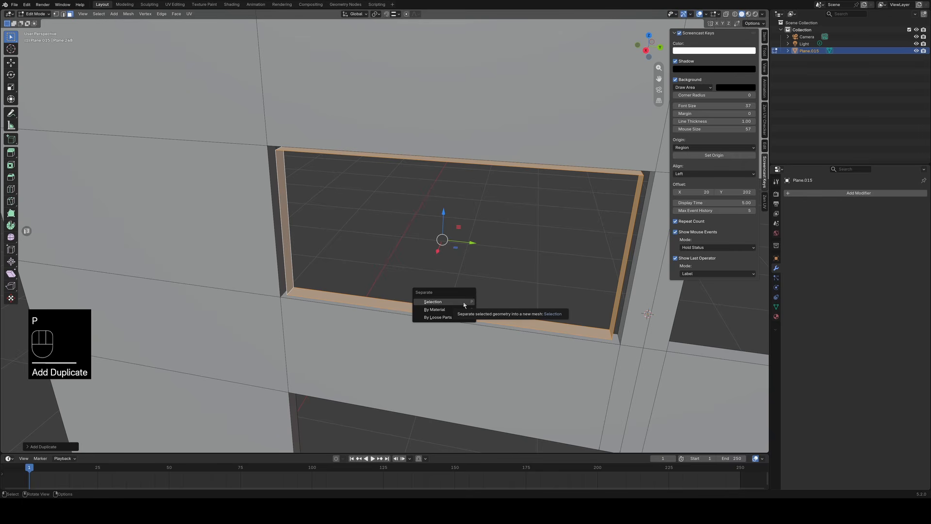
pyautogui.click(433, 301)
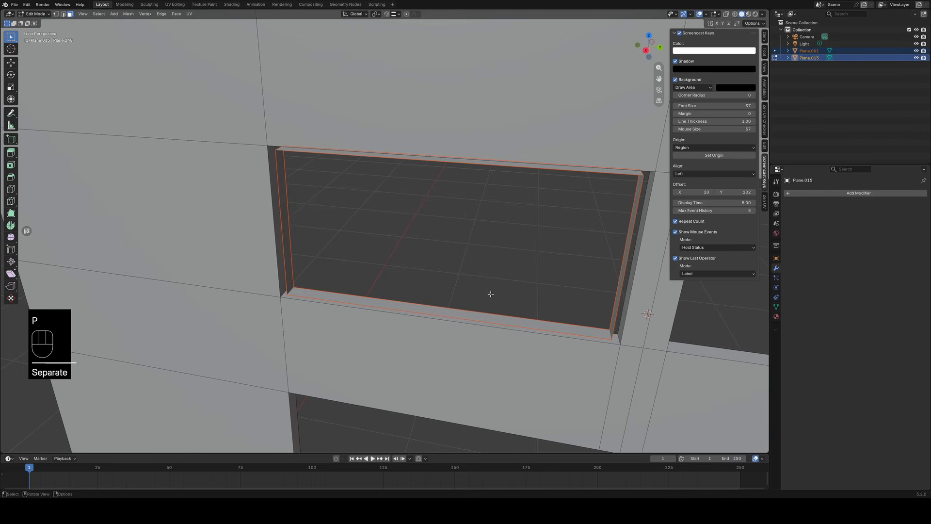
pyautogui.press('KP_3')
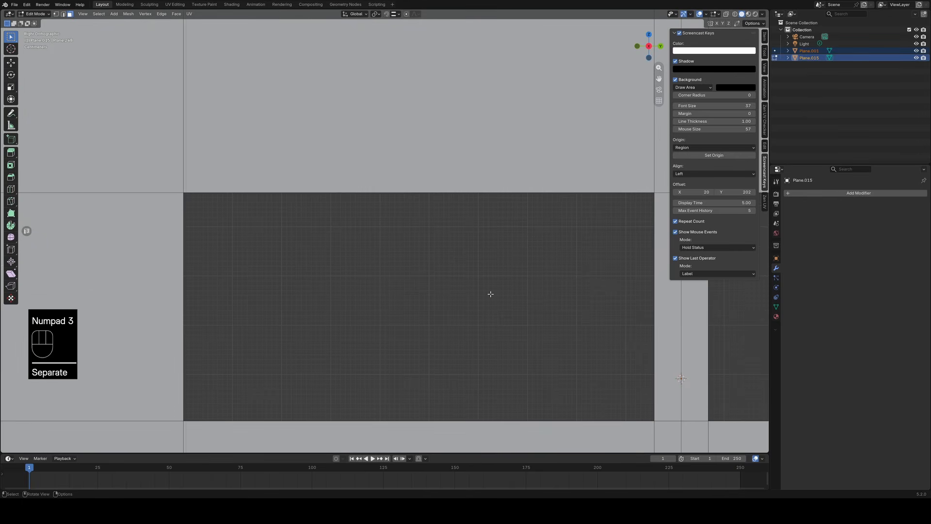
# Select only the separated frame object and enter Edit Mode on it in the right orthographic view.
pyautogui.press('Tab')
pyautogui.scroll(-1, 497, 291)
pyautogui.press('Tab')
pyautogui.click(488, 263)
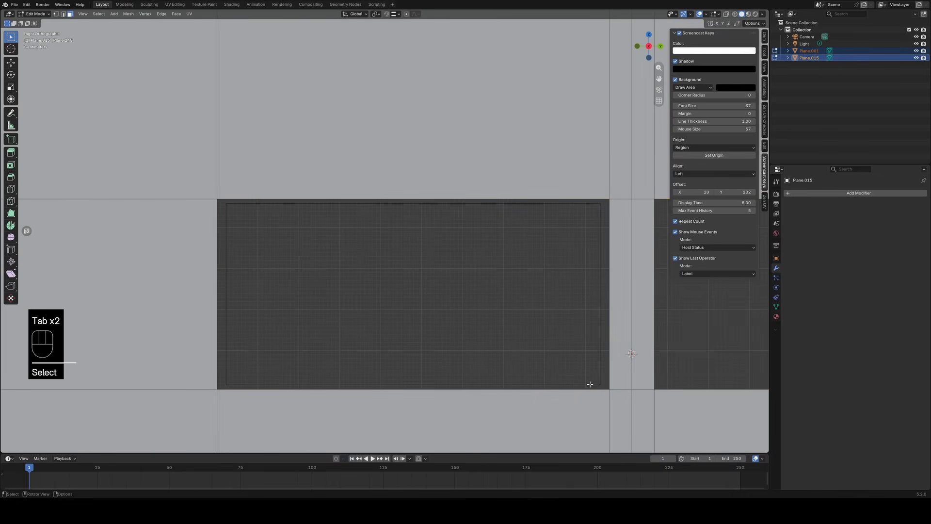
pyautogui.press('Tab')
pyautogui.press('Tab')
pyautogui.press('Tab')
pyautogui.click(484, 291)
pyautogui.moveTo(484, 291); pyautogui.dragTo(477, 313, button='middle')
pyautogui.press('KP_3')
pyautogui.press('Tab')
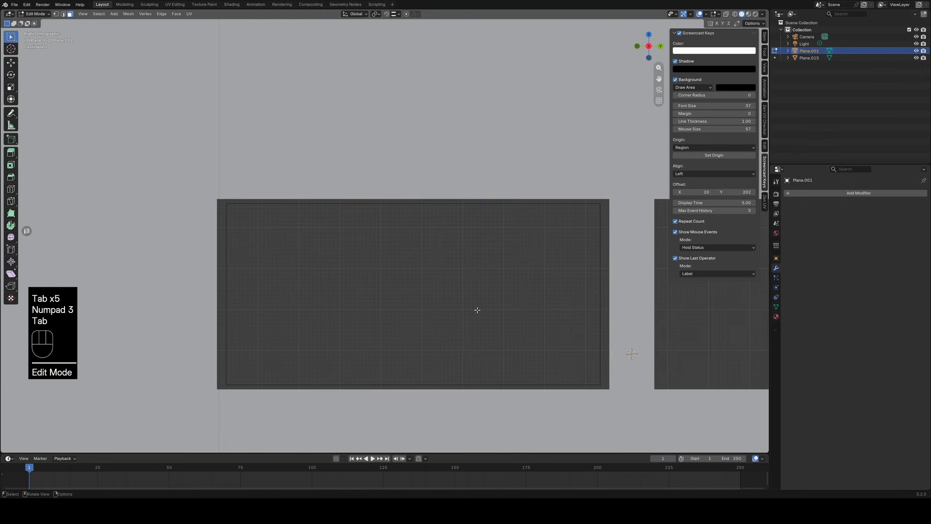
# Switch to wireframe shading and move the frame's right vertical side outward along Y, just past the opening's edge.
pyautogui.scroll(-1, 383, 280)
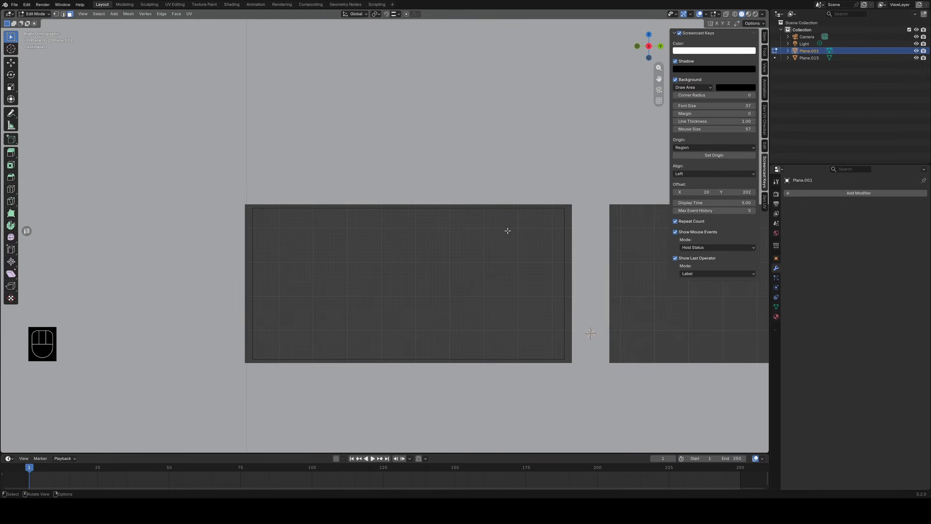
pyautogui.press('z')
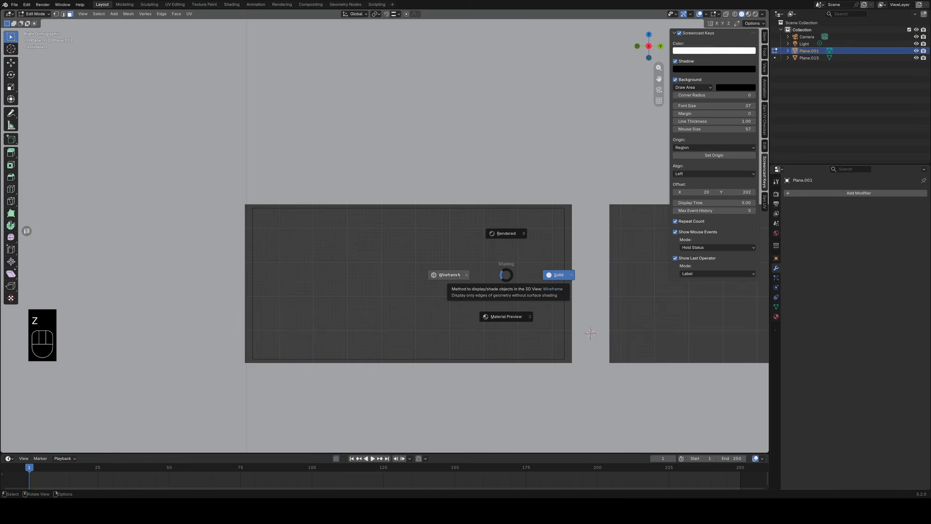
pyautogui.click(459, 264)
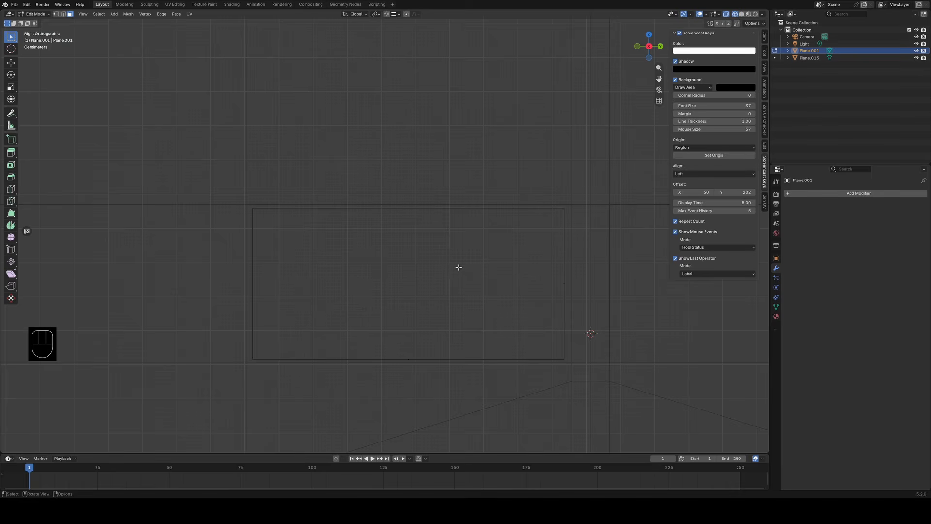
pyautogui.moveTo(540, 381); pyautogui.dragTo(591, 157)
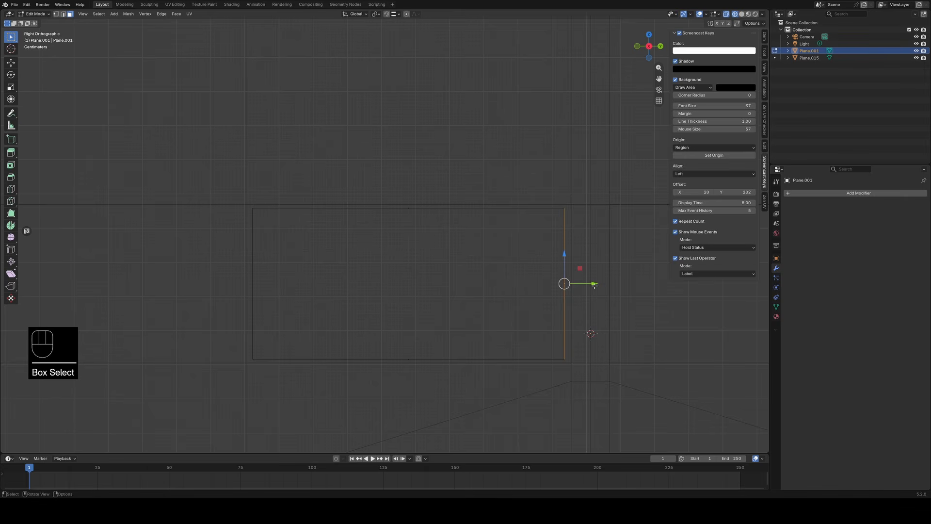
pyautogui.moveTo(594, 285); pyautogui.dragTo(605, 282)
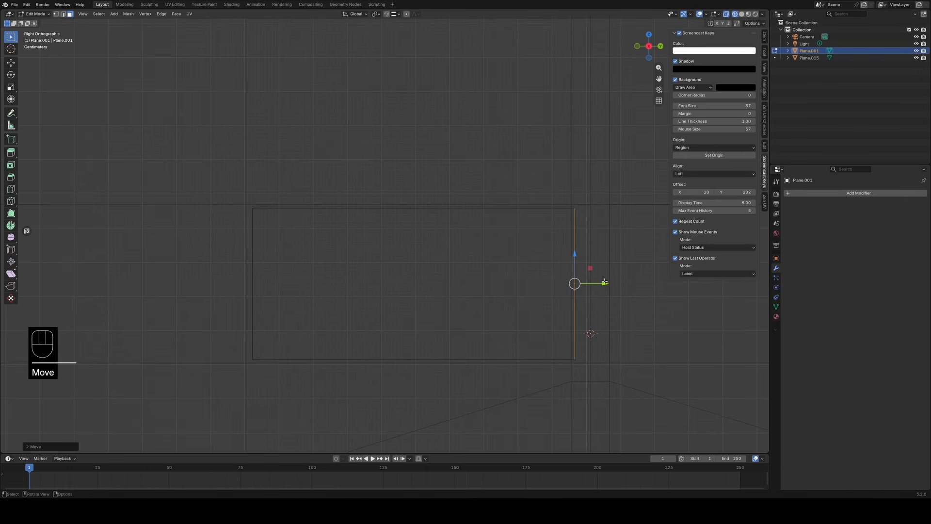
# Move the frame's top, left and bottom sides outward just past the opening's edges and return to Object Mode.
pyautogui.moveTo(351, 237); pyautogui.dragTo(483, 179)
pyautogui.moveTo(418, 180); pyautogui.dragTo(414, 178)
pyautogui.moveTo(223, 314); pyautogui.dragTo(273, 279)
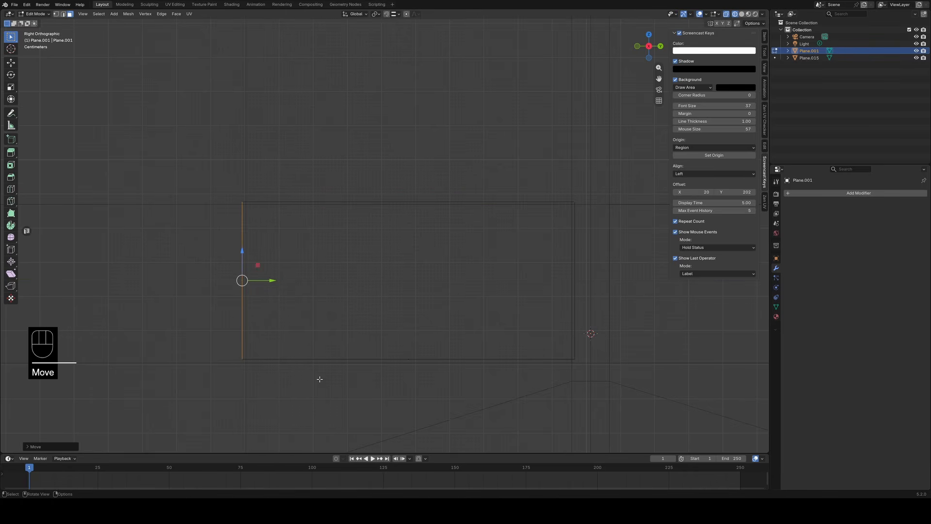
pyautogui.moveTo(380, 389); pyautogui.dragTo(409, 340)
pyautogui.moveTo(410, 399); pyautogui.dragTo(507, 332, button='middle')
pyautogui.press('Tab')
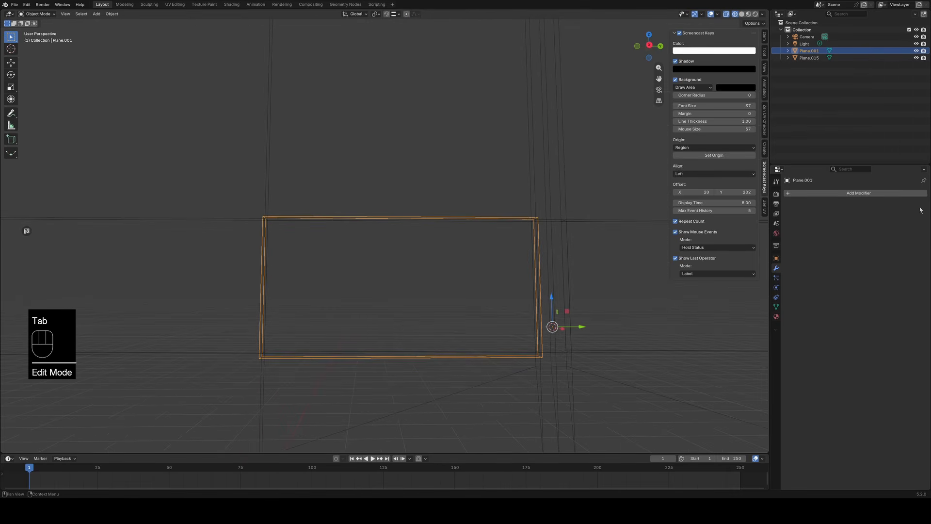
# Add a Solidify modifier to the frame object with a thickness of -0.022 m.
pyautogui.click(860, 193)
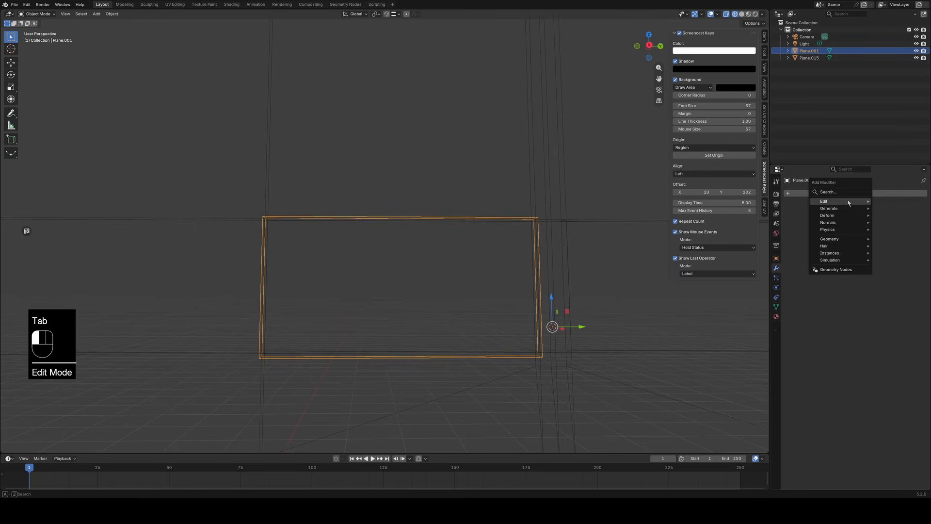
pyautogui.moveTo(842, 209)
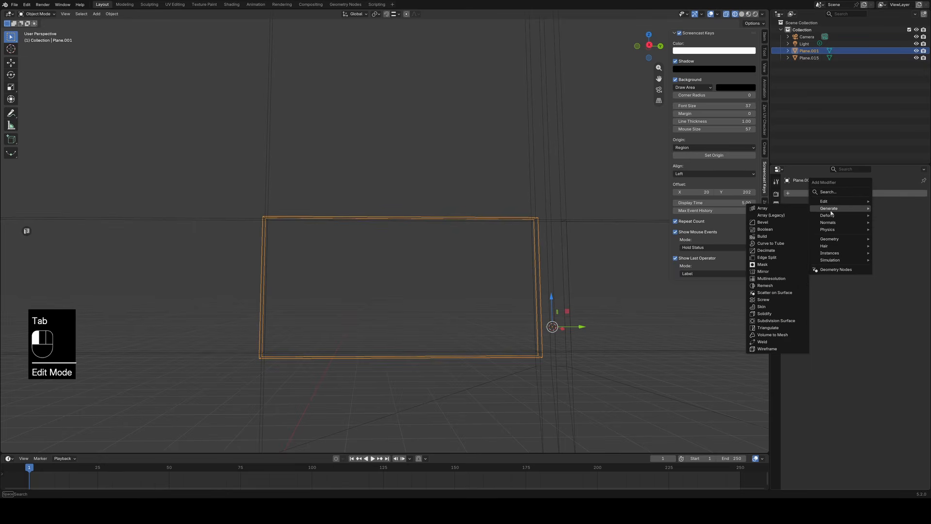
pyautogui.click(765, 313)
pyautogui.moveTo(653, 322); pyautogui.dragTo(625, 340, button='middle')
pyautogui.moveTo(879, 240)
pyautogui.mouseDown()
pyautogui.moveTo(861, 240)
pyautogui.moveTo(895, 240)
pyautogui.mouseUp()
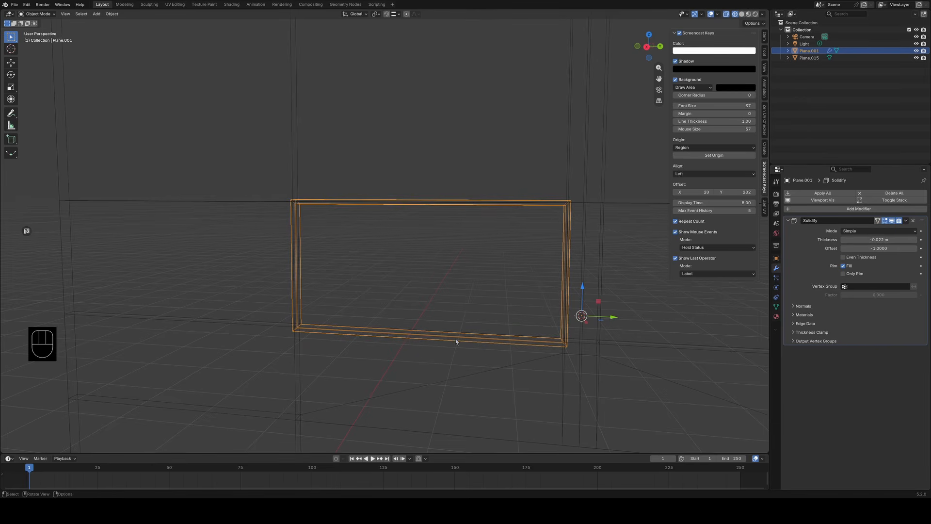
# Switch the viewport back to solid shading and check the thickened frame in the wall opening.
pyautogui.moveTo(456, 339)
pyautogui.mouseDown(button='middle')
pyautogui.moveTo(457, 322)
pyautogui.moveTo(465, 333)
pyautogui.mouseUp(button='middle')
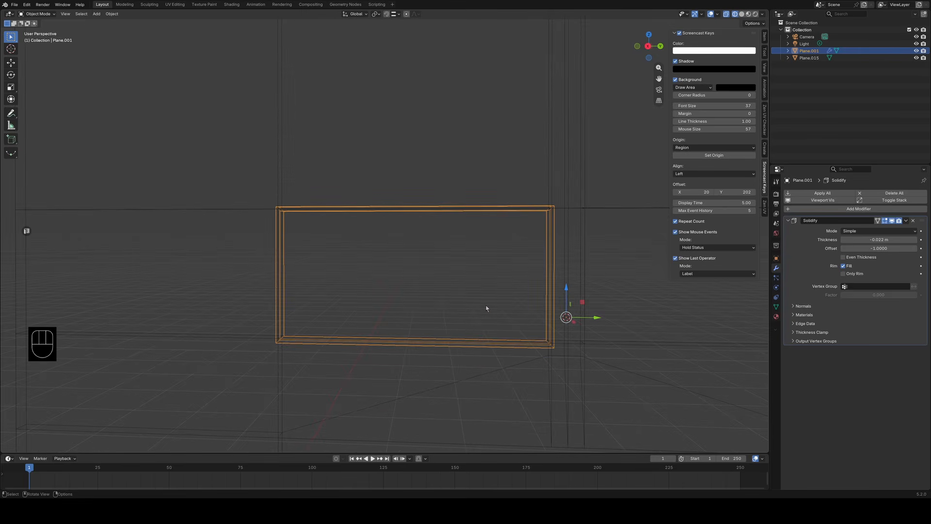
pyautogui.press('z')
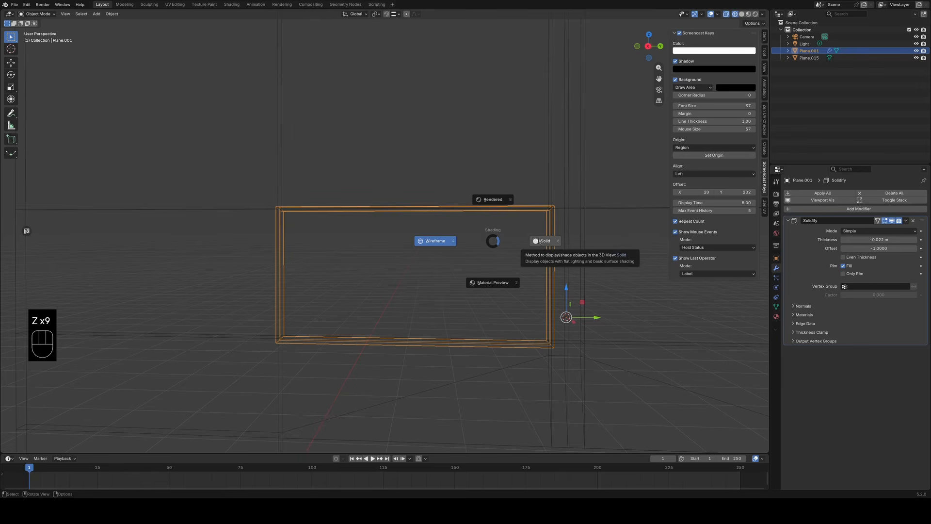
pyautogui.click(544, 241)
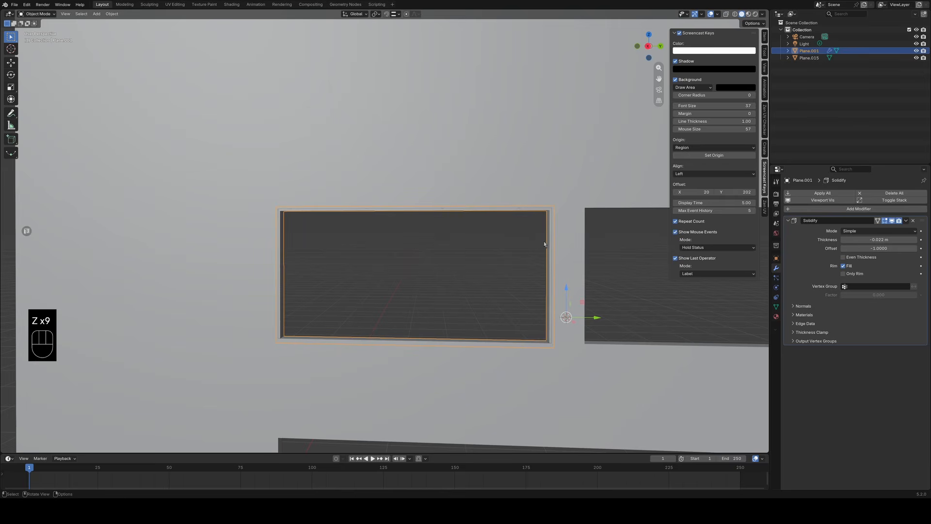
pyautogui.click(432, 289)
pyautogui.moveTo(432, 289)
pyautogui.mouseDown(button='middle')
pyautogui.moveTo(409, 256)
pyautogui.moveTo(441, 264)
pyautogui.moveTo(444, 280)
pyautogui.mouseUp(button='middle')
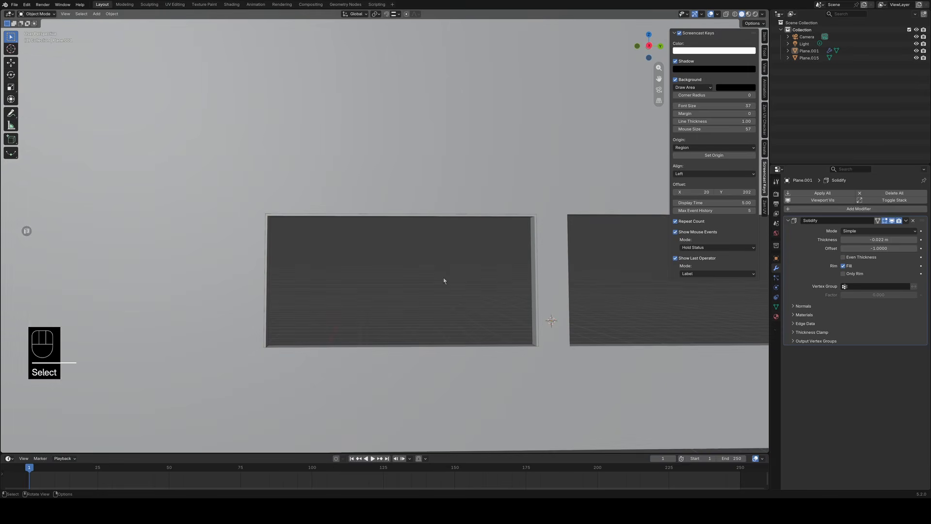
# Select the window frame and move it slightly along the X axis to adjust its depth in the wall opening.
pyautogui.click(440, 217)
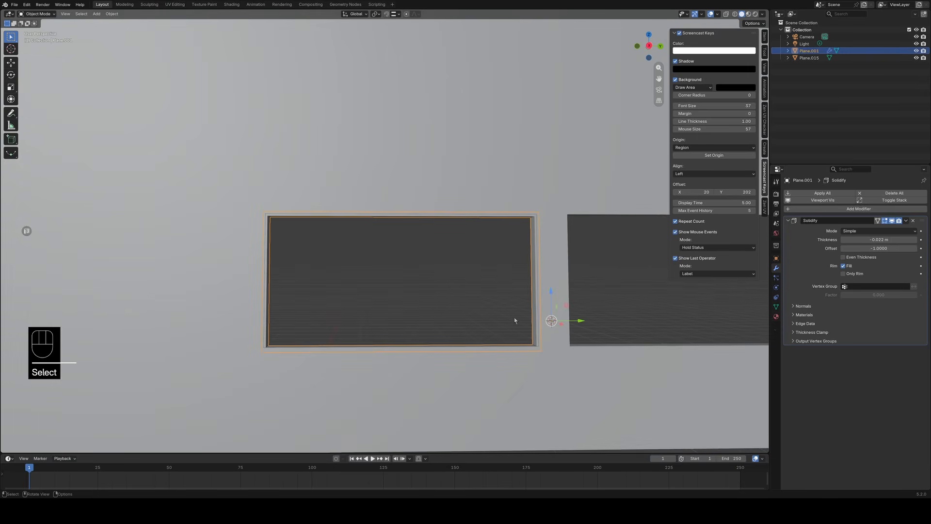
pyautogui.moveTo(515, 320)
pyautogui.mouseDown(button='middle')
pyautogui.moveTo(484, 310)
pyautogui.moveTo(510, 306)
pyautogui.mouseUp(button='middle')
pyautogui.moveTo(519, 286); pyautogui.dragTo(524, 290)
pyautogui.moveTo(467, 315); pyautogui.dragTo(403, 281, button='middle')
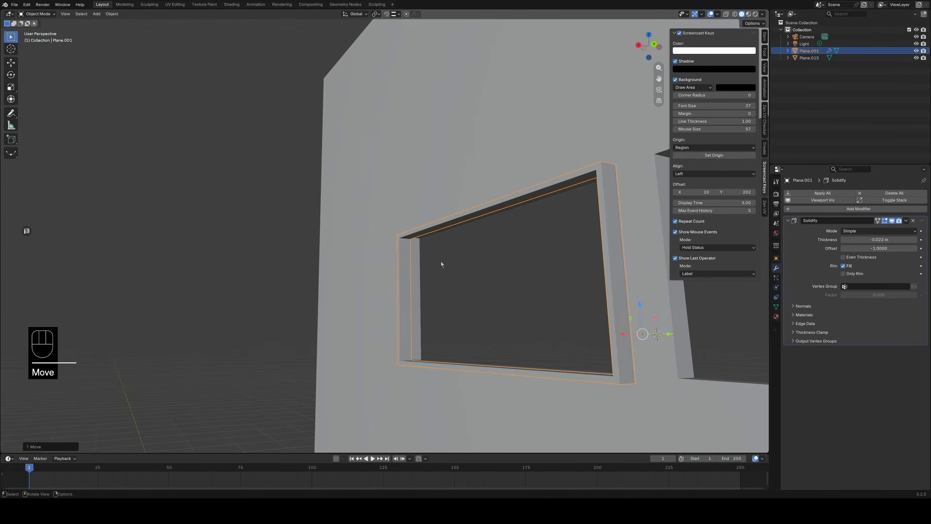
pyautogui.moveTo(479, 267); pyautogui.dragTo(518, 303, button='middle')
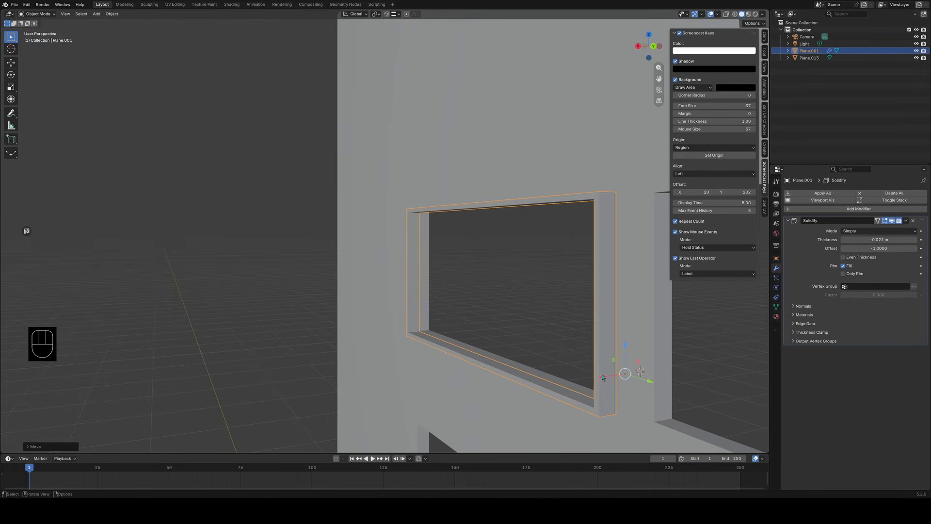
pyautogui.moveTo(602, 377); pyautogui.dragTo(612, 375)
pyautogui.moveTo(612, 376); pyautogui.dragTo(487, 342, button='middle')
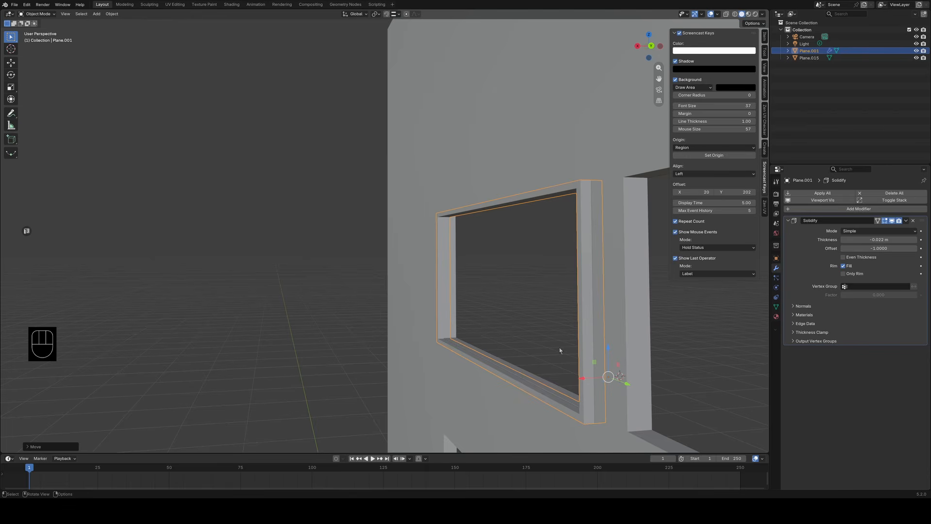
# Isolate the window frame in Local View and enter Edit Mode on it.
pyautogui.press('/')
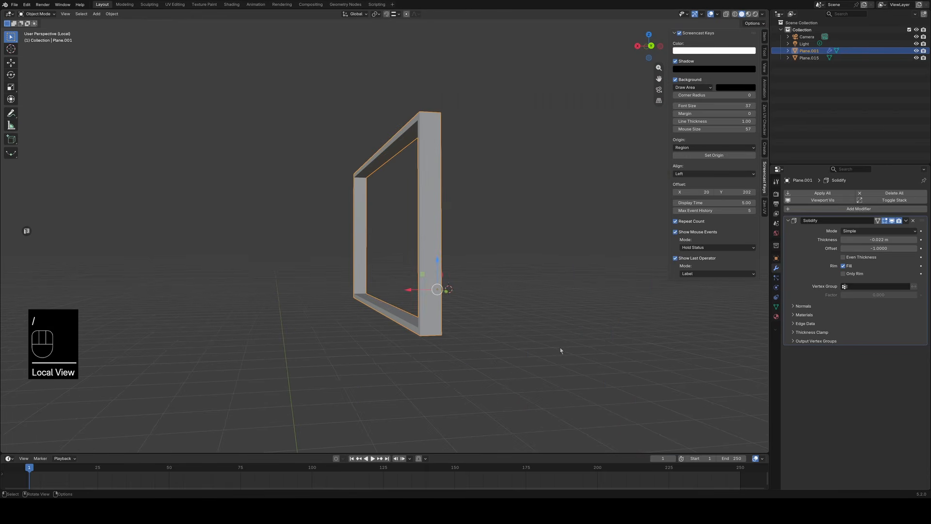
pyautogui.moveTo(557, 351); pyautogui.dragTo(457, 363, button='middle')
pyautogui.press('Tab')
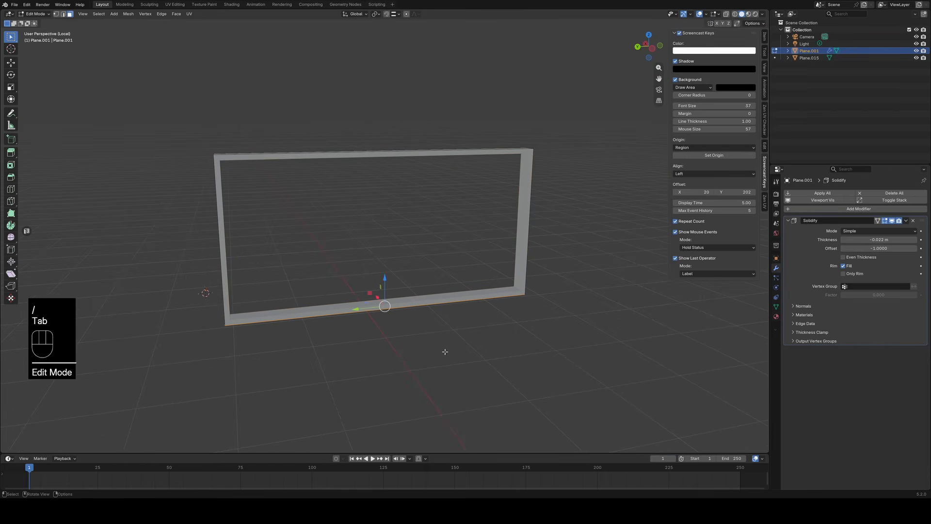
# Try to loop-select the window frame's faces in face select mode.
pyautogui.press('2')
pyautogui.press('3')
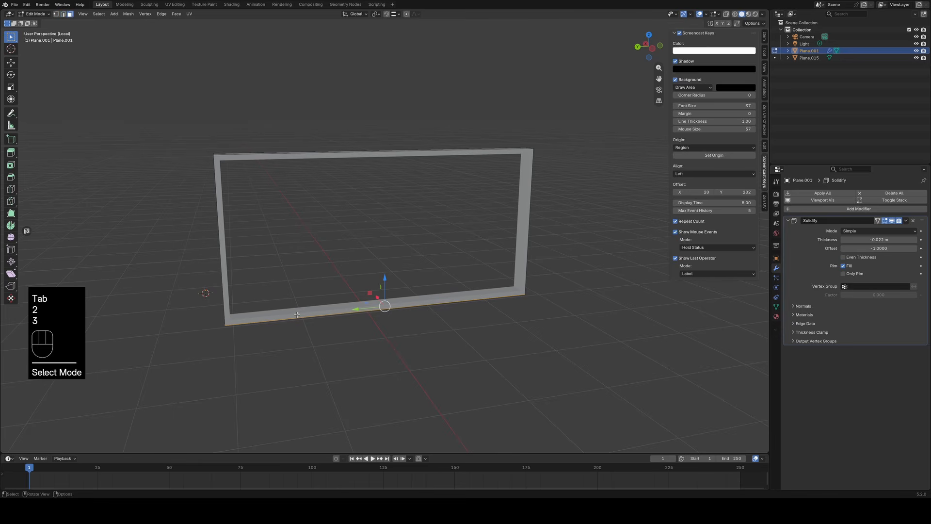
pyautogui.keyDown('alt'); pyautogui.click(293, 317); pyautogui.keyUp('alt')
pyautogui.moveTo(292, 316); pyautogui.dragTo(512, 283, button='middle')
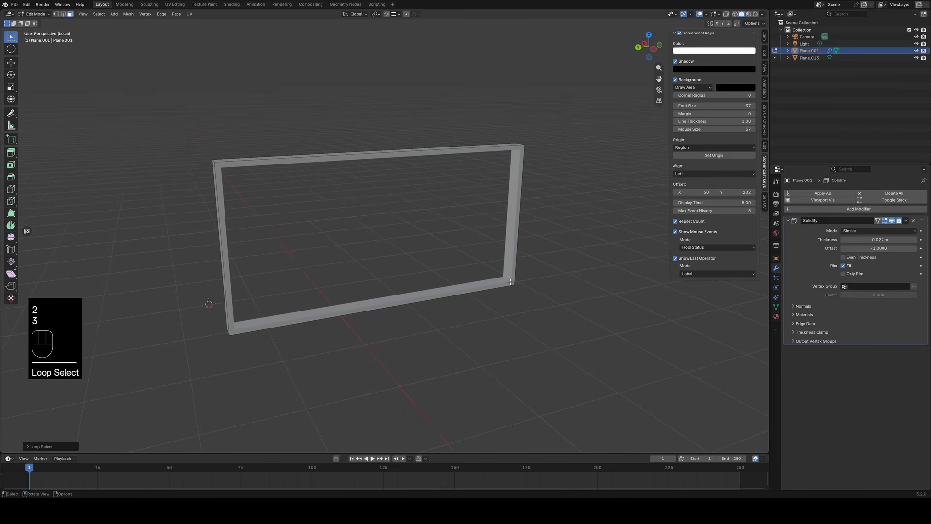
pyautogui.press('Tab')
pyautogui.press('Tab')
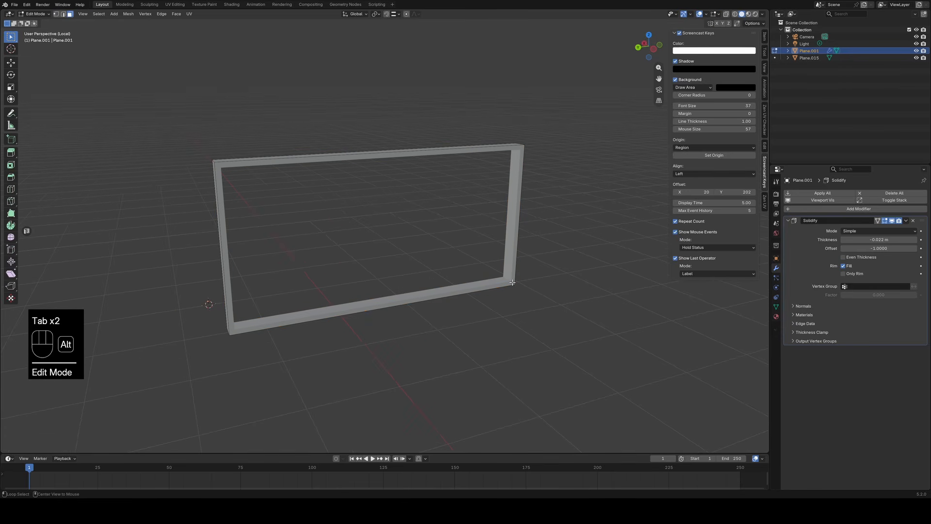
pyautogui.keyDown('alt'); pyautogui.click(512, 283); pyautogui.keyUp('alt')
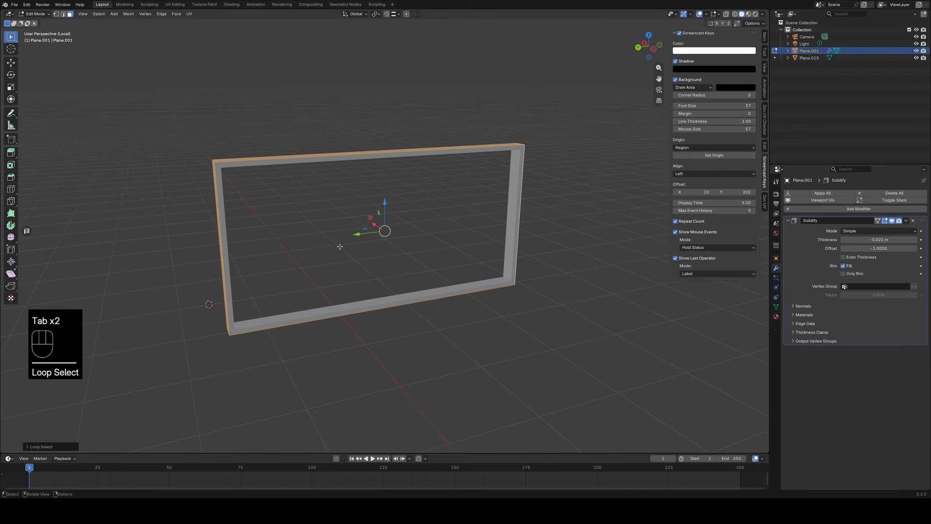
pyautogui.click(424, 300)
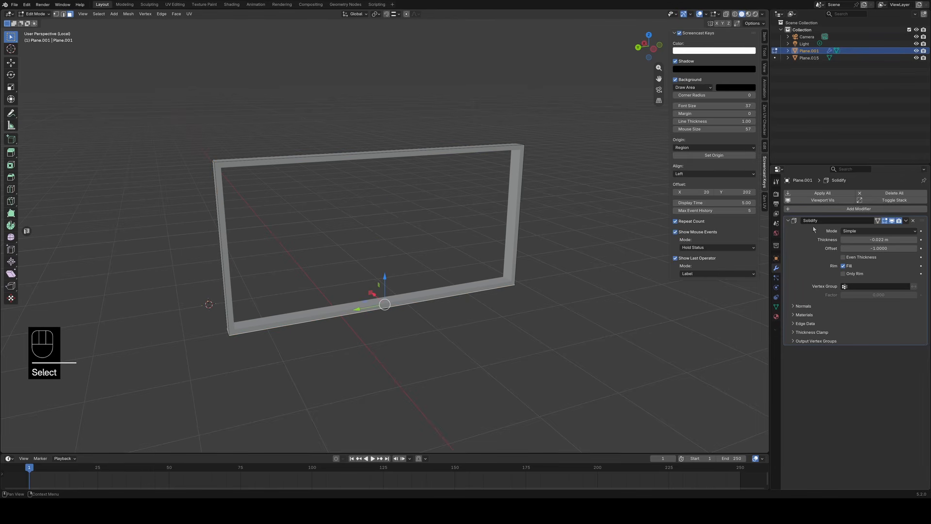
# Switch the window frame to Object Mode and apply its Solidify modifier.
pyautogui.click(828, 194)
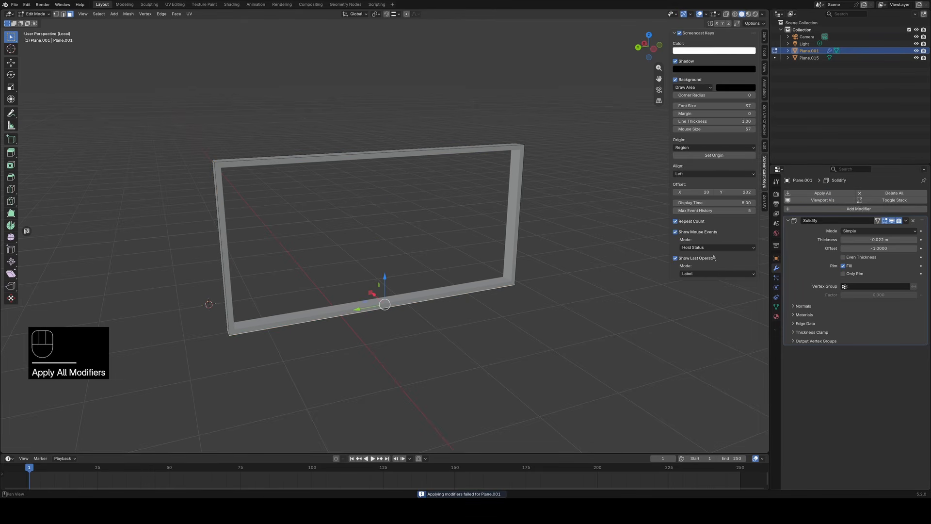
pyautogui.press('Tab')
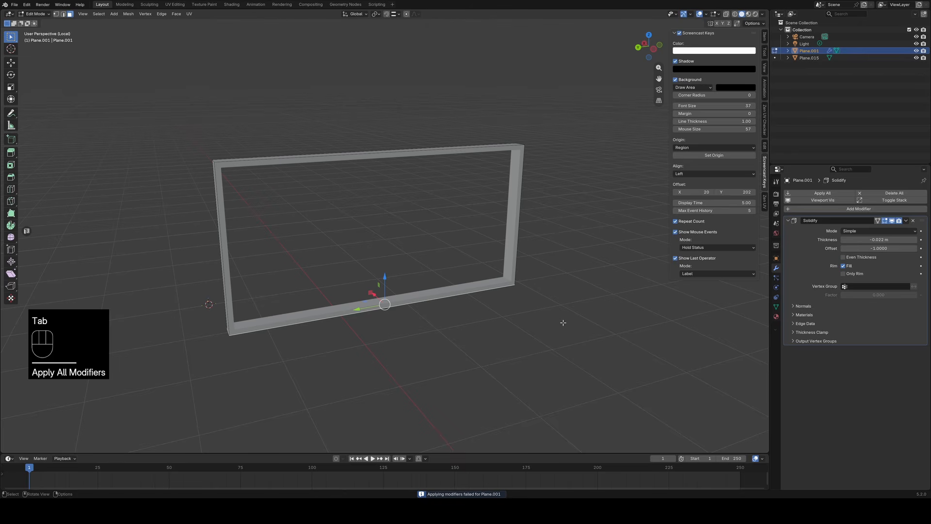
pyautogui.press('Tab')
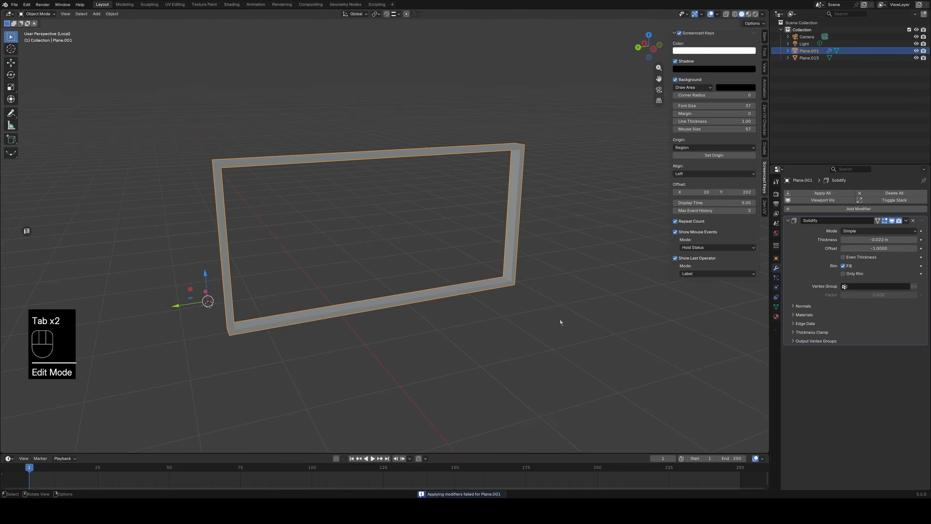
pyautogui.click(822, 192)
# Loop-select the frame's front face ring, exit Local View and move the ring along X to deepen the frame in the wall opening.
pyautogui.press('Tab')
pyautogui.keyDown('alt'); pyautogui.click(490, 287); pyautogui.keyUp('alt')
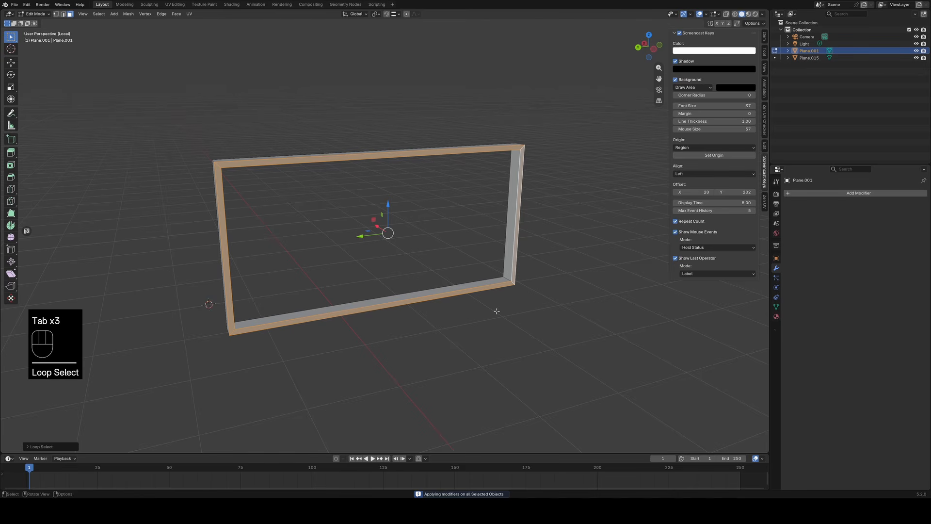
pyautogui.press('/')
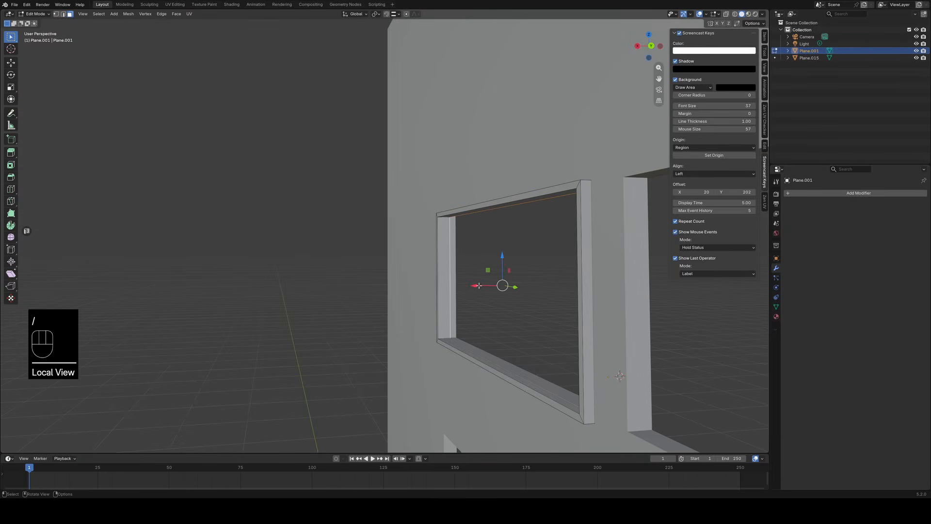
pyautogui.moveTo(479, 286); pyautogui.dragTo(494, 288)
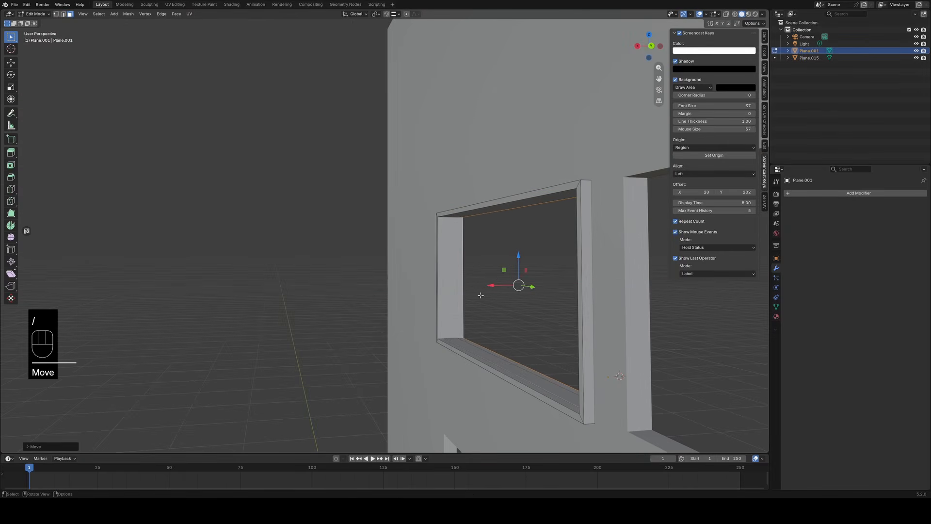
# In a wireframe right view, select the frame's bottom bar and raise it slightly to align with the lower edge of the opening.
pyautogui.moveTo(480, 295); pyautogui.dragTo(531, 336, button='middle')
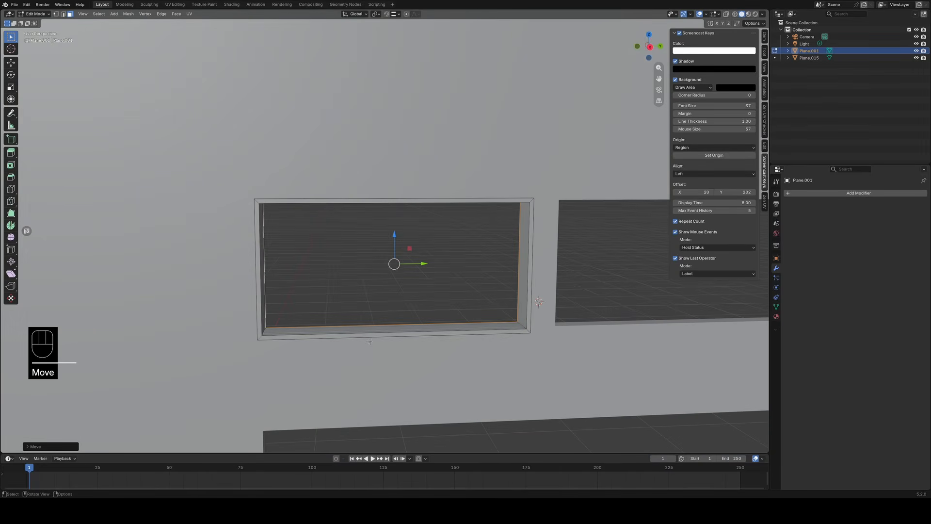
pyautogui.keyDown('shift'); pyautogui.moveTo(369, 342); pyautogui.dragTo(487, 352, button='middle'); pyautogui.keyUp('shift')
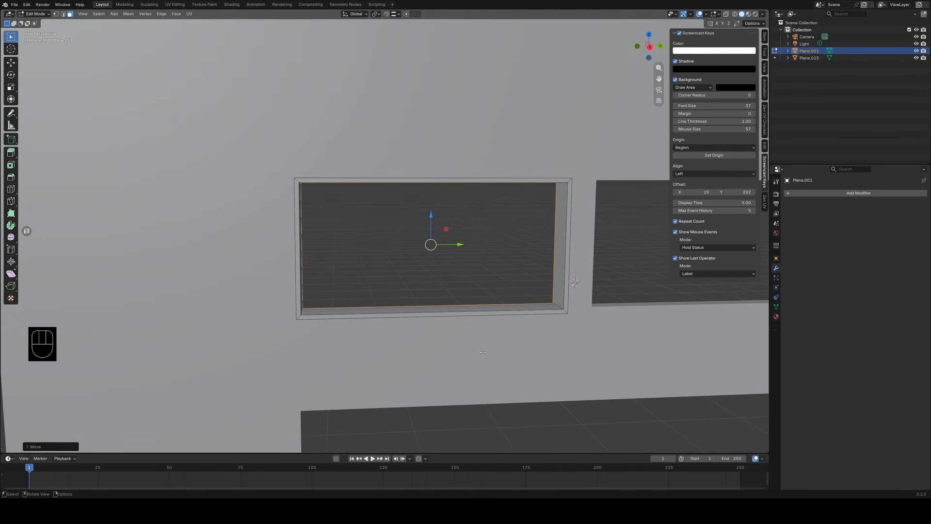
pyautogui.press('z')
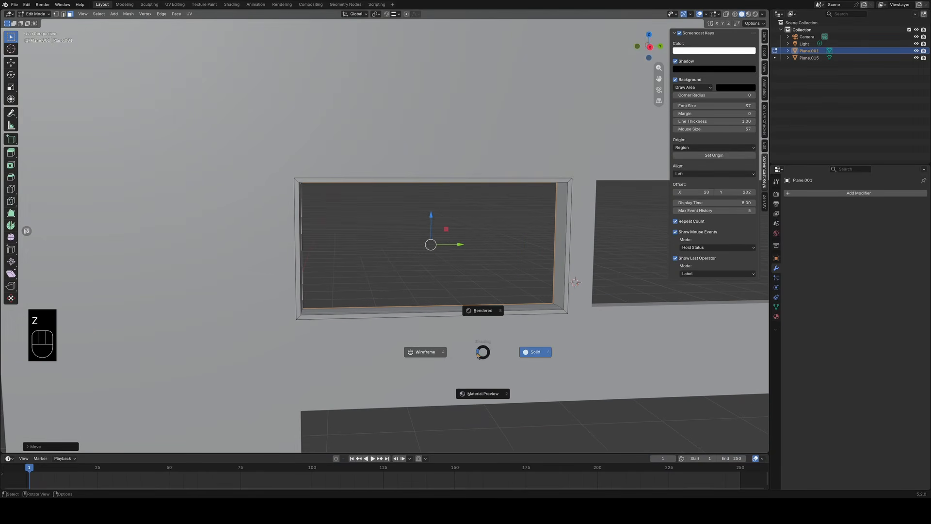
pyautogui.click(425, 353)
pyautogui.press('KP_3')
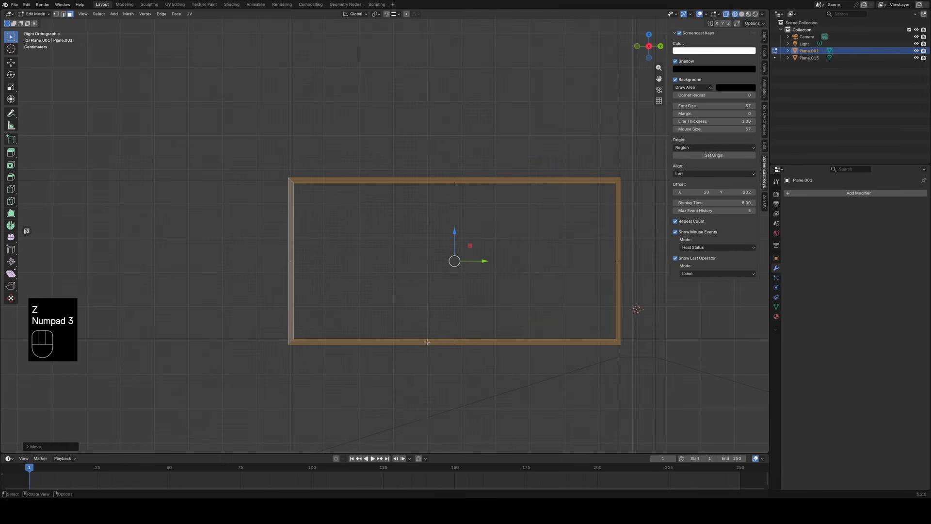
pyautogui.press('2')
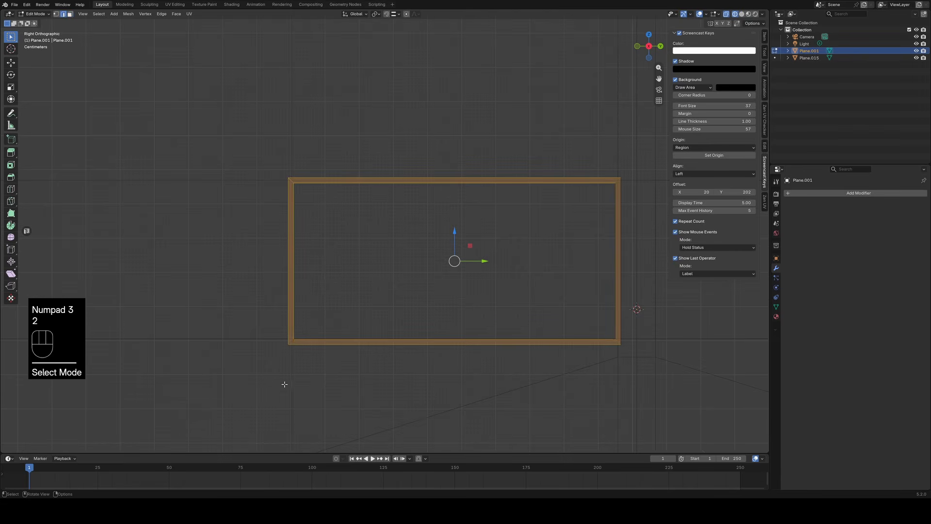
pyautogui.moveTo(260, 380); pyautogui.dragTo(697, 330)
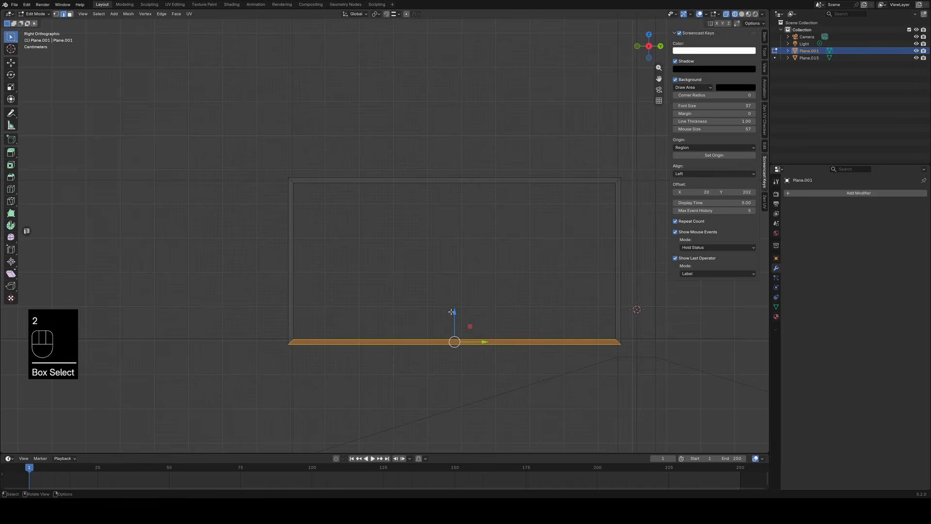
pyautogui.moveTo(456, 312); pyautogui.dragTo(455, 307)
# Select the frame's left, top and right bars in turn and move each to align with the edges of the window opening.
pyautogui.moveTo(262, 372); pyautogui.dragTo(297, 153)
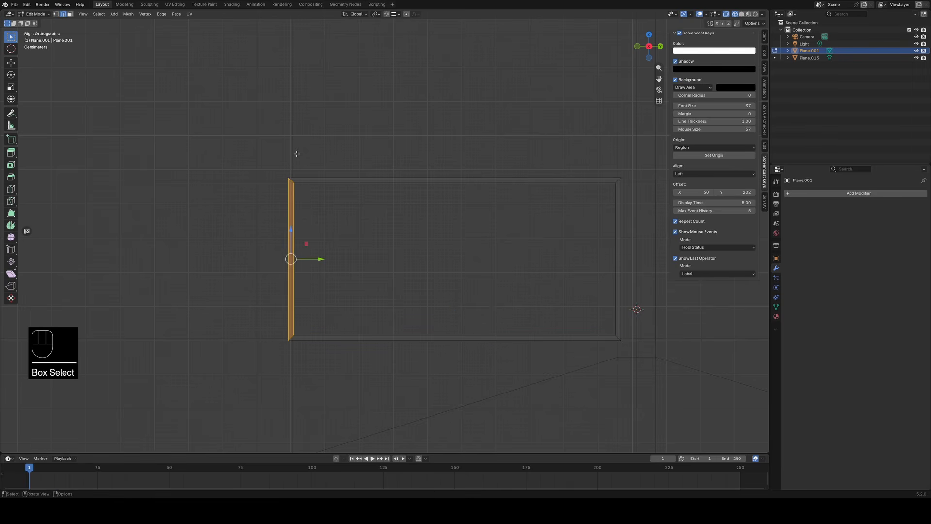
pyautogui.moveTo(321, 259); pyautogui.dragTo(324, 258)
pyautogui.moveTo(267, 199); pyautogui.dragTo(656, 155)
pyautogui.moveTo(455, 150); pyautogui.dragTo(455, 152)
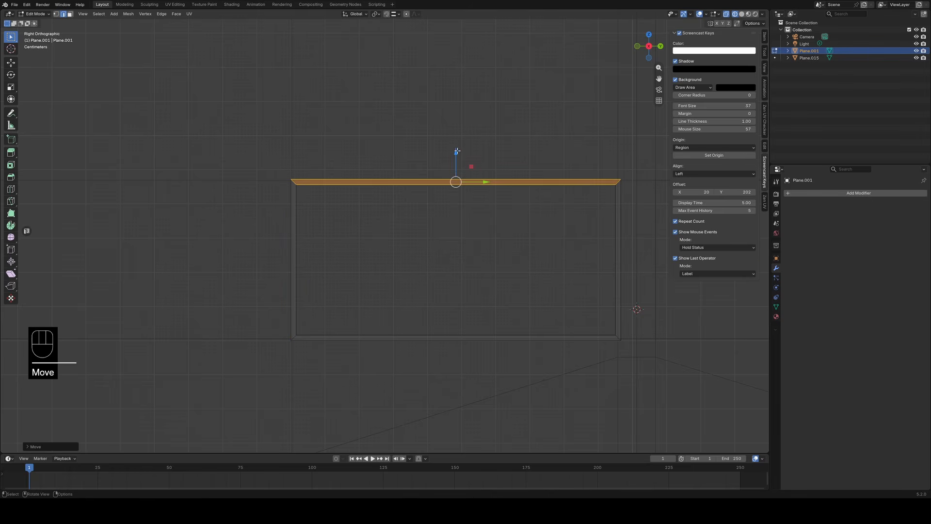
pyautogui.moveTo(587, 369); pyautogui.dragTo(666, 170)
pyautogui.moveTo(650, 260); pyautogui.dragTo(650, 259)
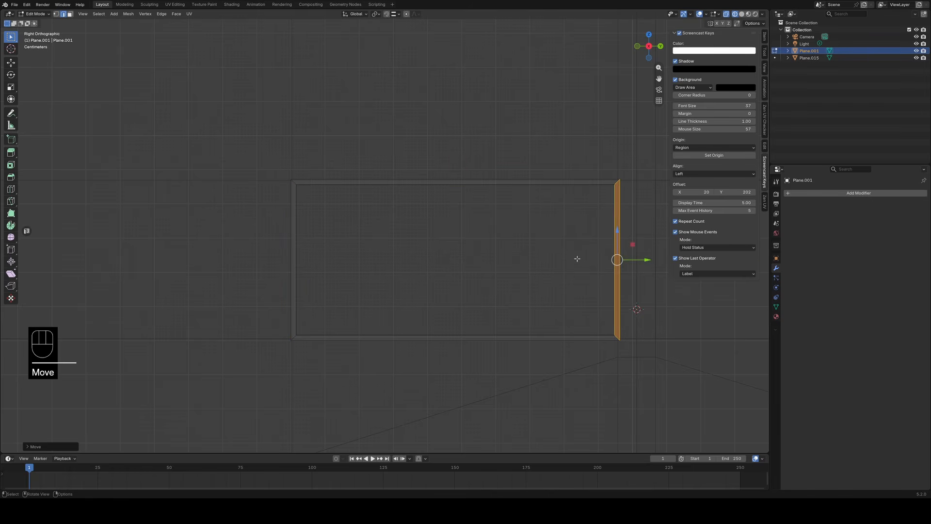
# Switch to solid shading and examine the wall's edges around the left window opening against the frame in the wall's Edit Mode.
pyautogui.click(562, 252)
pyautogui.scroll(-3, 562, 252)
pyautogui.click(741, 14)
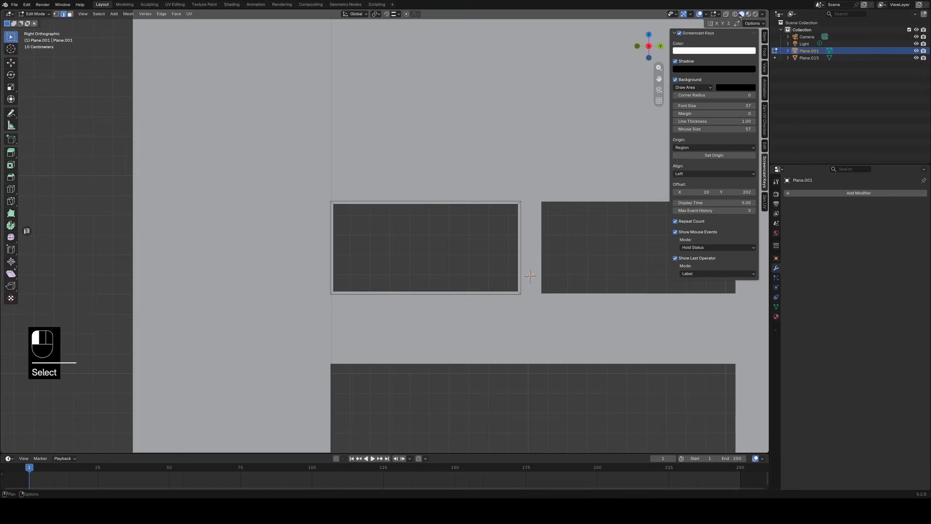
pyautogui.press('Tab')
pyautogui.click(557, 153)
pyautogui.press('Tab')
pyautogui.scroll(-6, 533, 132)
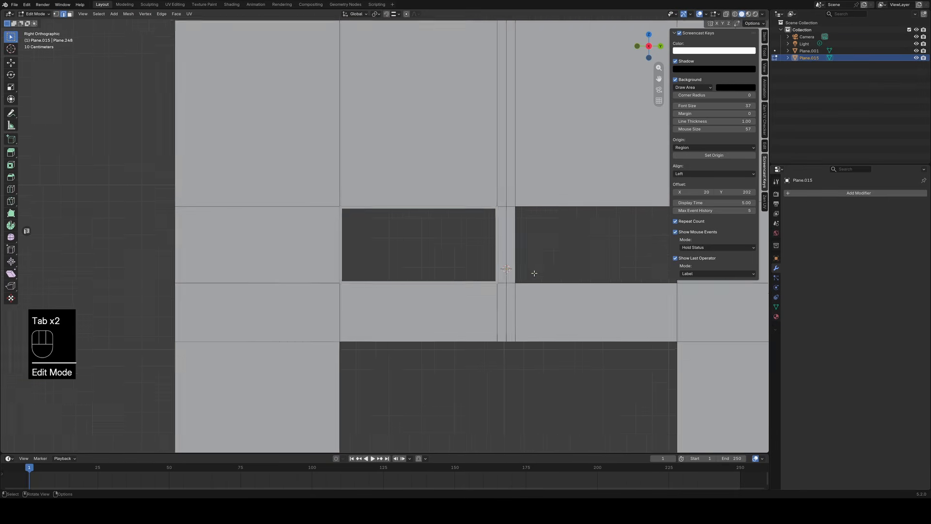
pyautogui.scroll(4, 418, 186)
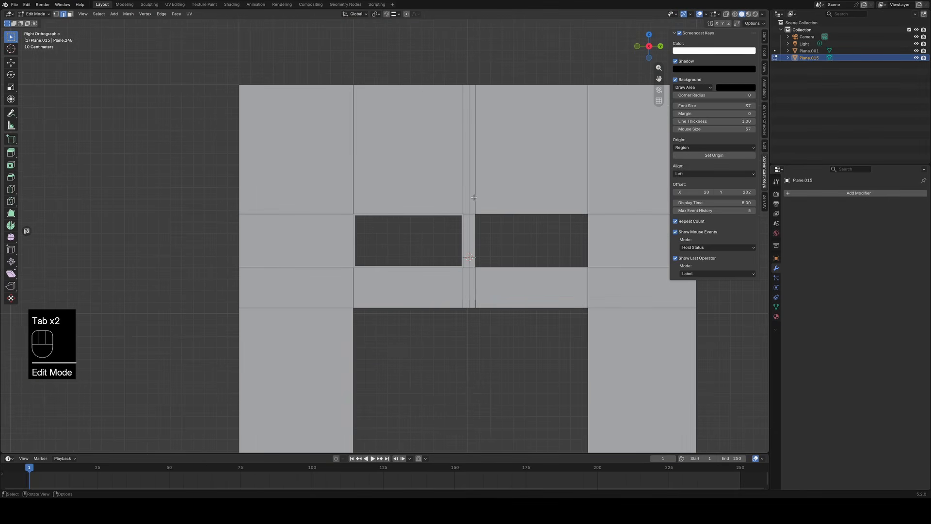
pyautogui.scroll(5, 468, 297)
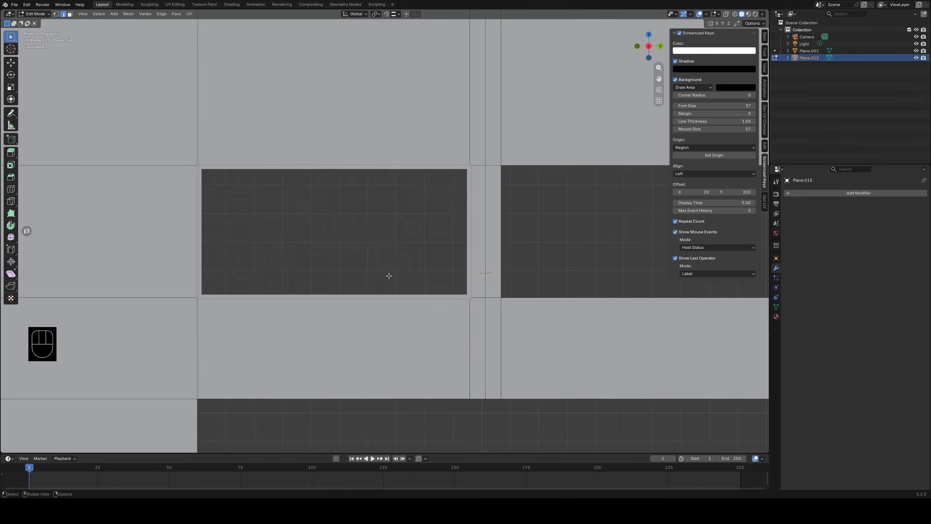
pyautogui.press('Tab')
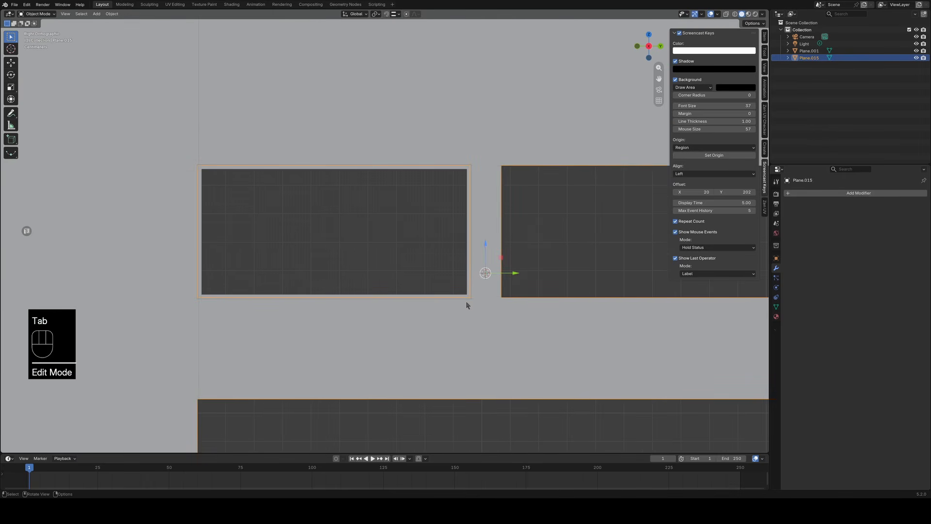
pyautogui.press('Tab')
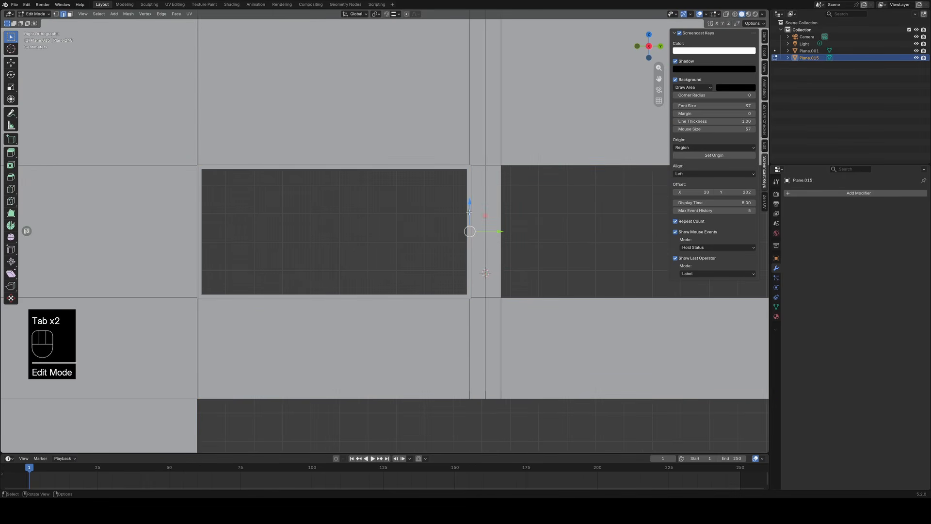
pyautogui.click(471, 169)
pyautogui.scroll(5, 457, 276)
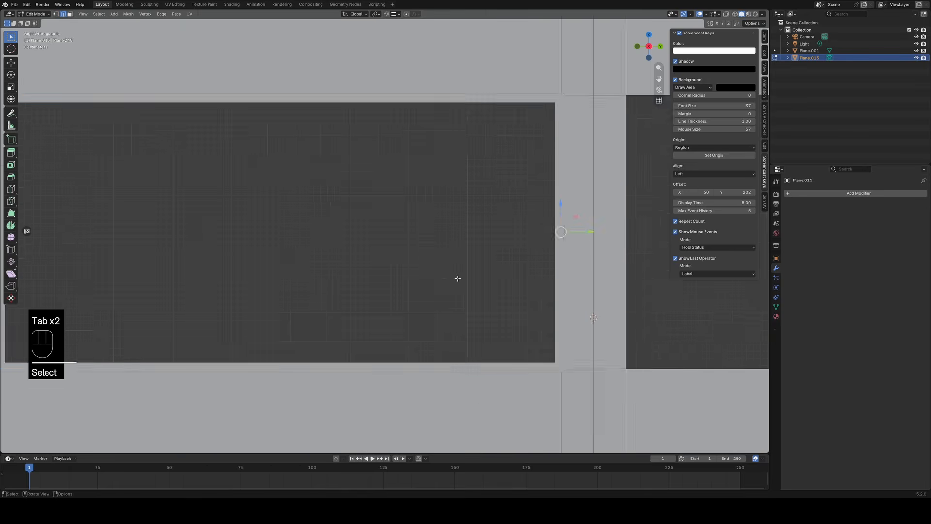
pyautogui.press('Tab')
# In the window frame's wireframe Edit Mode, toggle snapping and move its right outer edges along Y to the middle of the pillar between the windows.
pyautogui.click(600, 402)
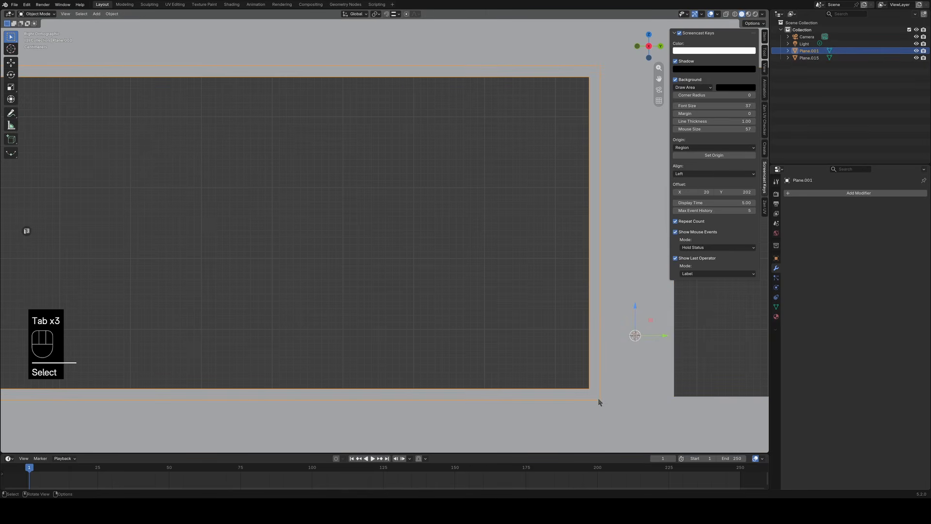
pyautogui.press('Tab')
pyautogui.press('z')
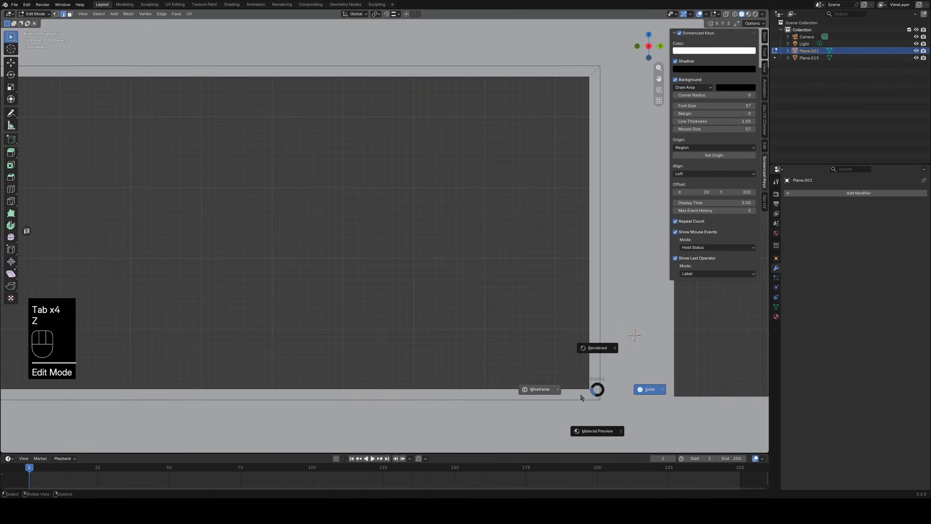
pyautogui.click(552, 389)
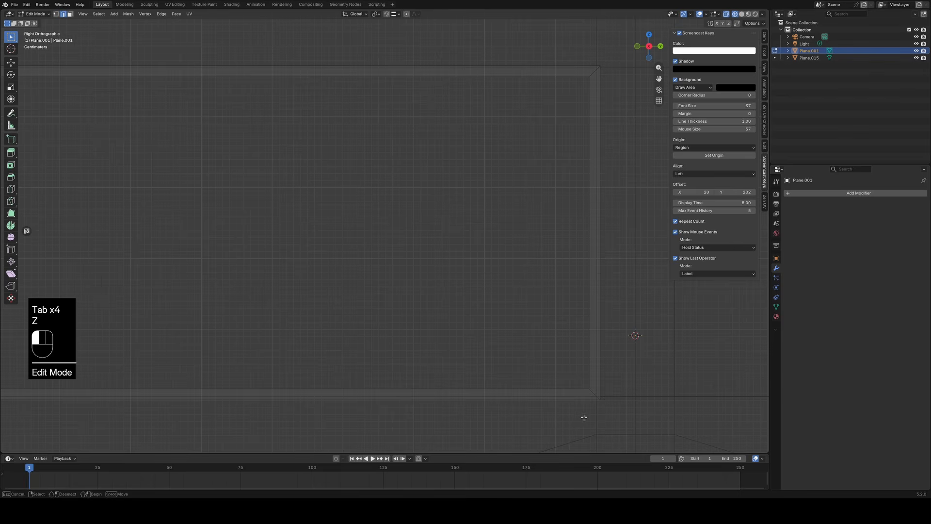
pyautogui.moveTo(584, 418); pyautogui.dragTo(634, 69)
pyautogui.scroll(-2, 623, 235)
pyautogui.keyDown('shift'); pyautogui.moveTo(623, 235); pyautogui.dragTo(543, 243, button='middle'); pyautogui.keyUp('shift')
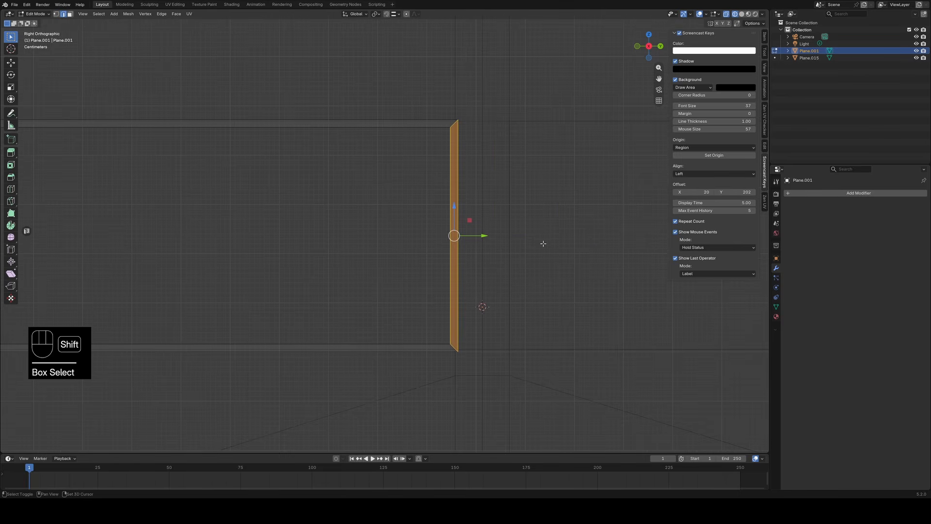
pyautogui.moveTo(451, 367); pyautogui.dragTo(509, 76)
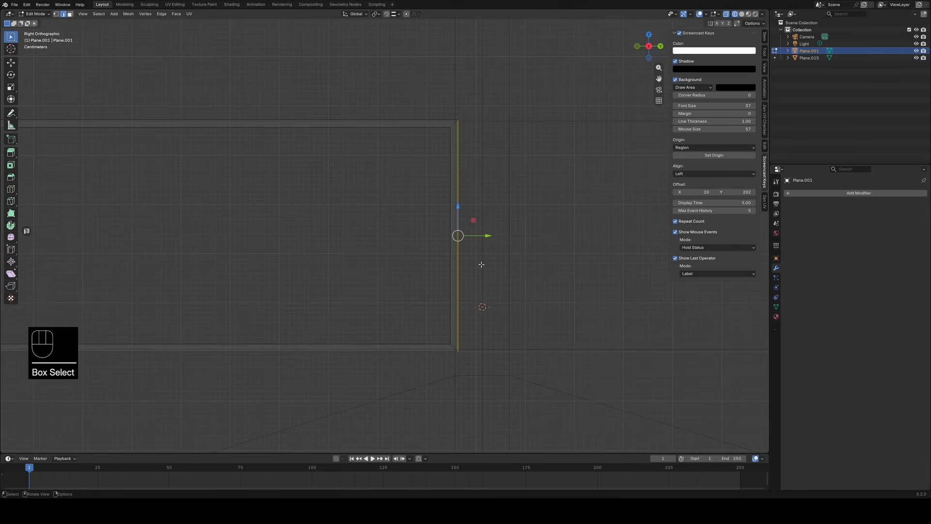
pyautogui.click(388, 14)
pyautogui.moveTo(489, 236); pyautogui.dragTo(497, 236)
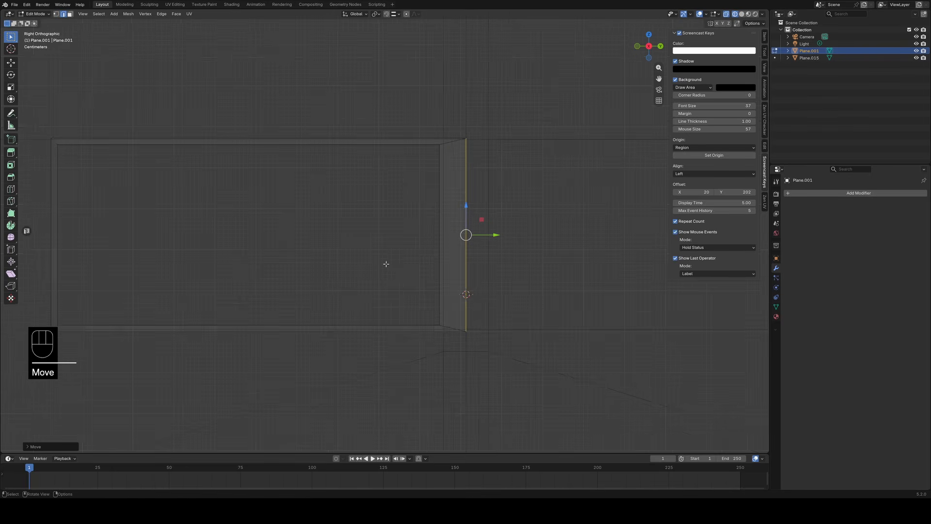
# Move the frame's top outer edges up and its bottom outer edges down along Z to widen both bars.
pyautogui.scroll(-1, 386, 264)
pyautogui.keyDown('shift'); pyautogui.moveTo(360, 275); pyautogui.dragTo(490, 318, button='middle'); pyautogui.keyUp('shift')
pyautogui.moveTo(268, 220); pyautogui.dragTo(652, 174)
pyautogui.moveTo(461, 187); pyautogui.dragTo(462, 173)
pyautogui.keyDown('shift'); pyautogui.moveTo(516, 368); pyautogui.dragTo(516, 255, button='middle'); pyautogui.keyUp('shift')
pyautogui.moveTo(269, 331); pyautogui.dragTo(666, 286)
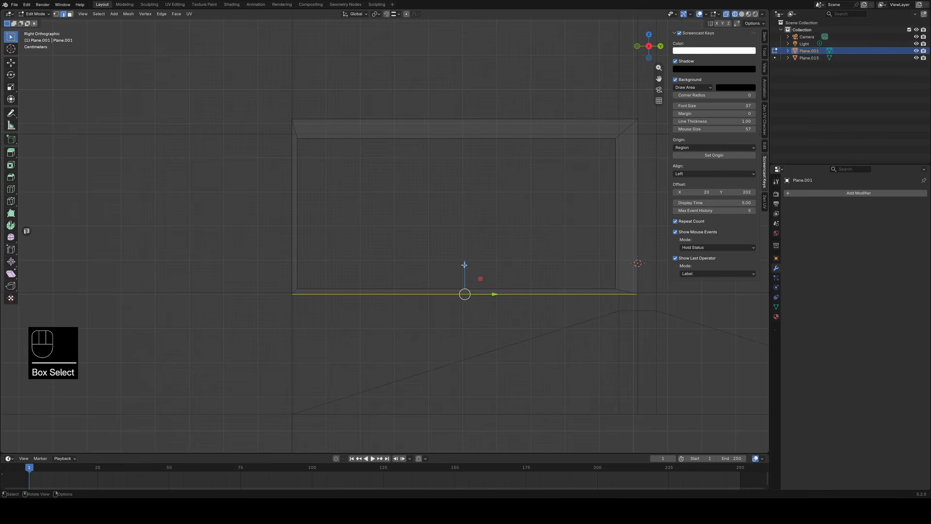
pyautogui.moveTo(464, 265); pyautogui.dragTo(467, 277)
# Select the frame's left outer edges and move them outward along Y to widen the left bar.
pyautogui.click(227, 337)
pyautogui.moveTo(227, 338); pyautogui.dragTo(298, 102)
pyautogui.moveTo(320, 212); pyautogui.dragTo(303, 212)
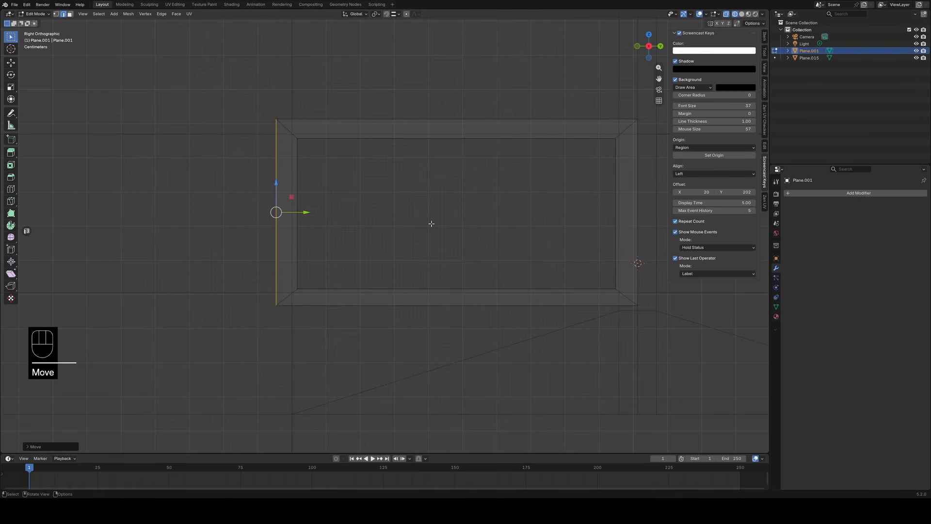
# Reselect the frame's left outer edges, nudge them slightly further outward along Y, and leave Edit Mode.
pyautogui.click(431, 224)
pyautogui.moveTo(250, 134); pyautogui.dragTo(286, 334)
pyautogui.moveTo(305, 212); pyautogui.dragTo(304, 212)
pyautogui.press('Tab')
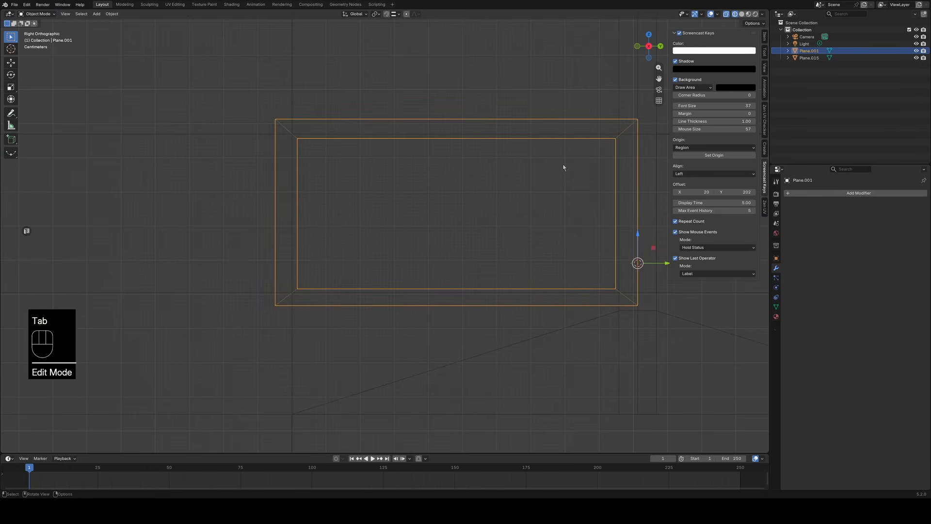
# Switch to solid shading and select the loop of inner faces around the window frame's opening in Edit Mode.
pyautogui.press('z')
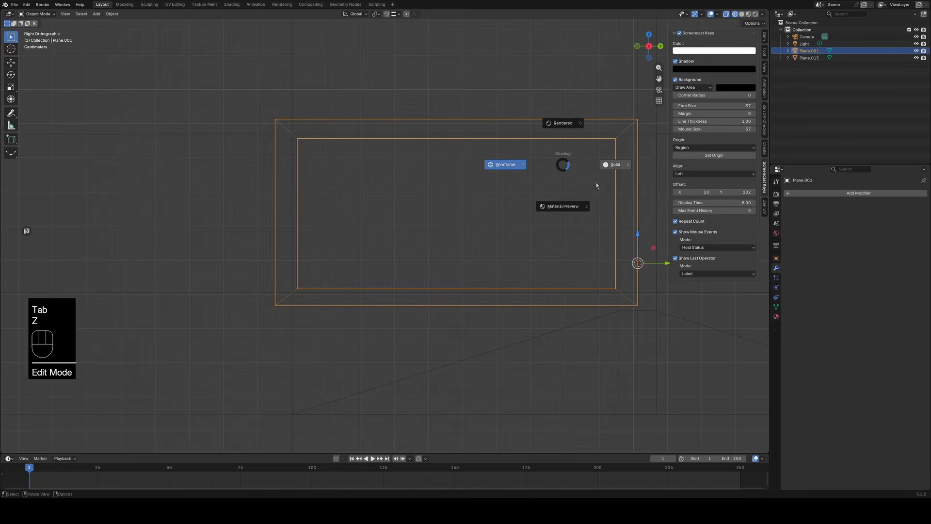
pyautogui.click(614, 165)
pyautogui.moveTo(520, 231); pyautogui.dragTo(560, 226, button='middle')
pyautogui.press('Tab')
pyautogui.scroll(4, 495, 247)
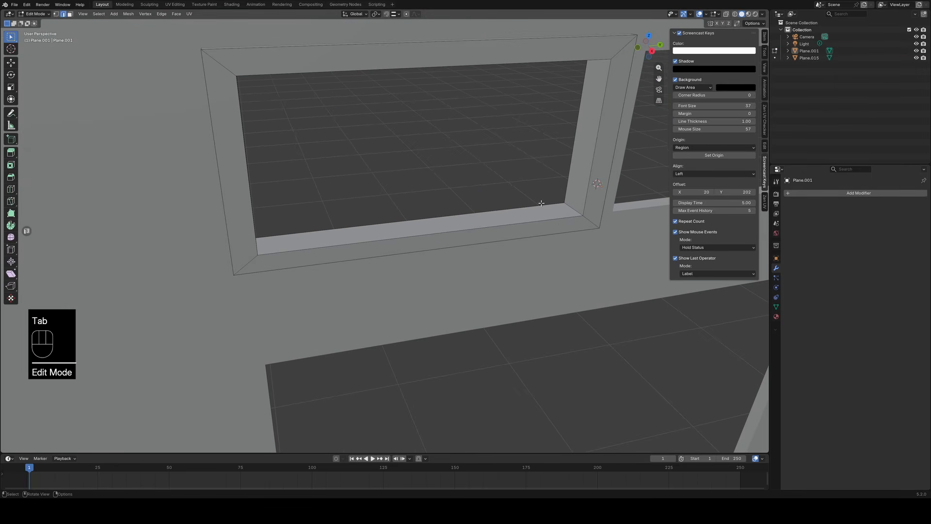
pyautogui.press('3')
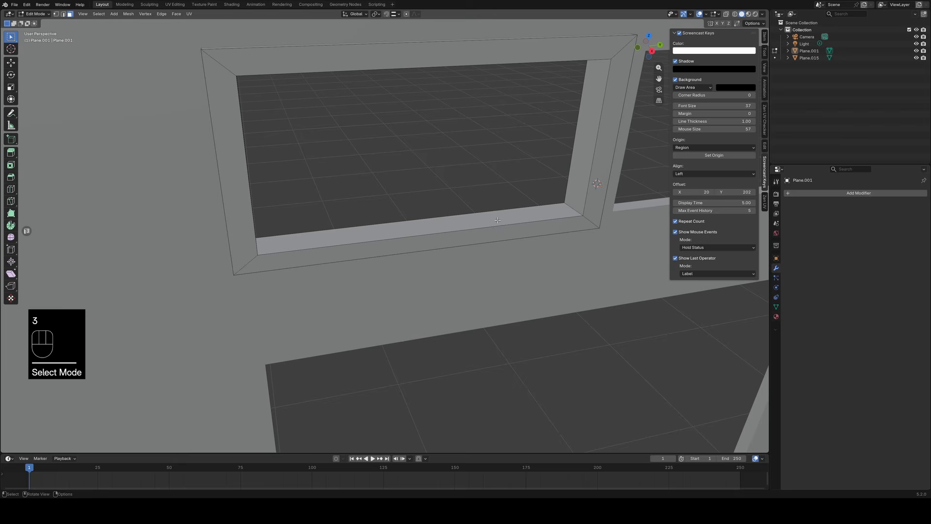
pyautogui.keyDown('alt'); pyautogui.click(572, 208); pyautogui.keyUp('alt')
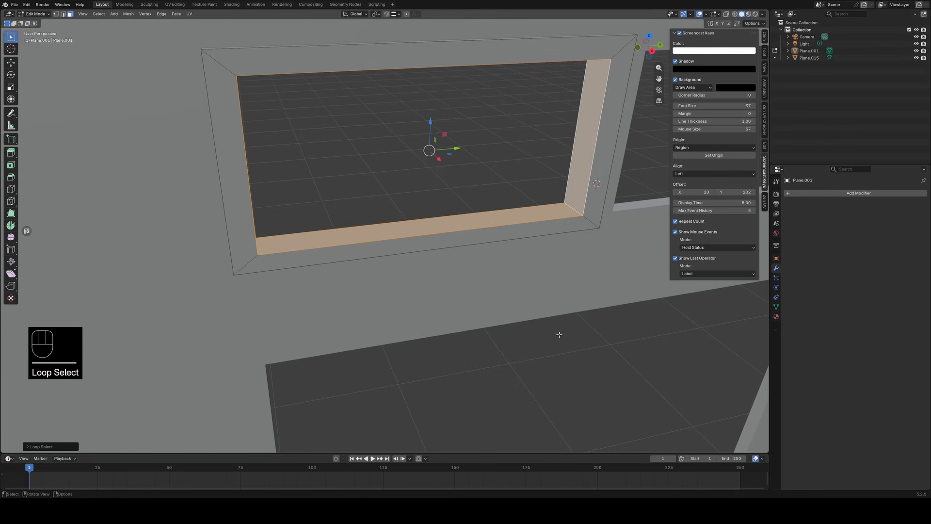
pyautogui.scroll(3, 558, 332)
pyautogui.moveTo(520, 336); pyautogui.dragTo(466, 349, button='middle')
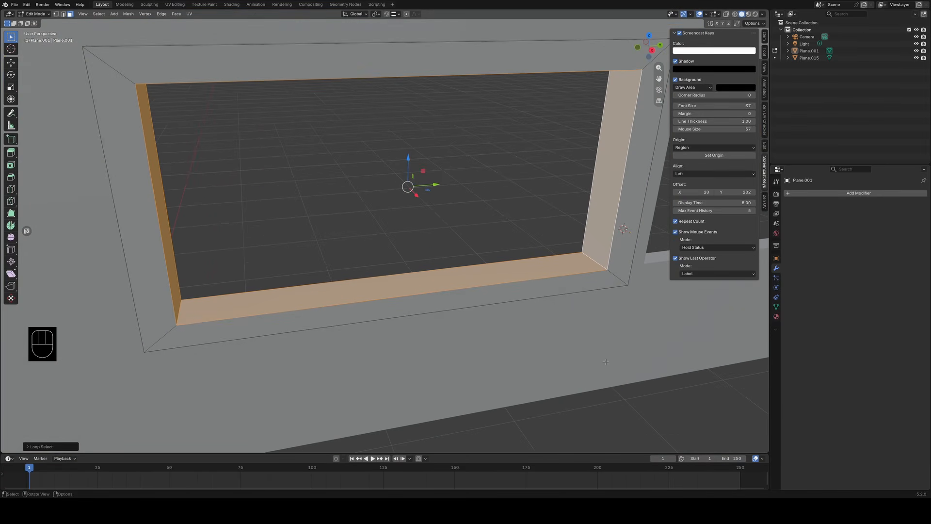
# Try duplicating the frame's inner face loop and scaling the copy down uniformly, and undo it.
pyautogui.hotkey('shift', 'd')
pyautogui.press('s')
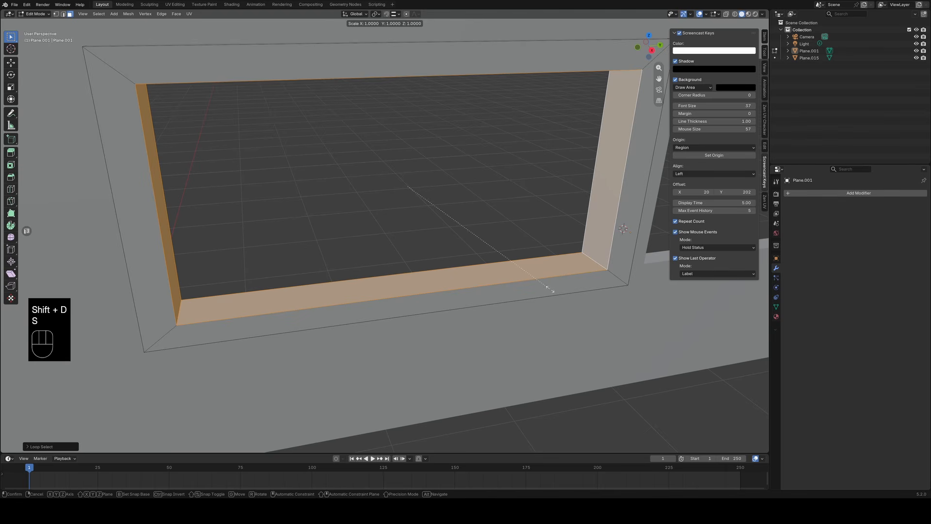
pyautogui.click(533, 284)
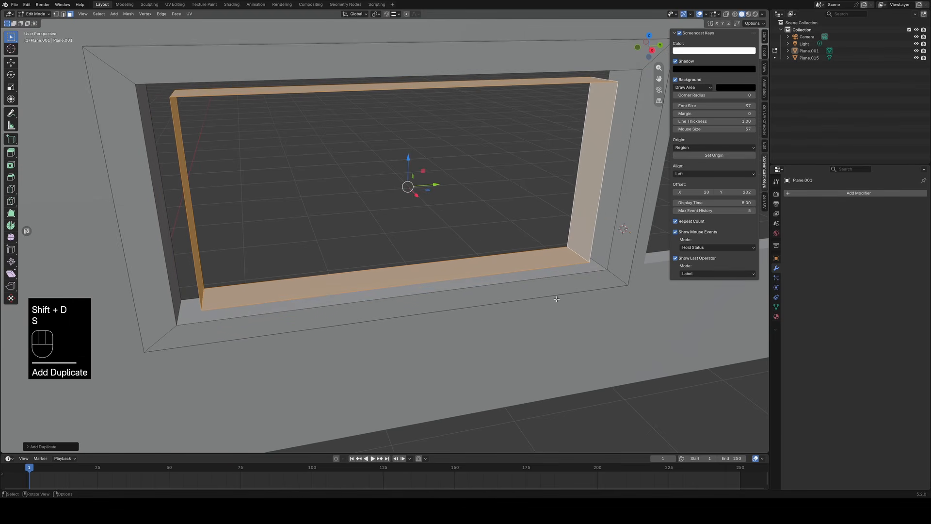
pyautogui.moveTo(451, 330); pyautogui.dragTo(424, 309, button='middle')
pyautogui.hotkey('ctrl', 'z')
pyautogui.rightClick(544, 321)
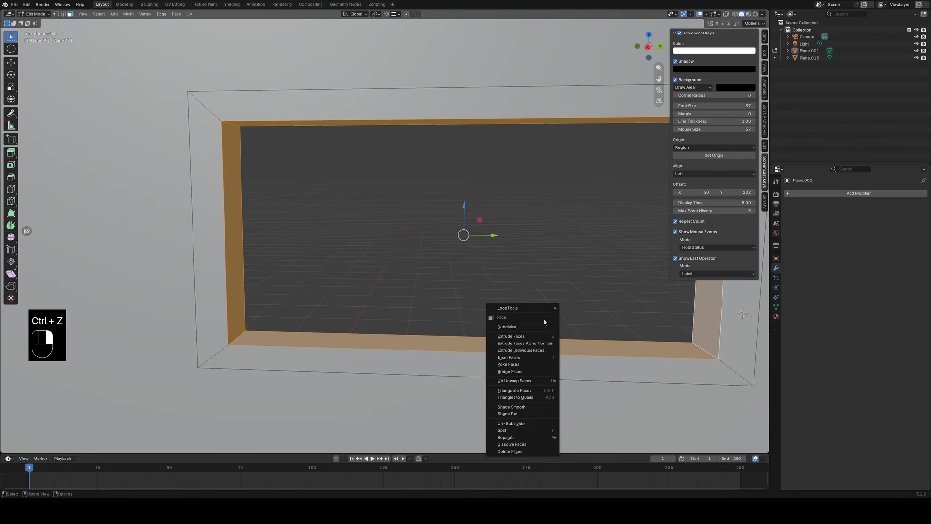
# In Object Mode, set the window frame's origin to its geometry and snap the 3D cursor to the frame.
pyautogui.press('Tab')
pyautogui.rightClick(581, 264)
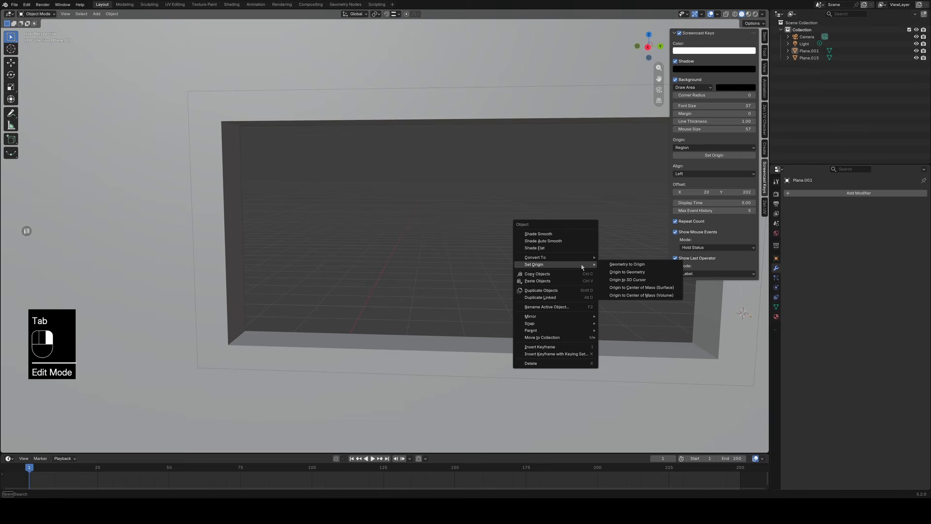
pyautogui.click(655, 365)
pyautogui.rightClick(436, 268)
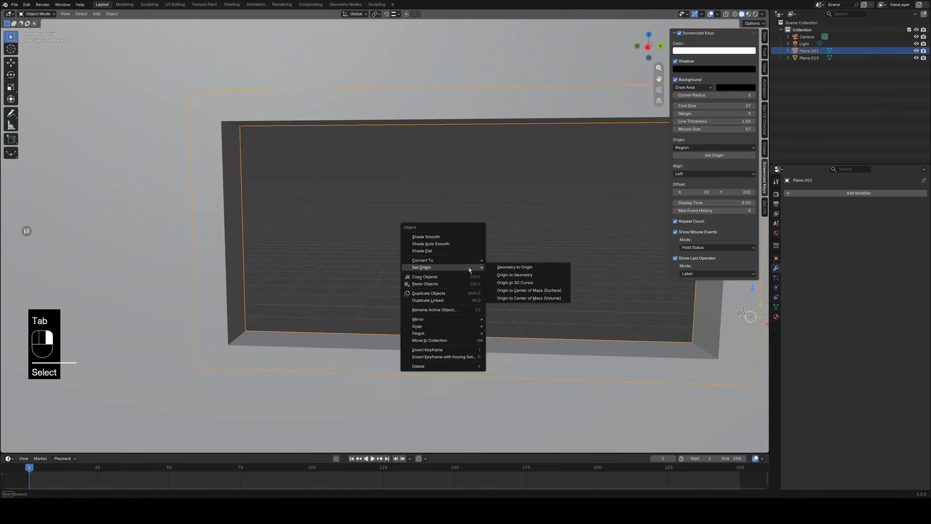
pyautogui.click(521, 275)
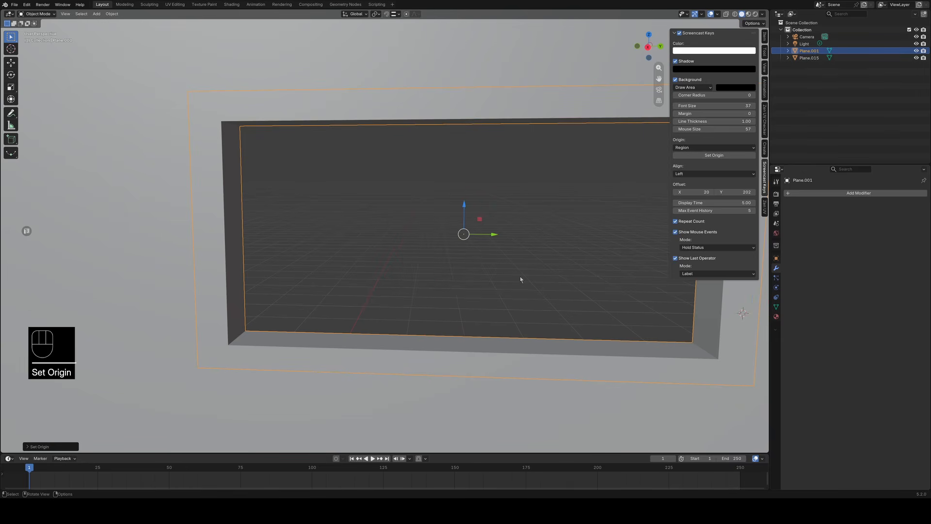
pyautogui.press('shift')
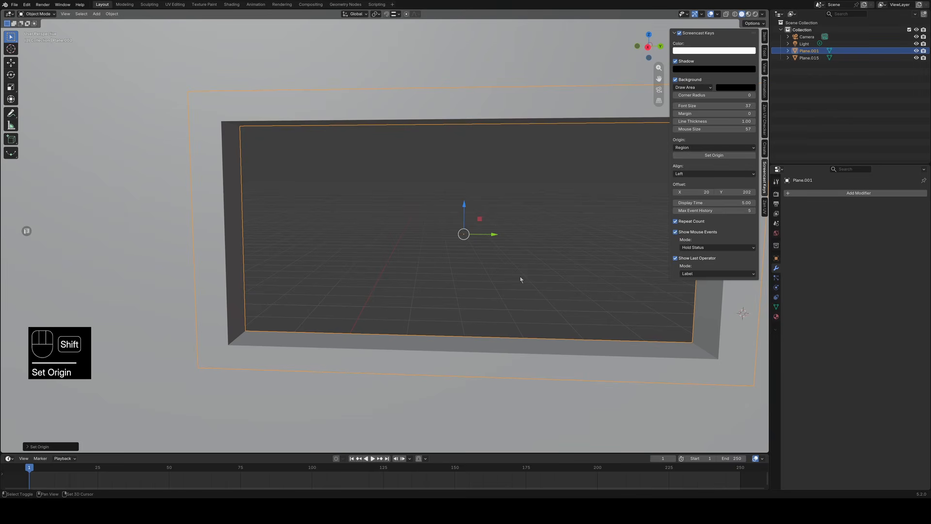
pyautogui.hotkey('shift', 's')
pyautogui.click(527, 322)
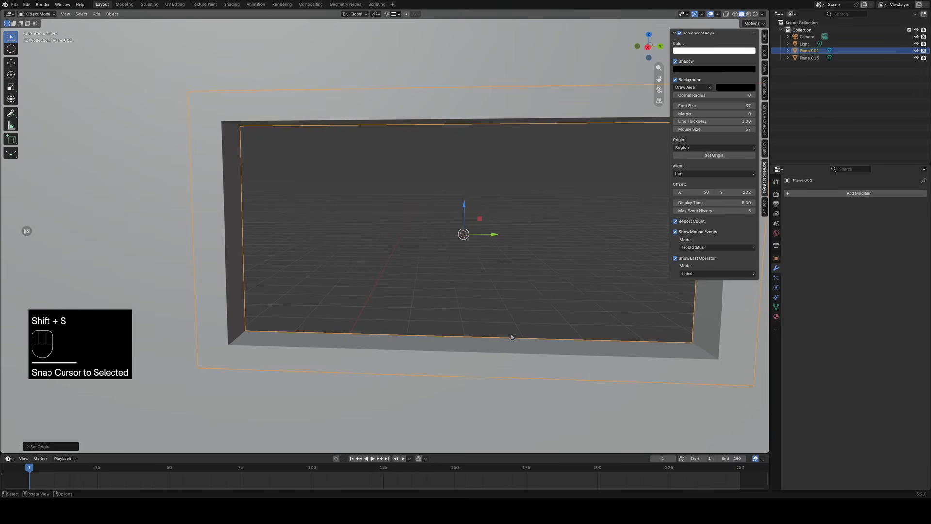
# Try moving the frame's selected inner faces along X in Edit Mode, and undo the move.
pyautogui.press('Tab')
pyautogui.moveTo(509, 332); pyautogui.dragTo(521, 345, button='middle')
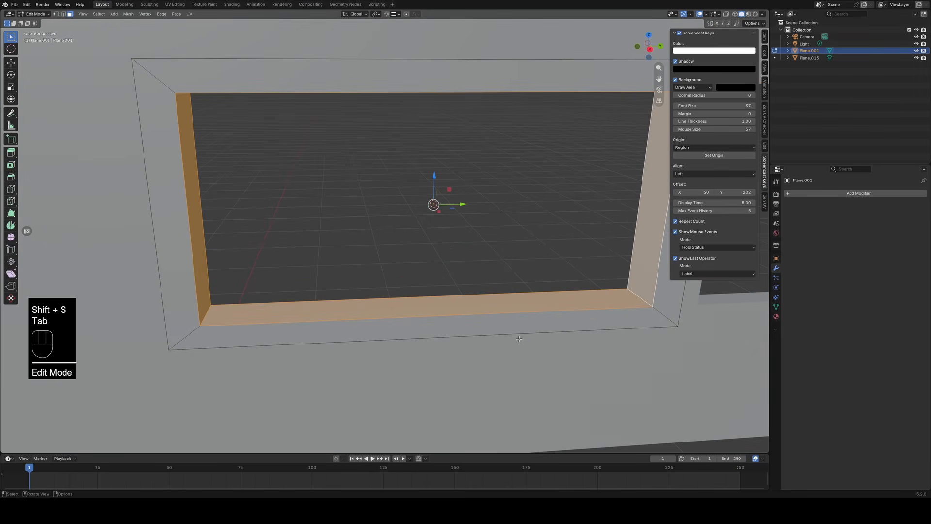
pyautogui.moveTo(440, 214); pyautogui.dragTo(444, 219)
pyautogui.hotkey('ctrl', 'z')
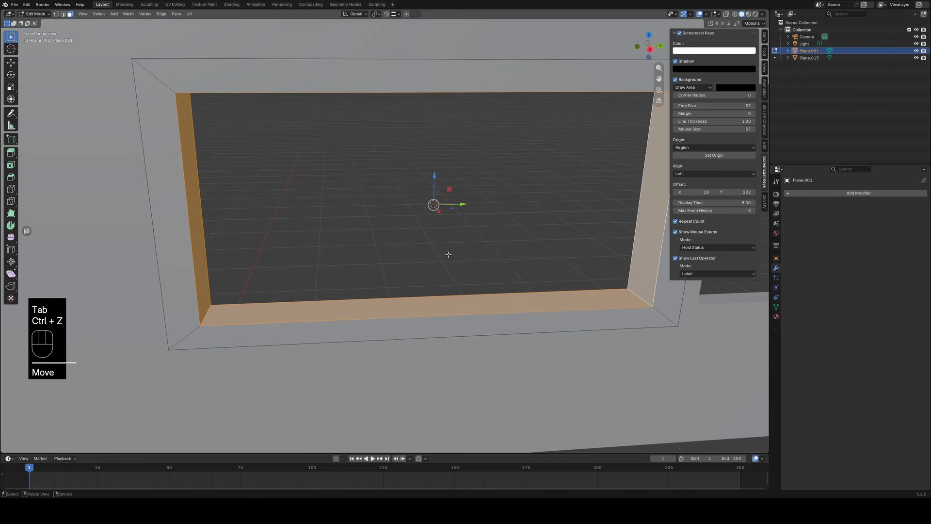
# Duplicate the inner face loop and try scaling the copy inward with the Z axis locked.
pyautogui.hotkey('shift', 'd')
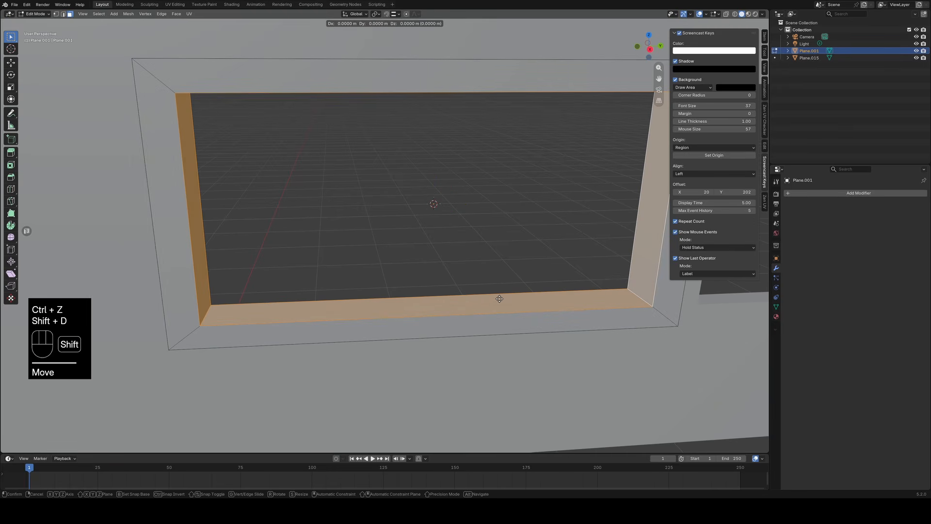
pyautogui.press('s')
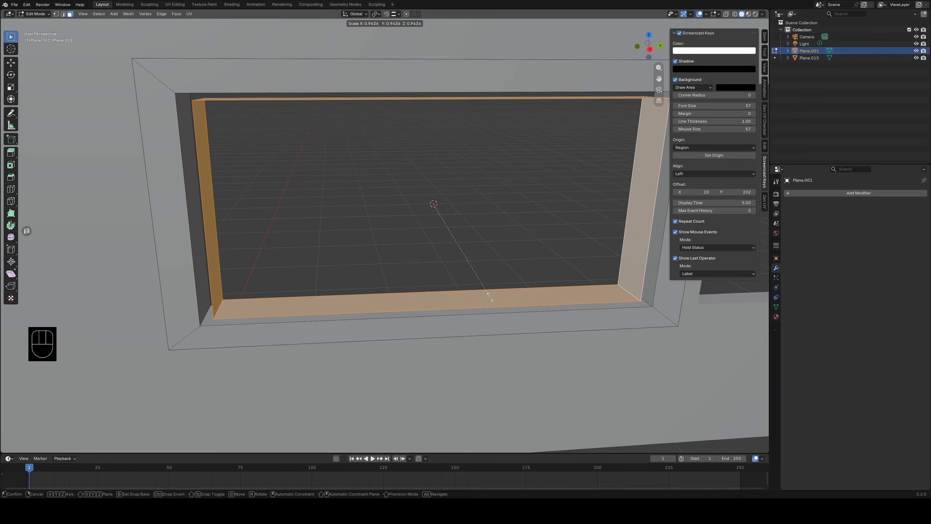
pyautogui.hotkey('shift', 'z')
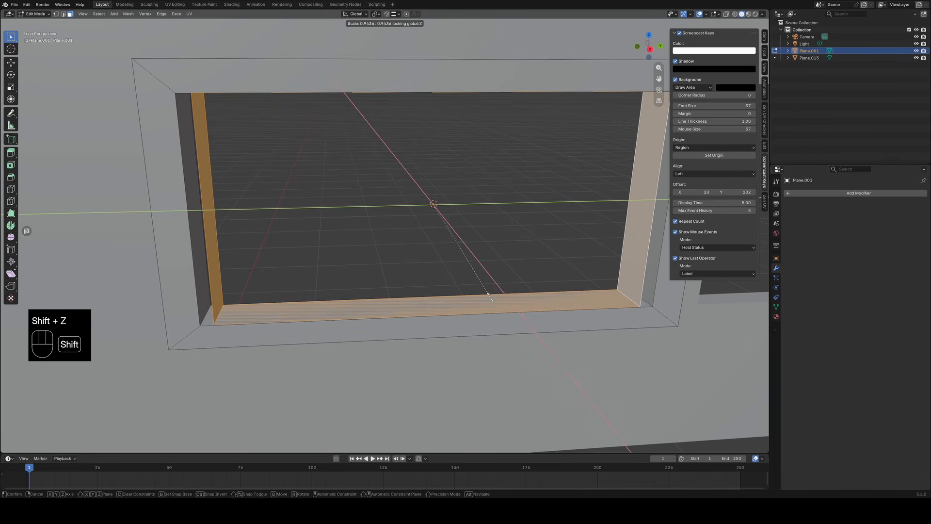
pyautogui.click(492, 300)
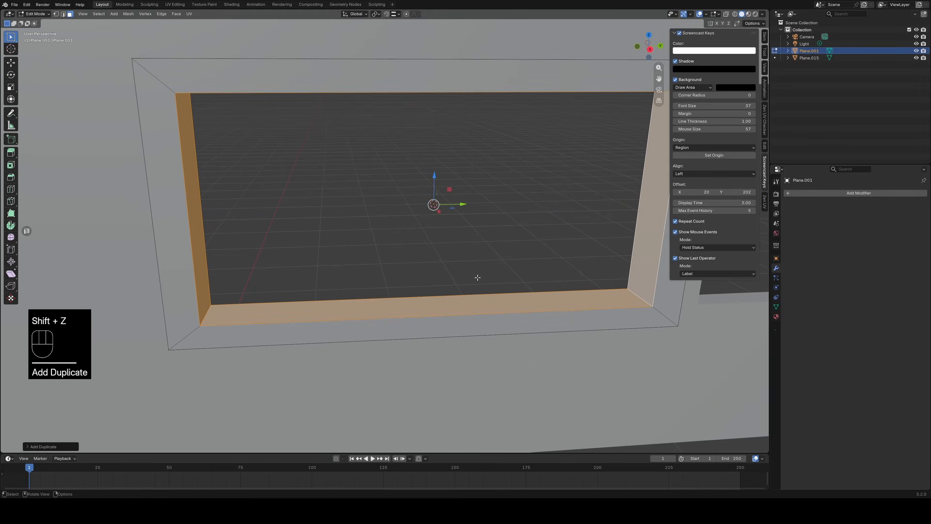
# Try dissolving the duplicated inner faces, and undo back to the state before the duplication.
pyautogui.press('x')
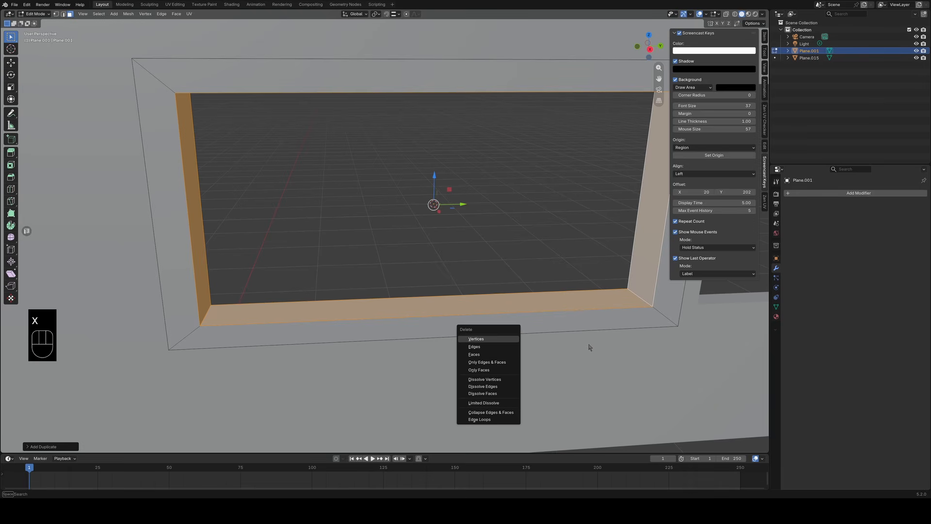
pyautogui.click(482, 393)
pyautogui.press('x')
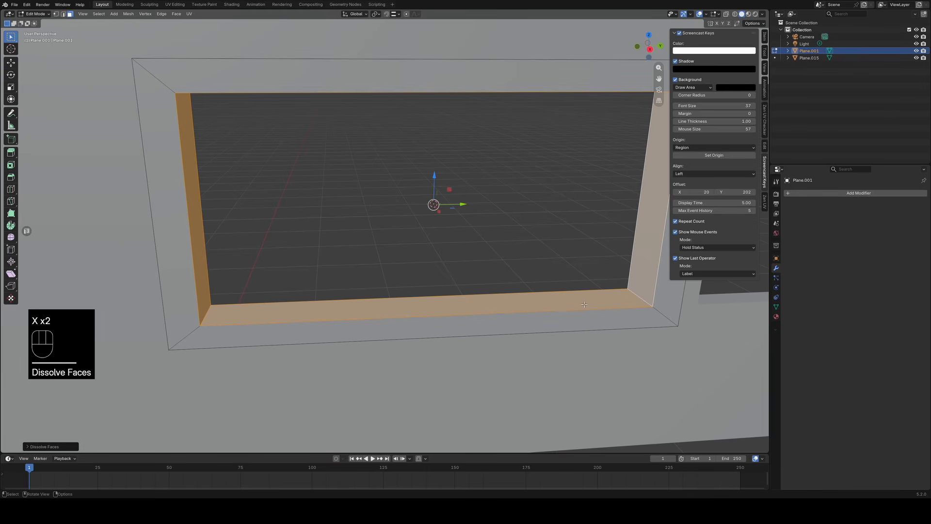
pyautogui.hotkey('ctrl', 'z')
pyautogui.hotkey('ctrl', 'z')
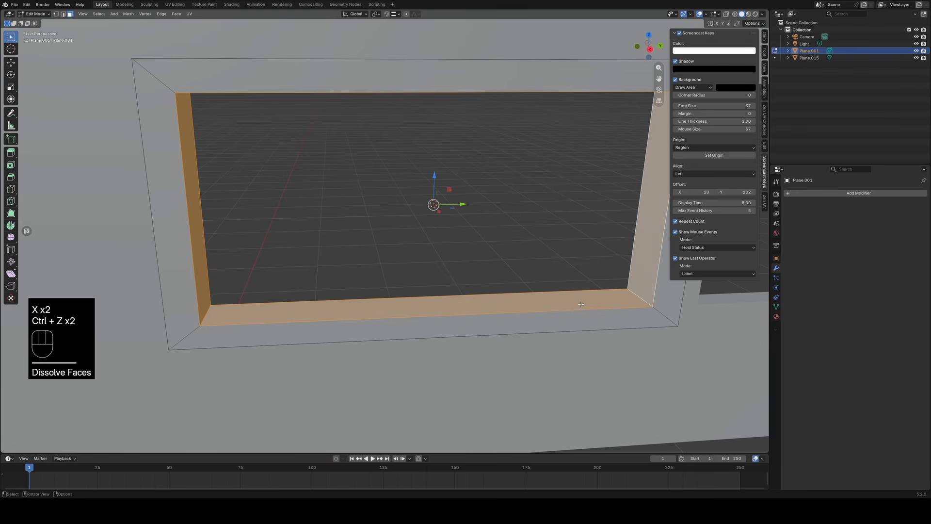
# Duplicate the frame's inner face loop and scale the copy along X into a narrower strip.
pyautogui.hotkey('shift', 'd')
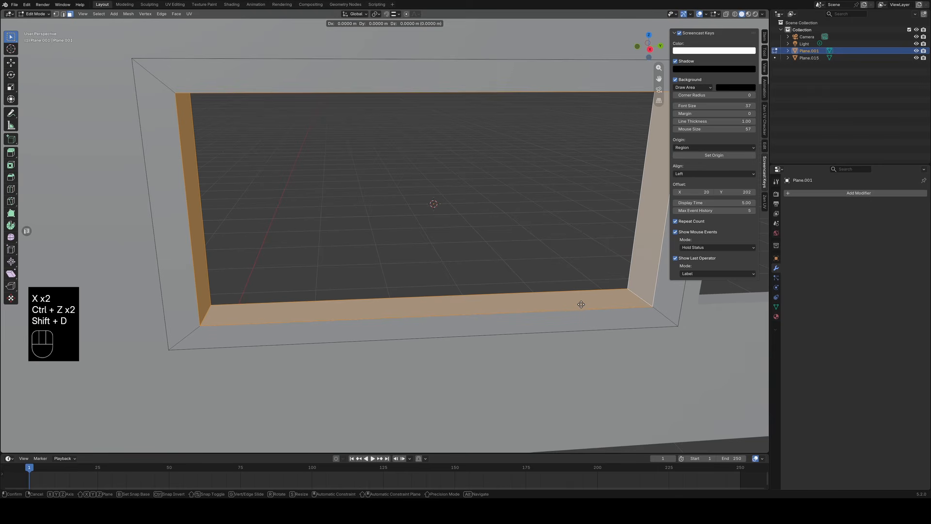
pyautogui.press('s')
pyautogui.press('x')
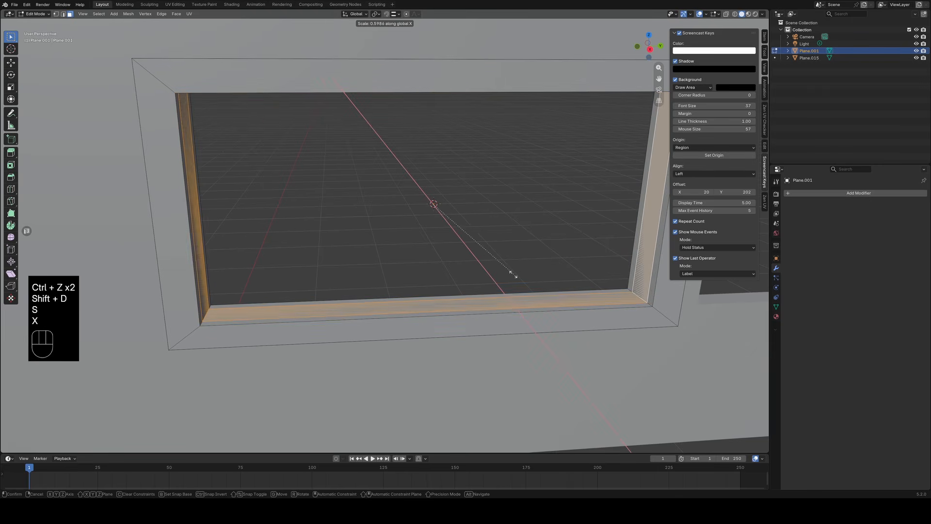
pyautogui.click(457, 259)
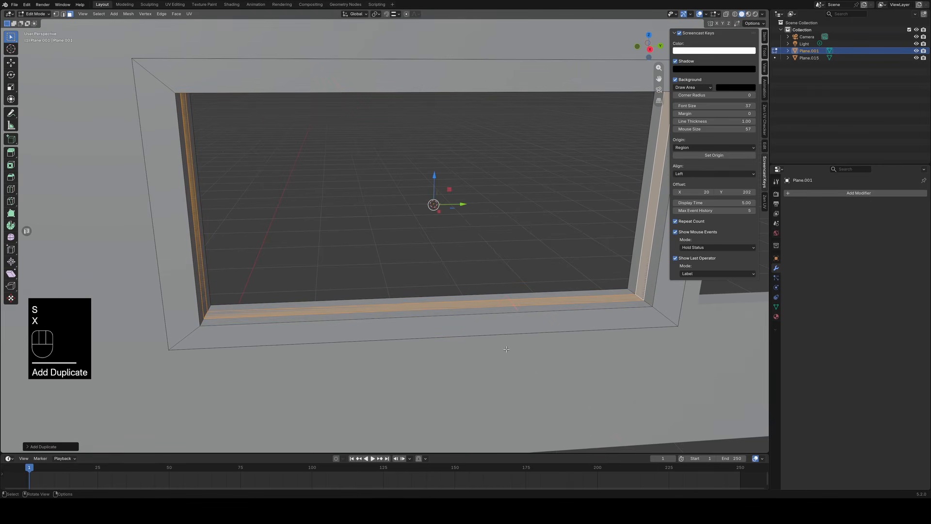
pyautogui.moveTo(485, 320)
pyautogui.mouseDown(button='middle')
pyautogui.moveTo(522, 356)
pyautogui.moveTo(480, 333)
pyautogui.moveTo(489, 331)
pyautogui.mouseUp(button='middle')
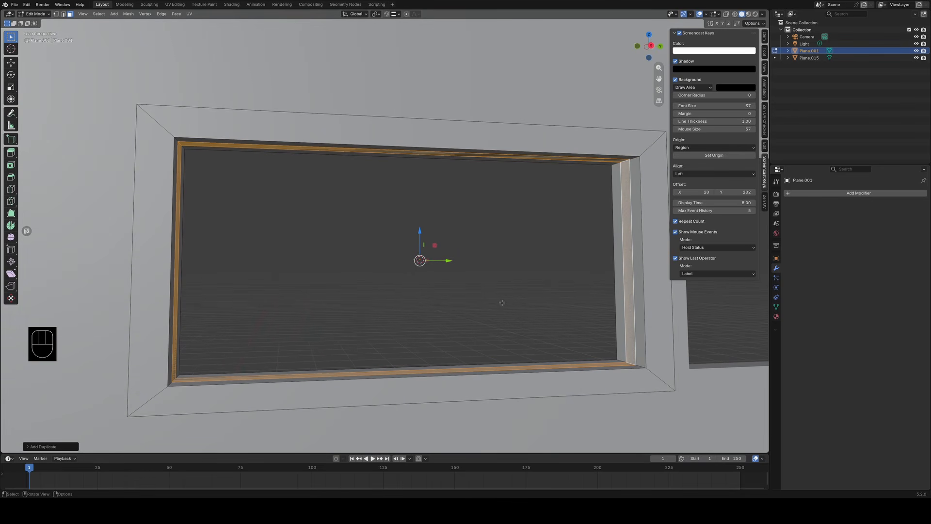
# Add a Solidify modifier to the window frame and set its thickness to about -0.009 m.
pyautogui.click(848, 193)
pyautogui.moveTo(848, 196)
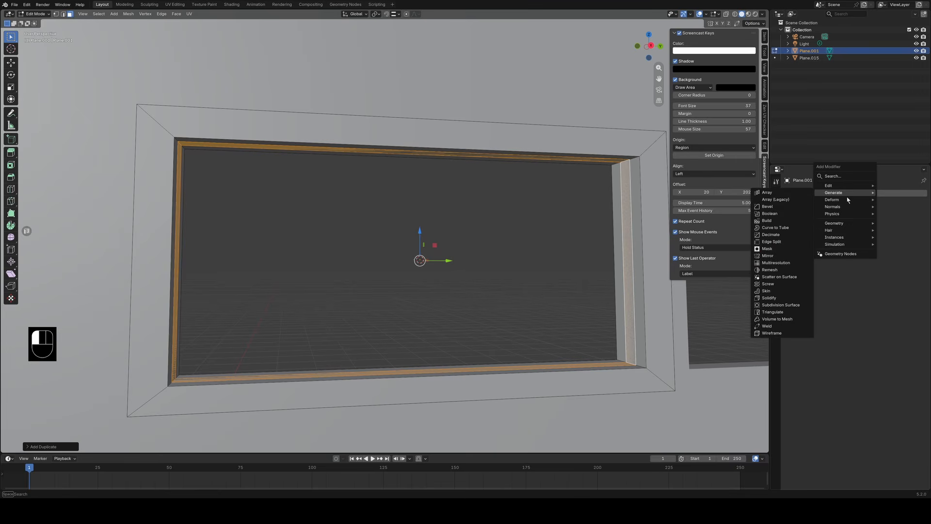
pyautogui.moveTo(834, 230)
pyautogui.click(789, 298)
pyautogui.keyDown('shift'); pyautogui.moveTo(879, 240); pyautogui.dragTo(880, 240); pyautogui.keyUp('shift')
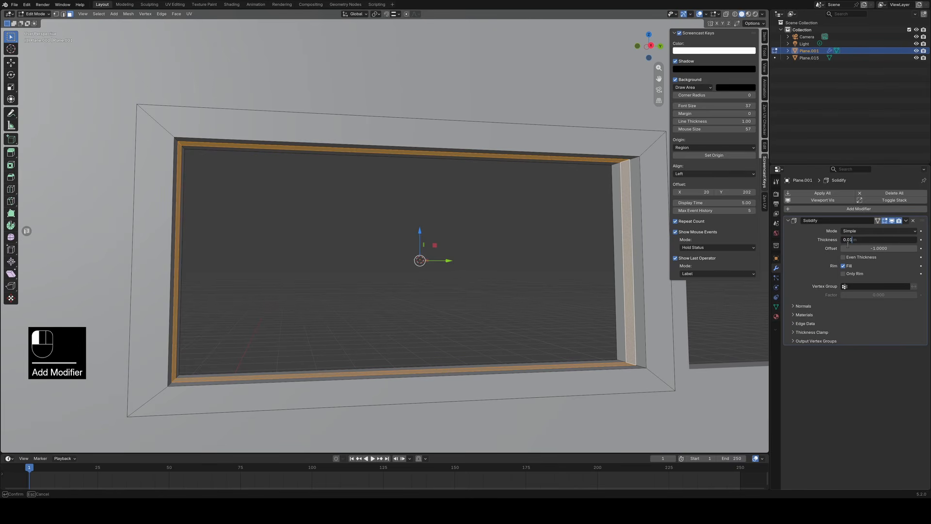
pyautogui.click(810, 255)
pyautogui.keyDown('shift'); pyautogui.moveTo(875, 240); pyautogui.dragTo(842, 239); pyautogui.keyUp('shift')
# Undo the Solidify modifier and the narrowed duplicate of the inner faces.
pyautogui.hotkey('ctrl', 'z')
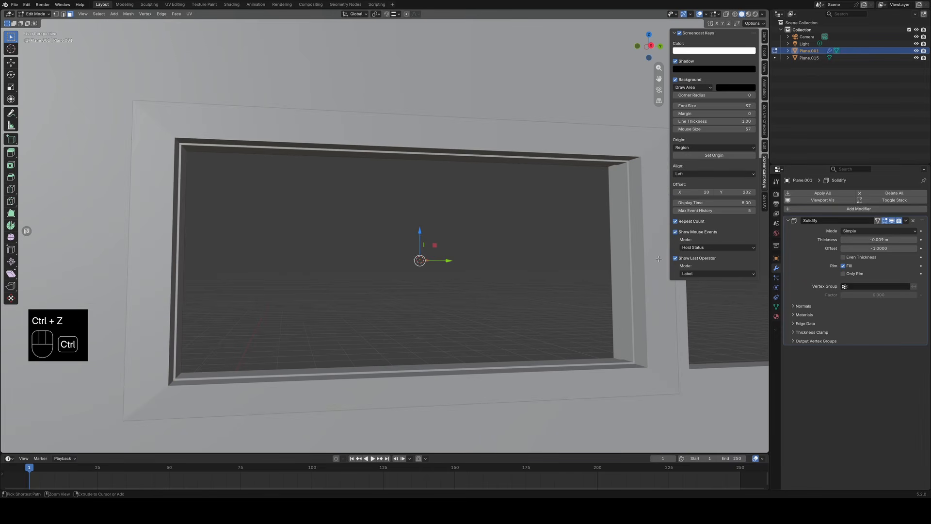
pyautogui.rightClick(580, 254)
pyautogui.moveTo(590, 254)
pyautogui.hotkey('ctrl', 'z')
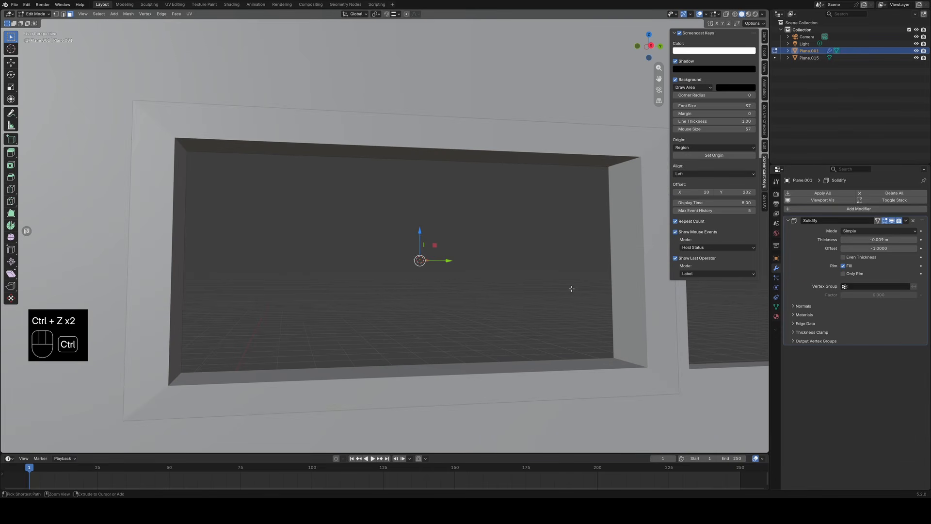
pyautogui.hotkey('ctrl', 'z')
pyautogui.hotkey('ctrl', 'z')
# In Edit Mode, duplicate the frame's inner faces narrowed along X and separate the copy into its own object.
pyautogui.press('Tab')
pyautogui.moveTo(530, 308); pyautogui.dragTo(531, 327, button='middle')
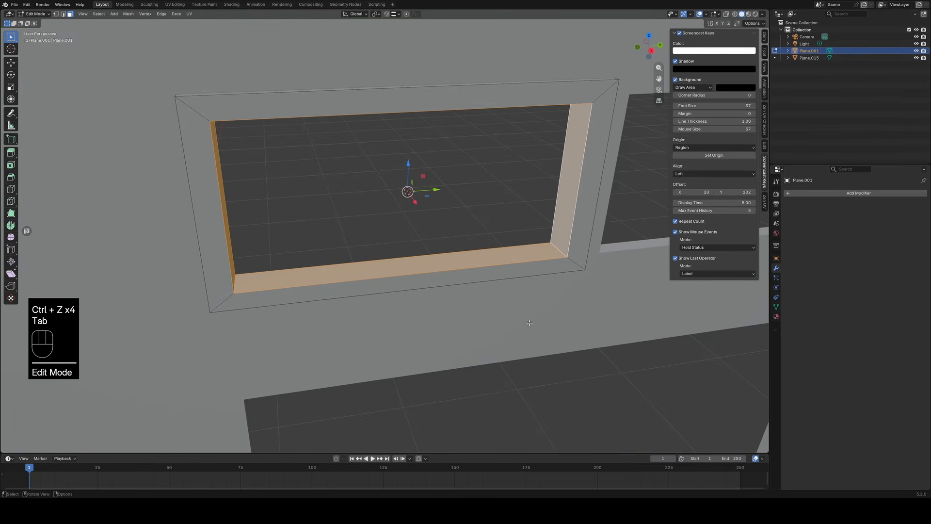
pyautogui.hotkey('shift', 'd')
pyautogui.press('s')
pyautogui.press('x')
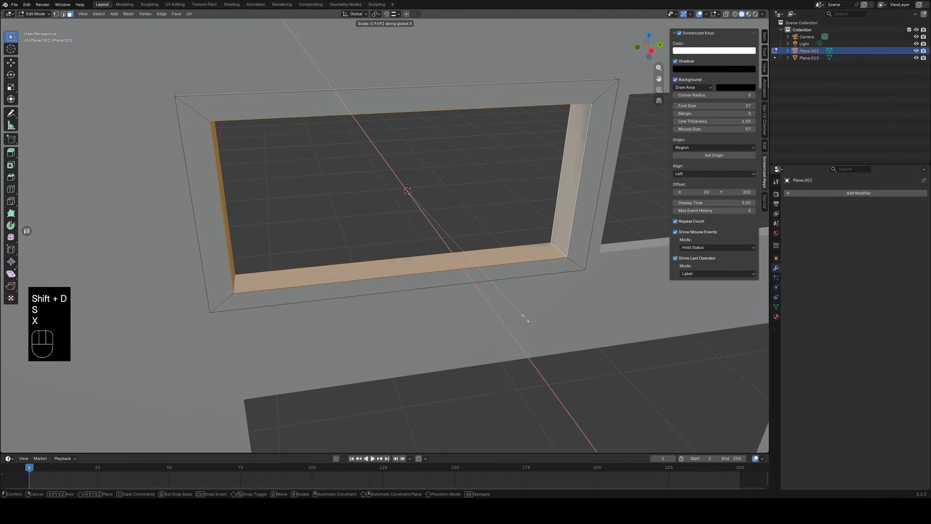
pyautogui.click(431, 257)
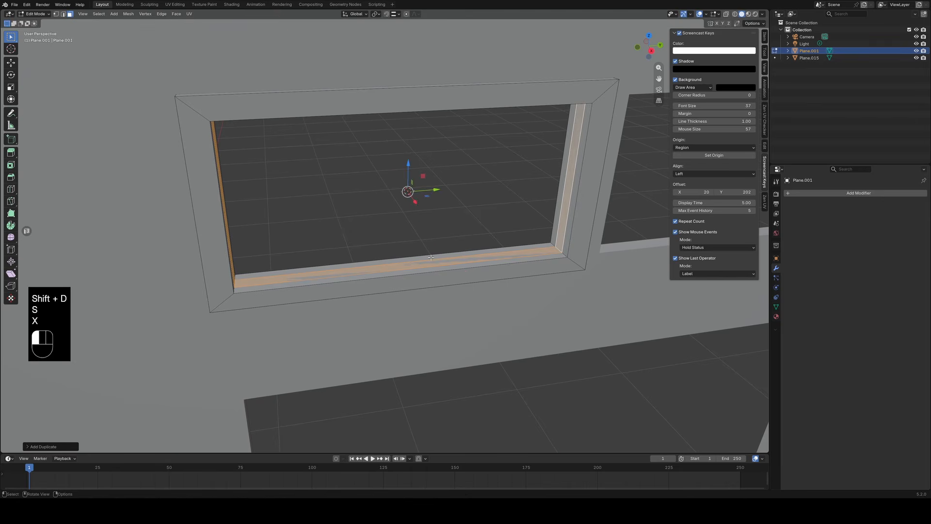
pyautogui.press('p')
pyautogui.click(586, 265)
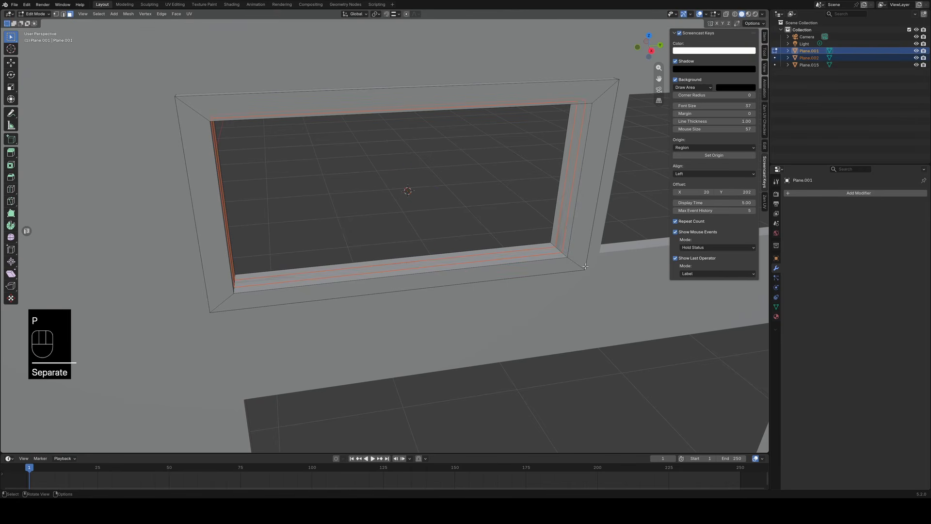
# Return to Object Mode and check the outlines of the window frame, the separated inner strip and the wall object.
pyautogui.moveTo(532, 296); pyautogui.dragTo(552, 320, button='middle')
pyautogui.press('Tab')
pyautogui.click(543, 302)
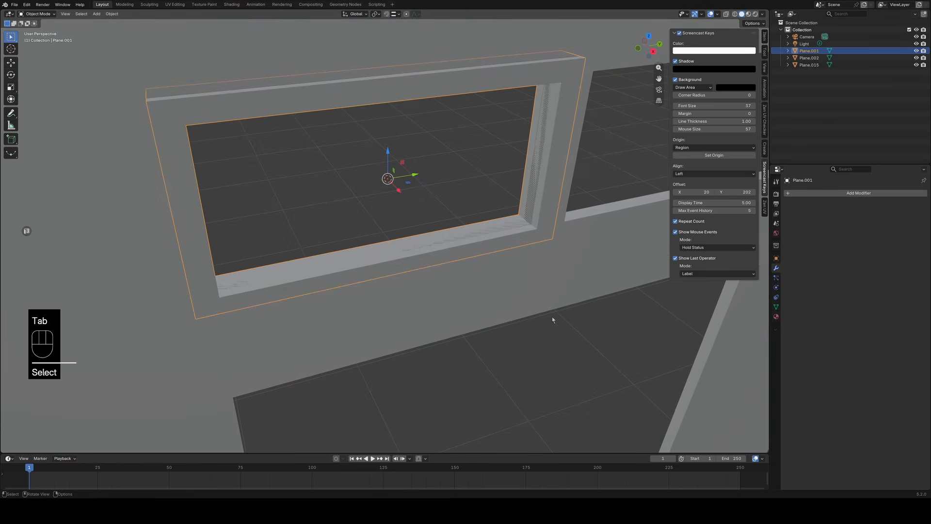
pyautogui.click(532, 220)
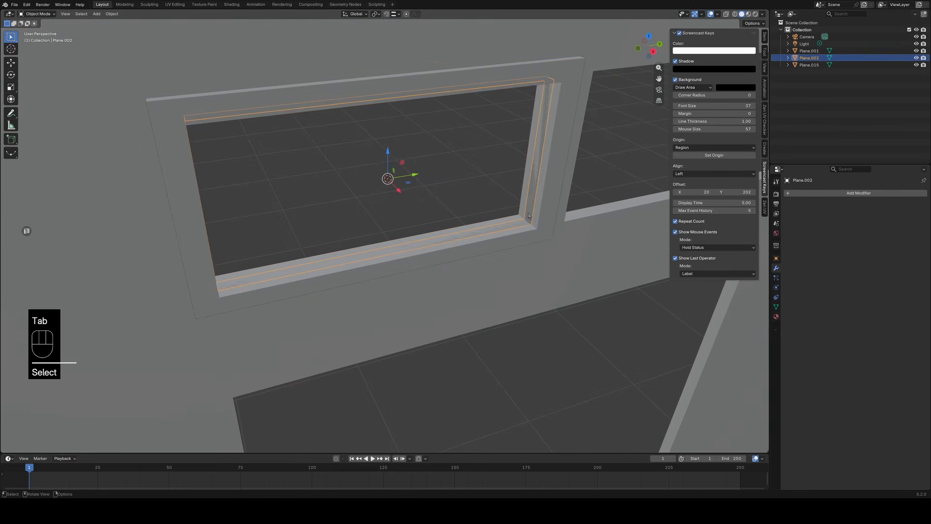
pyautogui.click(532, 219)
pyautogui.click(532, 219)
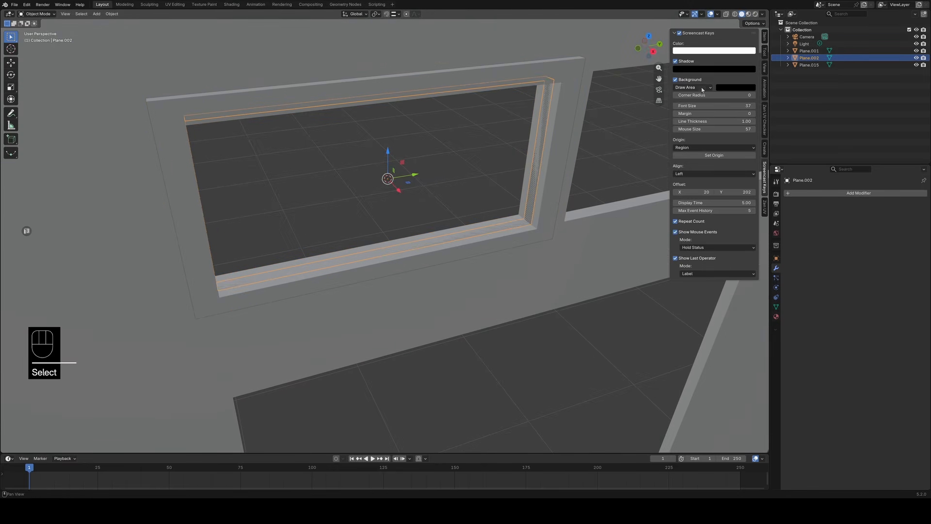
pyautogui.click(809, 51)
pyautogui.click(814, 65)
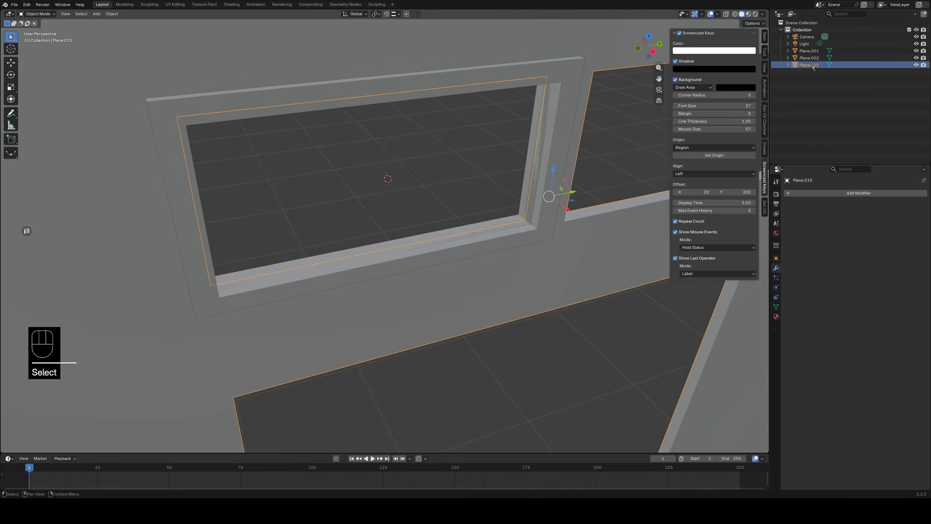
pyautogui.moveTo(624, 298); pyautogui.dragTo(615, 279, button='middle')
pyautogui.click(816, 50)
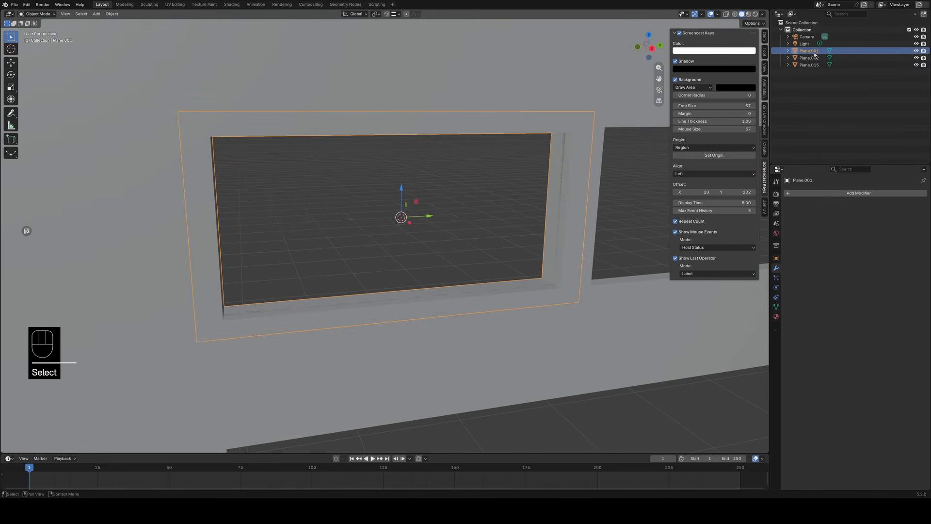
pyautogui.scroll(3, 557, 320)
pyautogui.scroll(-1, 558, 318)
# Add a Solidify modifier to the separated inner strip, set its thickness to about -0.017 m, and apply it.
pyautogui.click(814, 59)
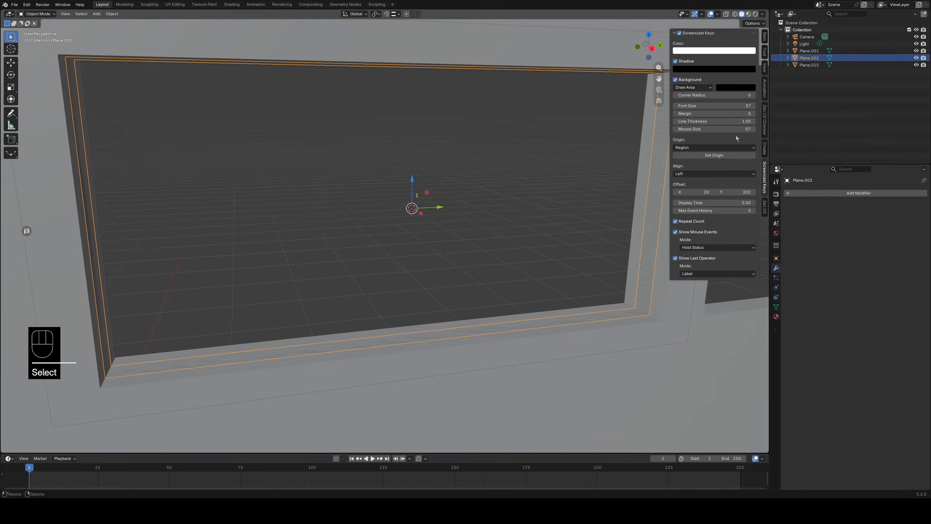
pyautogui.moveTo(530, 272); pyautogui.dragTo(543, 285, button='middle')
pyautogui.click(858, 195)
pyautogui.moveTo(857, 197)
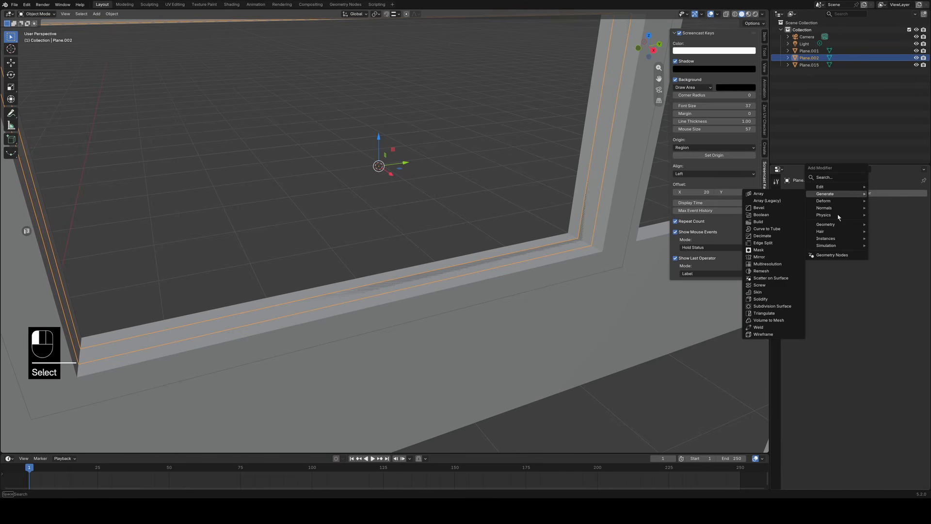
pyautogui.click(762, 299)
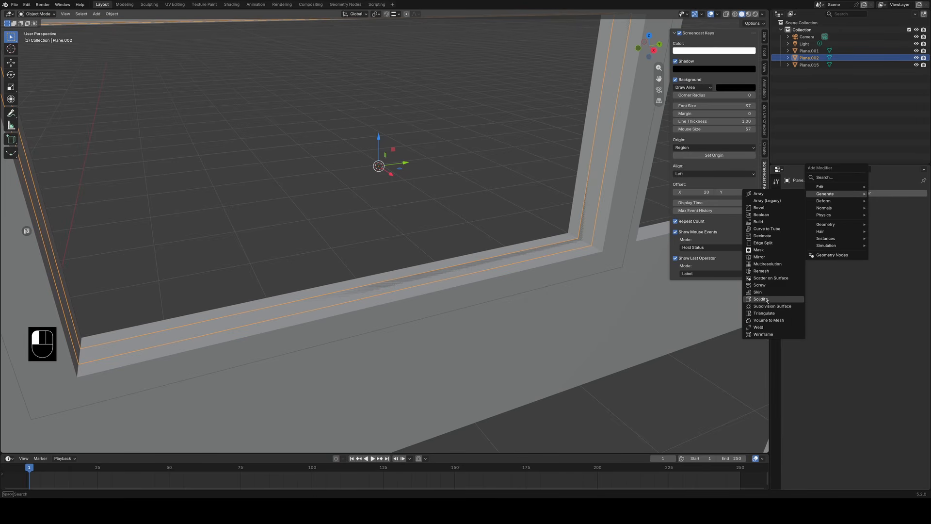
pyautogui.keyDown('shift'); pyautogui.moveTo(879, 240); pyautogui.dragTo(867, 240); pyautogui.keyUp('shift')
pyautogui.moveTo(623, 318); pyautogui.dragTo(568, 307, button='middle')
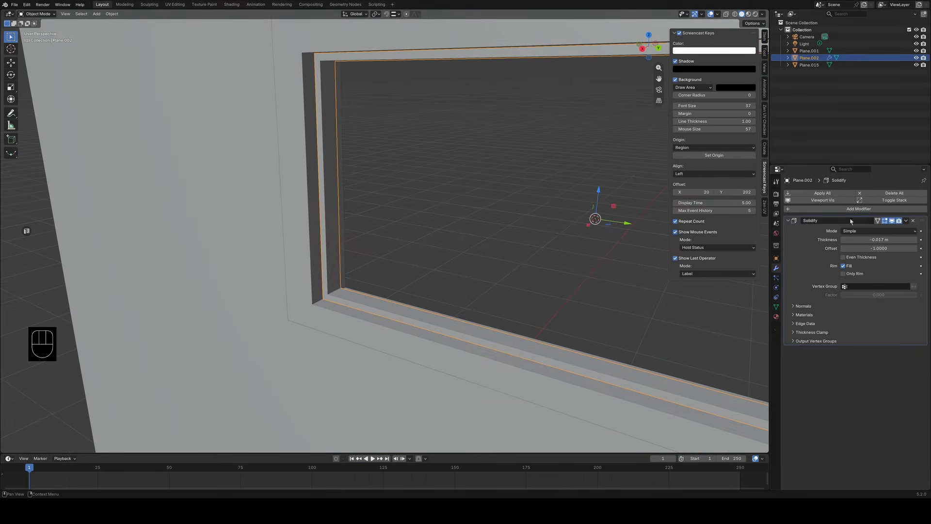
pyautogui.click(906, 221)
pyautogui.click(877, 231)
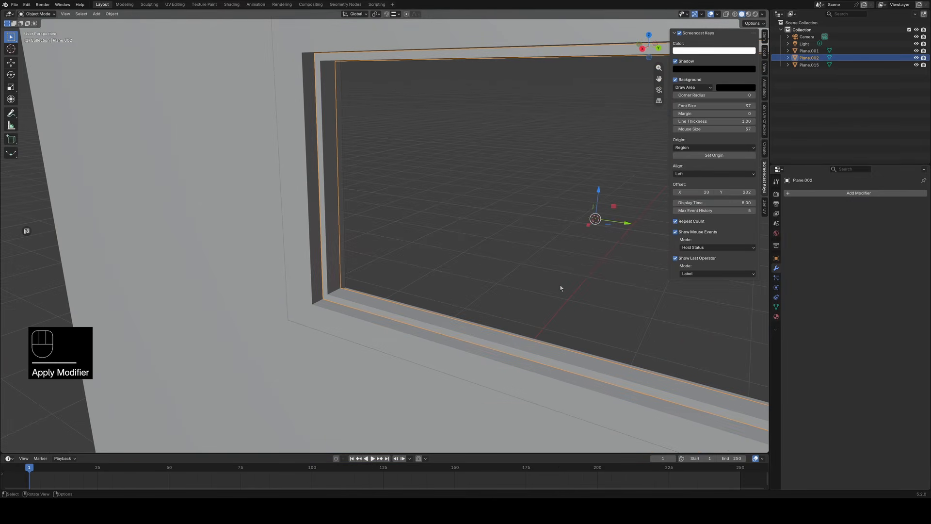
# Scale the thickened inner frame along the global X axis to adjust its depth within the window frame.
pyautogui.press('s')
pyautogui.press('x')
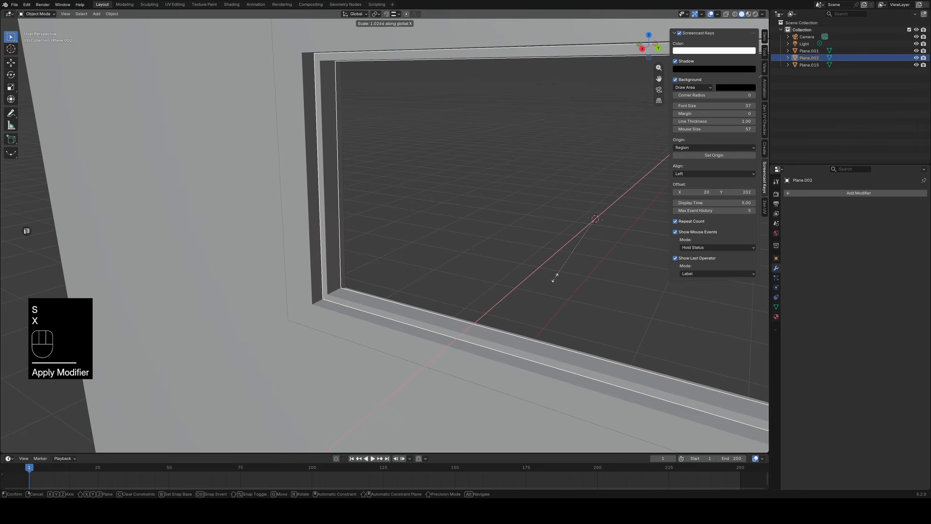
pyautogui.click(585, 257)
pyautogui.moveTo(585, 259); pyautogui.dragTo(644, 294, button='middle')
pyautogui.click(584, 328)
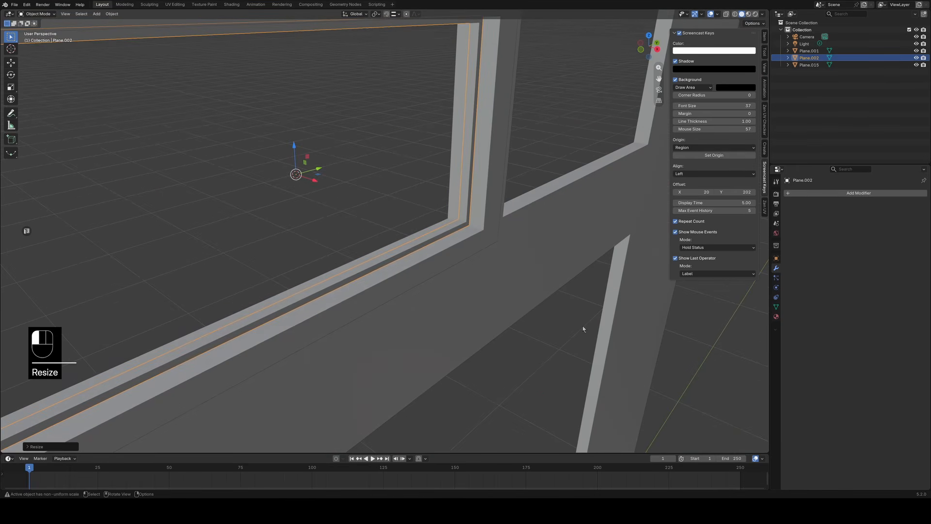
# Enter Edit Mode on the inner frame and loop-select the faces facing the window opening.
pyautogui.moveTo(584, 328); pyautogui.dragTo(522, 305, button='middle')
pyautogui.click(532, 330)
pyautogui.press('Tab')
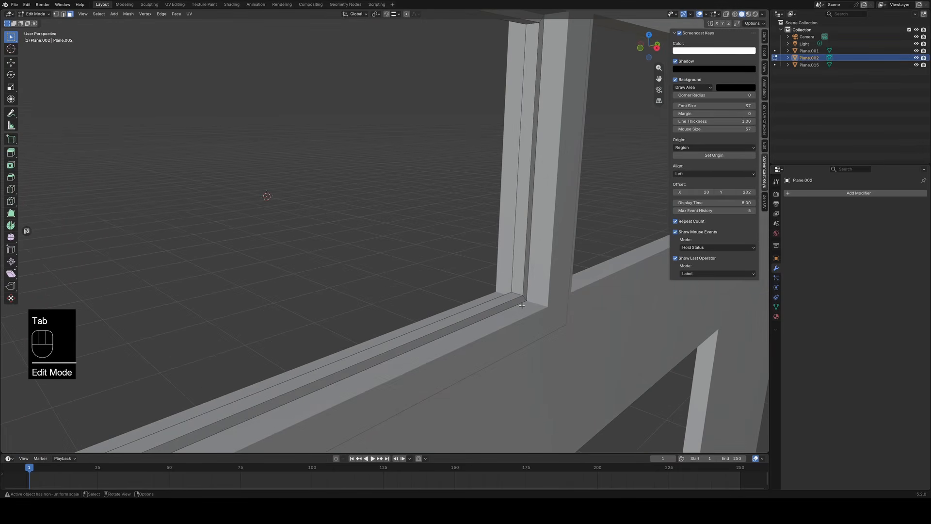
pyautogui.press('alt')
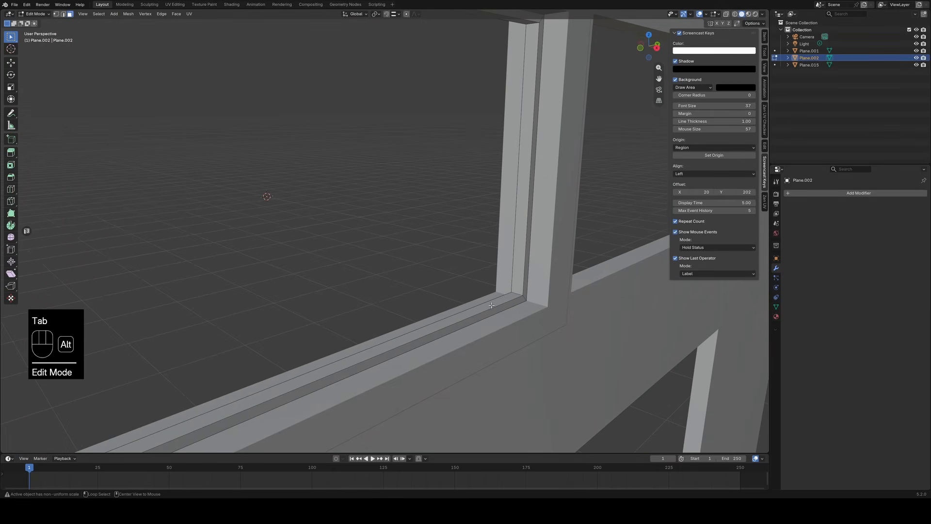
pyautogui.keyDown('alt'); pyautogui.click(519, 295); pyautogui.keyUp('alt')
pyautogui.moveTo(616, 303); pyautogui.dragTo(598, 325, button='middle')
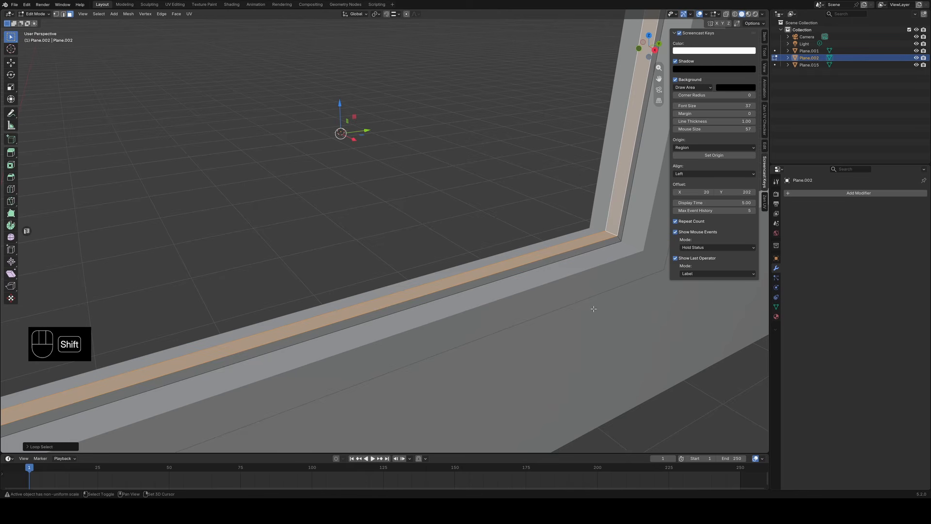
pyautogui.hotkey('shift', 'd')
pyautogui.press('s')
pyautogui.press('x')
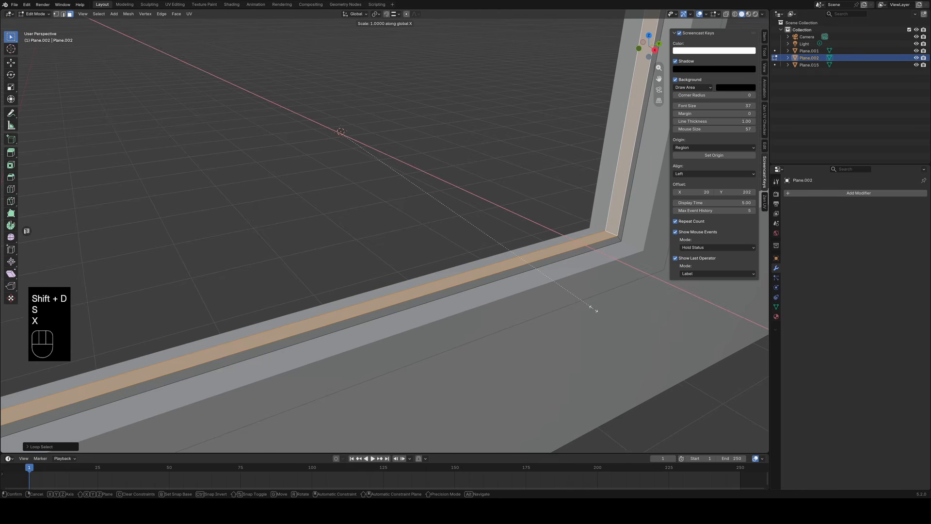
pyautogui.hotkey('ctrl', 'z')
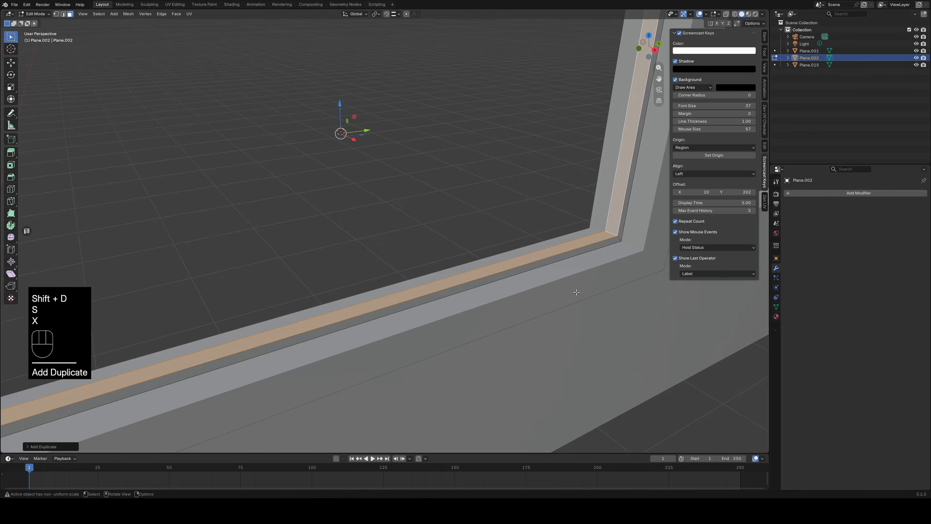
pyautogui.hotkey('ctrl', 'z')
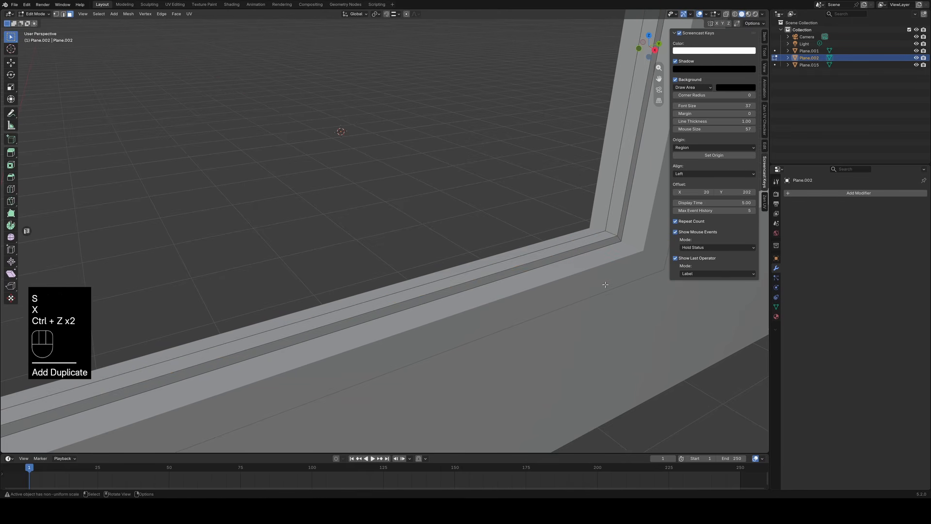
# Loop-select the inner frame's opening-facing faces and inset them by about 0.013 m.
pyautogui.keyDown('alt'); pyautogui.click(606, 238); pyautogui.keyUp('alt')
pyautogui.press('i')
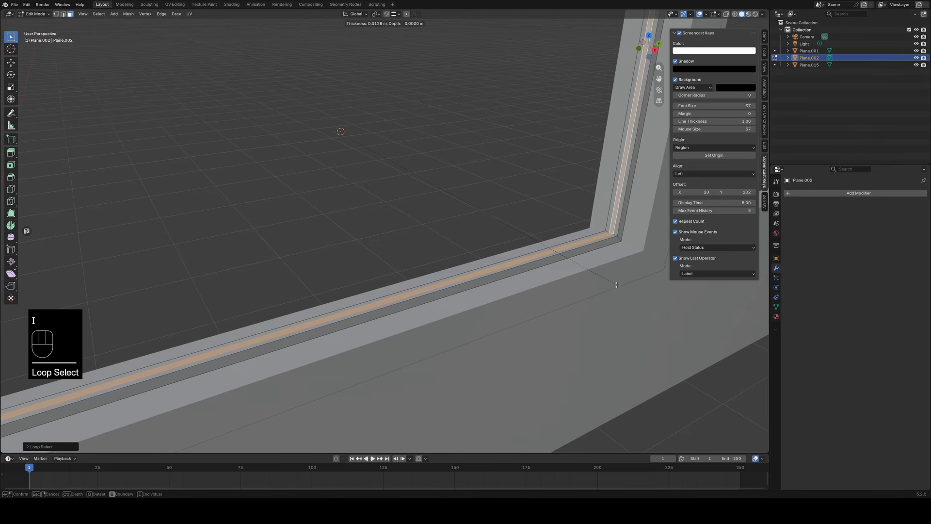
pyautogui.click(616, 285)
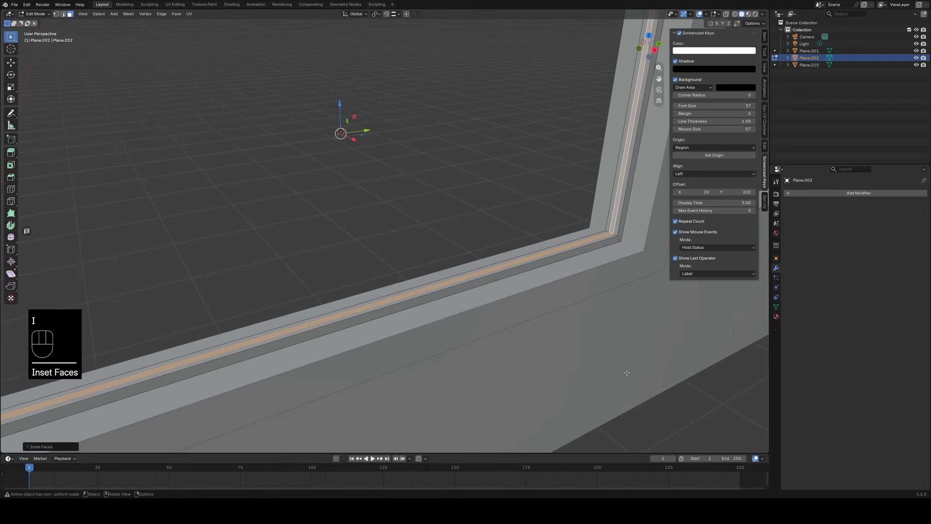
pyautogui.keyDown('shift'); pyautogui.moveTo(618, 325); pyautogui.dragTo(585, 328, button='middle'); pyautogui.keyUp('shift')
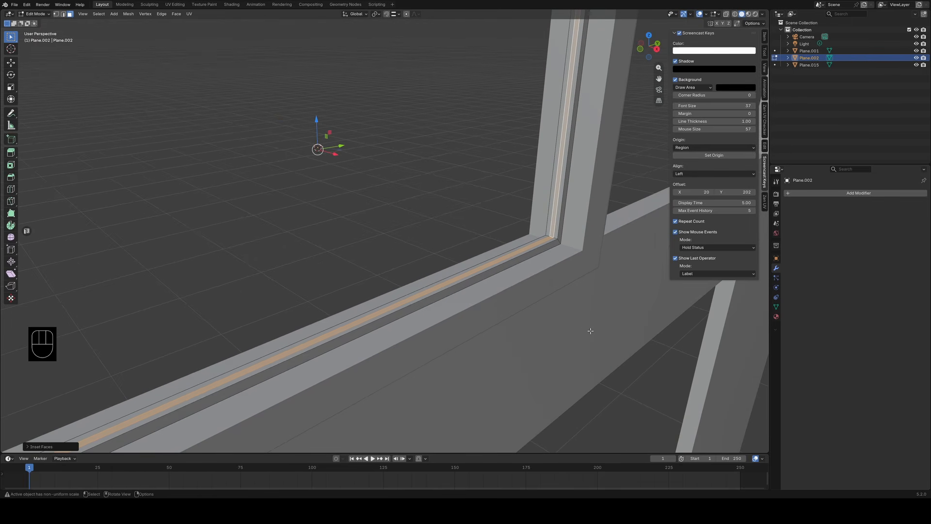
# Extrude the inset face loop and scale it outward by about 1.01 to cut a groove around the inner frame.
pyautogui.press('e')
pyautogui.press('s')
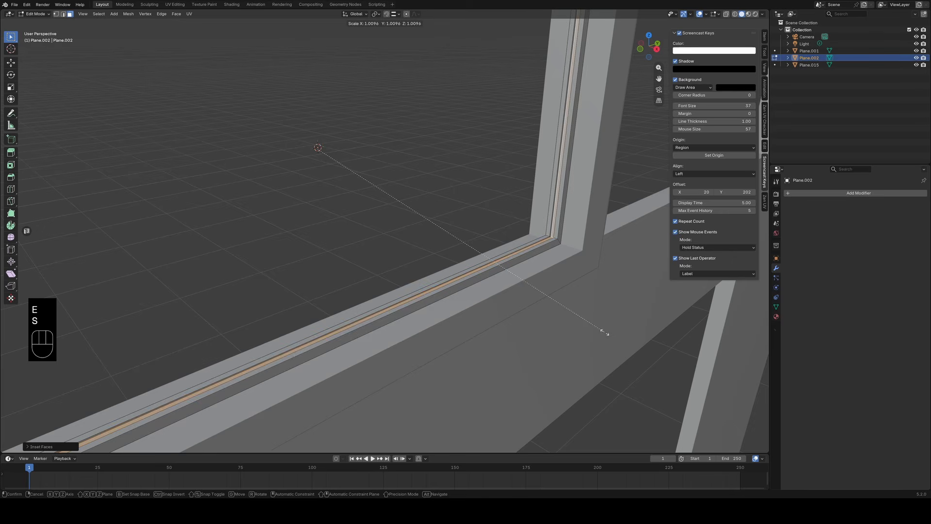
pyautogui.click(606, 332)
pyautogui.click(608, 335)
pyautogui.moveTo(610, 337); pyautogui.dragTo(530, 299, button='middle')
pyautogui.moveTo(532, 303); pyautogui.dragTo(537, 334, button='middle')
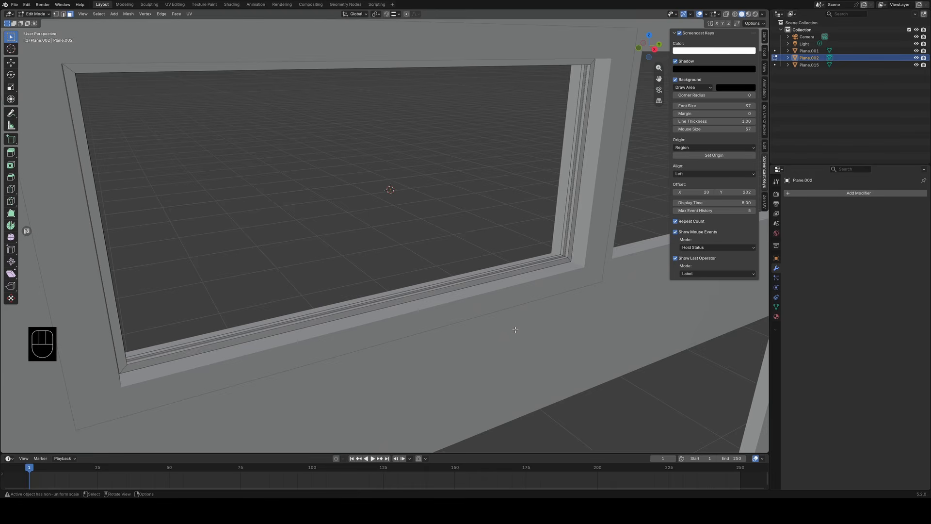
pyautogui.scroll(3, 516, 328)
pyautogui.scroll(-5, 517, 328)
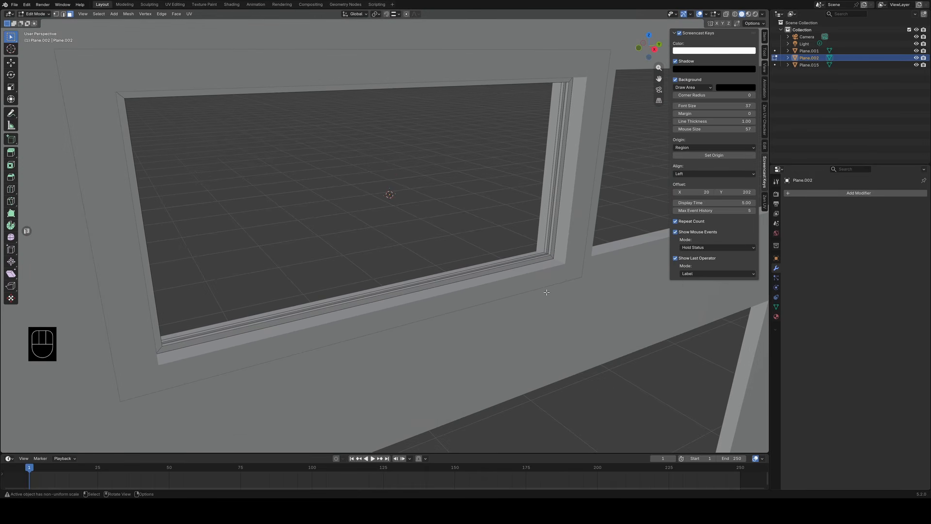
# In Edit Mode on the outer window frame, select the edge loops running across its mitred corners and give them a narrow bevel.
pyautogui.press('Tab')
pyautogui.click(552, 275)
pyautogui.press('Tab')
pyautogui.keyDown('alt'); pyautogui.click(561, 261); pyautogui.keyUp('alt')
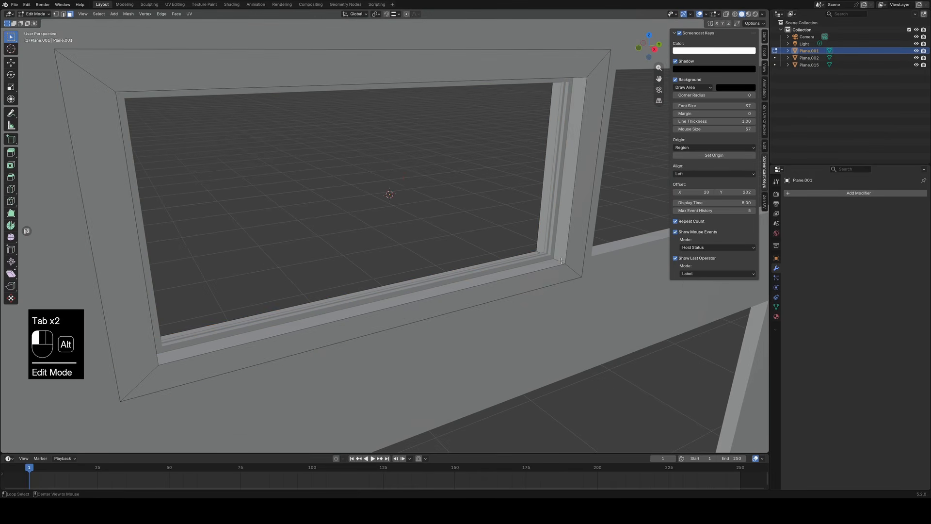
pyautogui.press('2')
pyautogui.keyDown('alt'); pyautogui.click(573, 268); pyautogui.keyUp('alt')
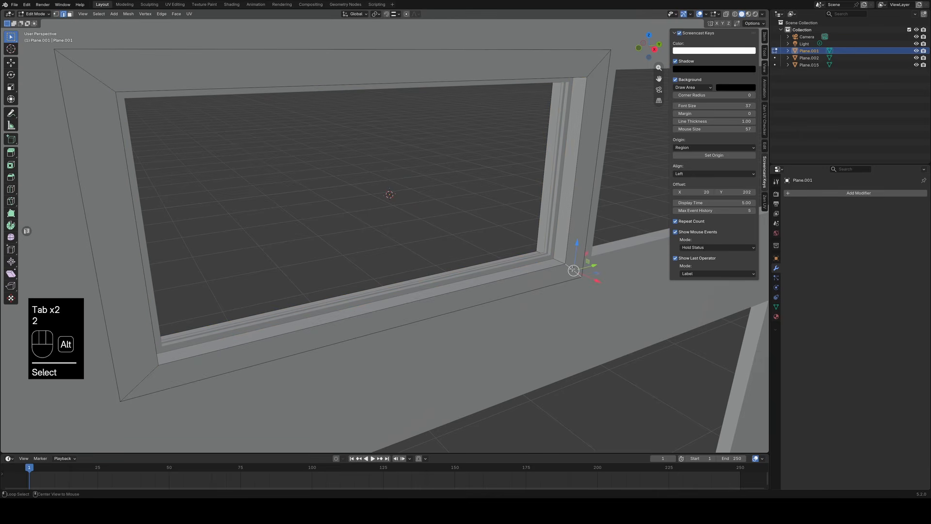
pyautogui.moveTo(561, 260); pyautogui.dragTo(363, 311, button='middle')
pyautogui.keyDown('alt'); pyautogui.keyDown('shift'); pyautogui.click(363, 257); pyautogui.keyUp('shift'); pyautogui.keyUp('alt')
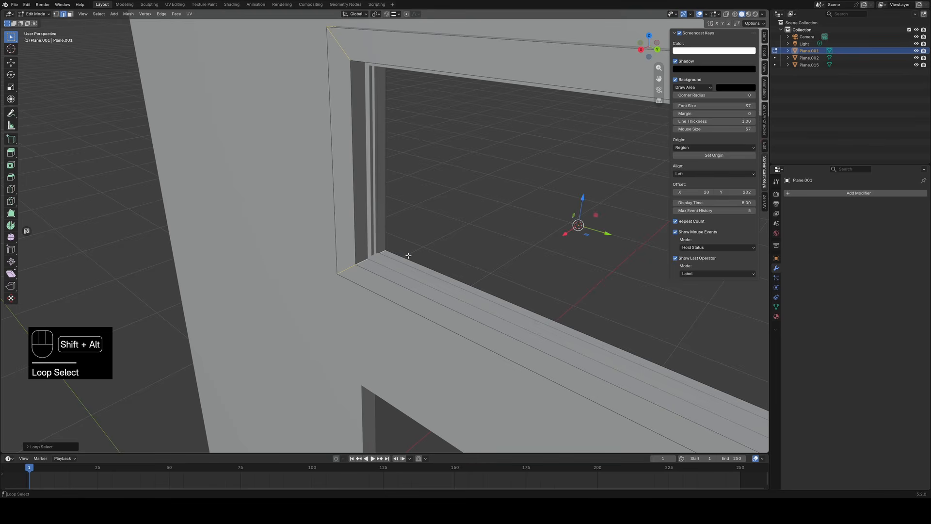
pyautogui.hotkey('ctrl', 'b')
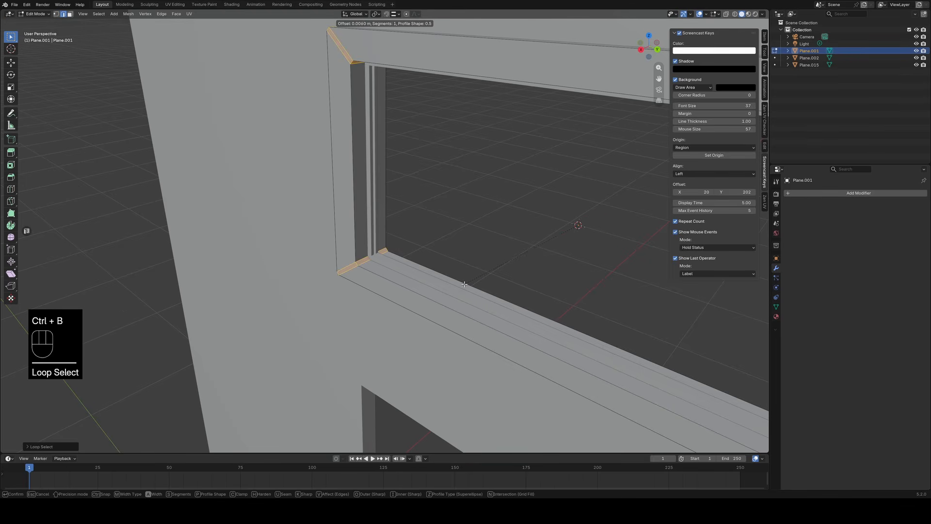
pyautogui.click(467, 279)
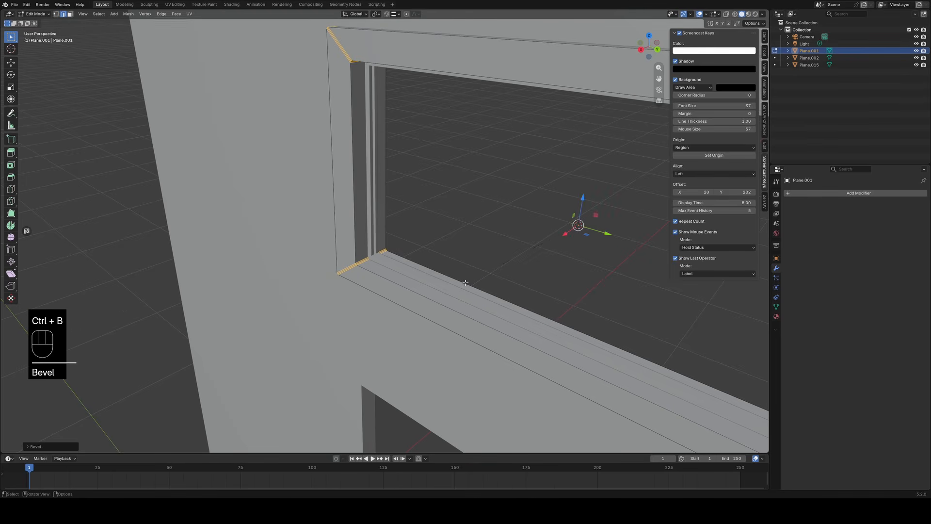
pyautogui.click(469, 270)
pyautogui.press('Tab')
pyautogui.press('Tab')
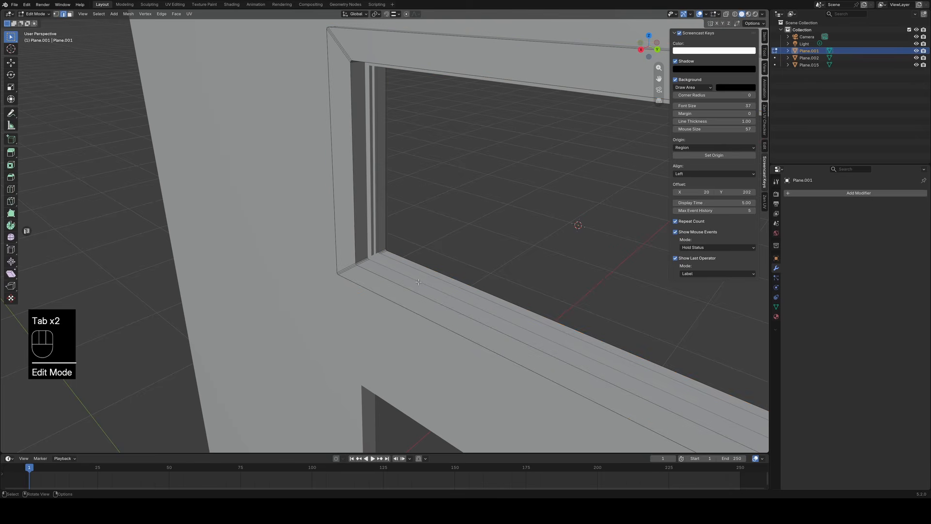
# Select the outer frame's inner and outer perimeter edge loops and bevel them by about 0.0044 m with 2 segments.
pyautogui.keyDown('alt'); pyautogui.click(397, 303); pyautogui.keyUp('alt')
pyautogui.keyDown('alt'); pyautogui.keyDown('shift'); pyautogui.click(399, 305); pyautogui.keyUp('shift'); pyautogui.keyUp('alt')
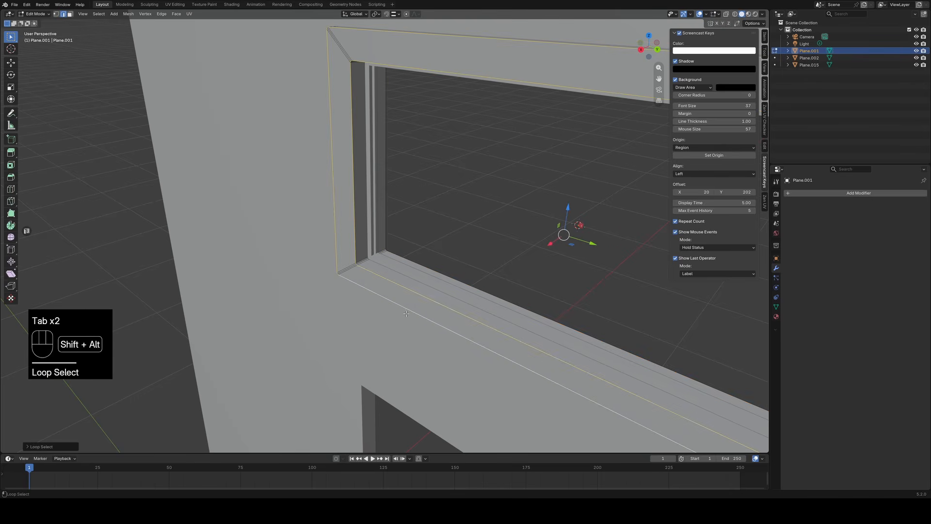
pyautogui.moveTo(399, 304); pyautogui.dragTo(530, 181, button='middle')
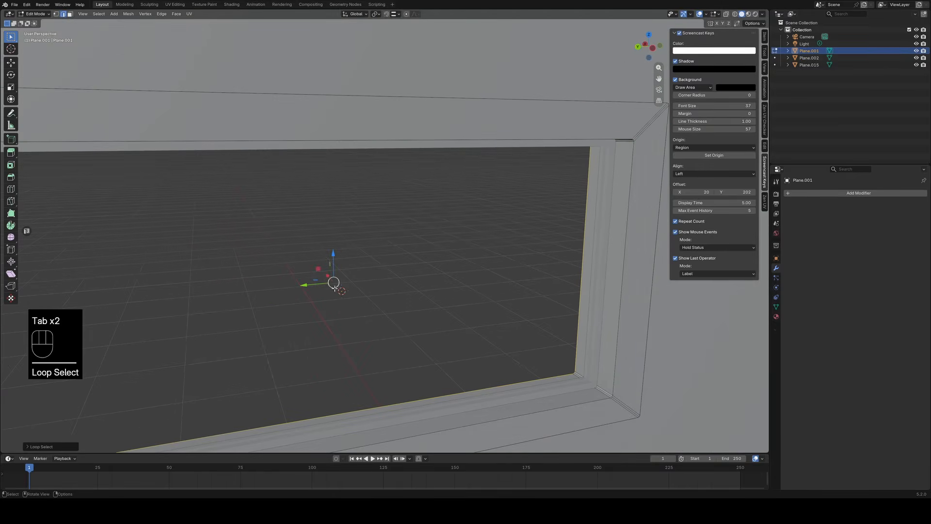
pyautogui.keyDown('alt'); pyautogui.keyDown('shift'); pyautogui.click(611, 143); pyautogui.keyUp('shift'); pyautogui.keyUp('alt')
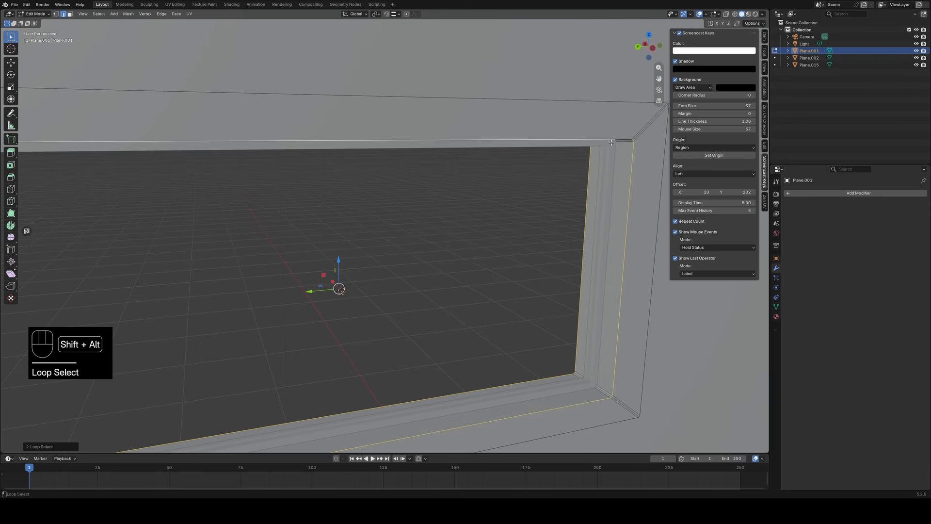
pyautogui.keyDown('alt'); pyautogui.keyDown('shift'); pyautogui.click(597, 101); pyautogui.keyUp('shift'); pyautogui.keyUp('alt')
pyautogui.hotkey('ctrl', 'b')
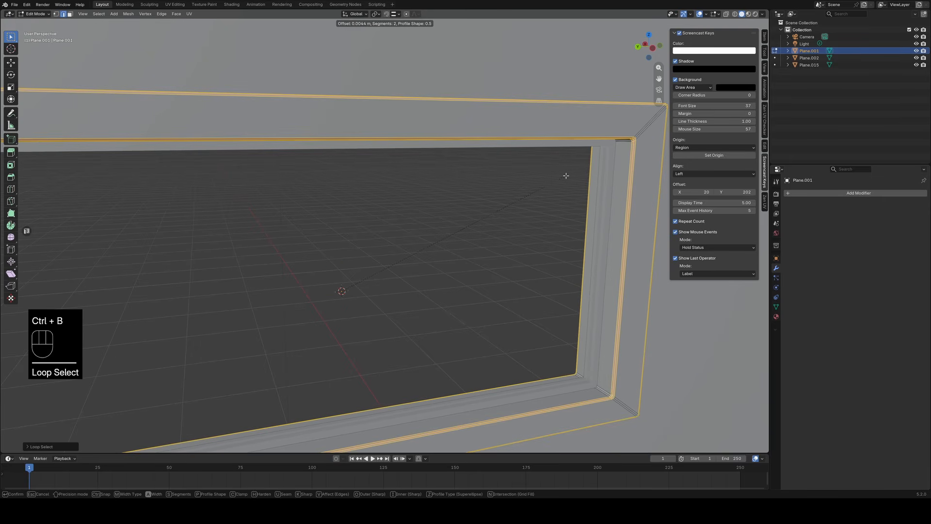
pyautogui.click(565, 175)
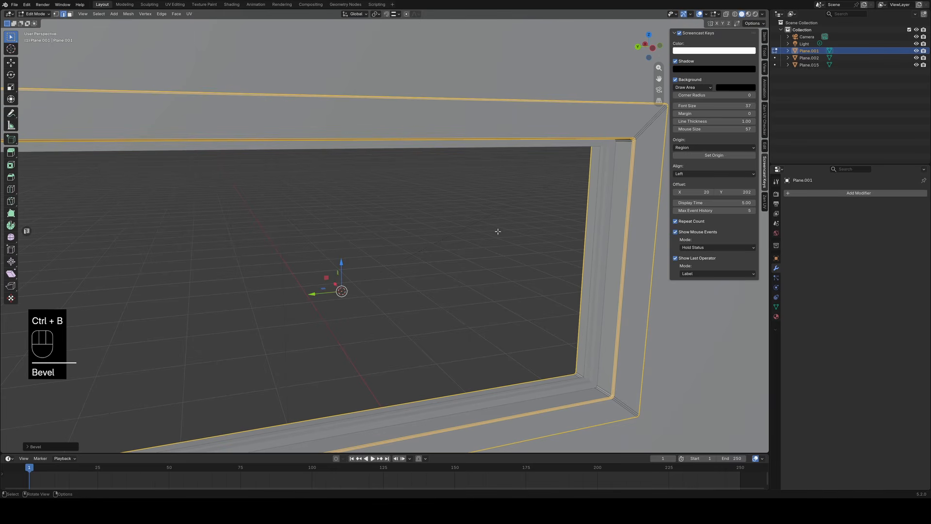
# Return to Object Mode and apply smooth shading to the outer window frame.
pyautogui.press('Tab')
pyautogui.moveTo(481, 231); pyautogui.dragTo(502, 254, button='middle')
pyautogui.rightClick(593, 215)
pyautogui.click(580, 191)
# In Edit Mode, loop-select the outer frame's perimeter edges where it meets the wall on one side and mark them sharp.
pyautogui.keyDown('shift'); pyautogui.moveTo(591, 193); pyautogui.dragTo(445, 306, button='middle'); pyautogui.keyUp('shift')
pyautogui.scroll(5, 440, 221)
pyautogui.press('Tab')
pyautogui.keyDown('alt'); pyautogui.click(487, 175); pyautogui.keyUp('alt')
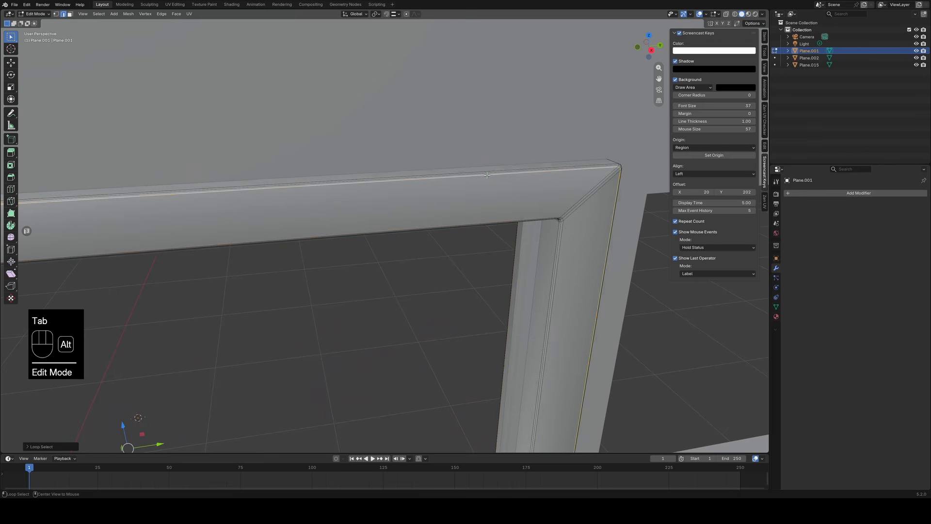
pyautogui.keyDown('alt'); pyautogui.keyDown('shift'); pyautogui.click(507, 219); pyautogui.keyUp('shift'); pyautogui.keyUp('alt')
pyautogui.rightClick(518, 208)
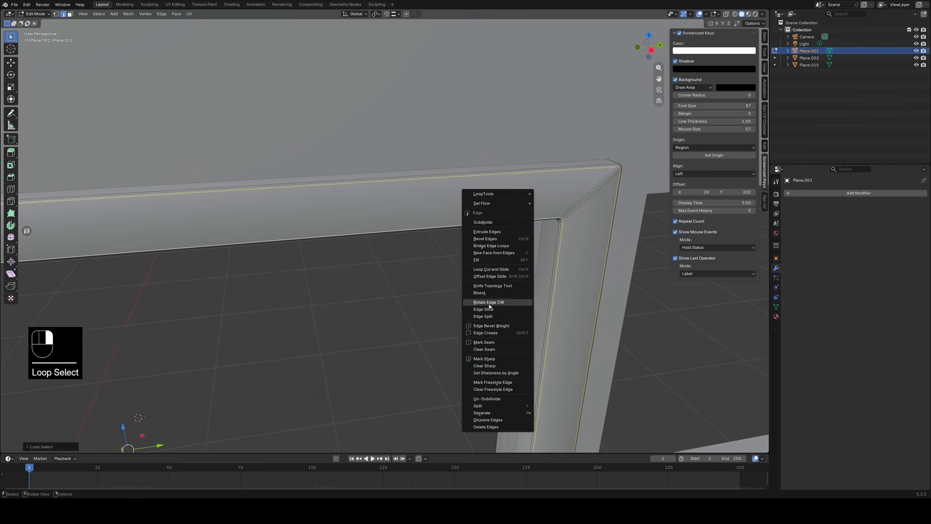
pyautogui.click(501, 360)
pyautogui.press('Tab')
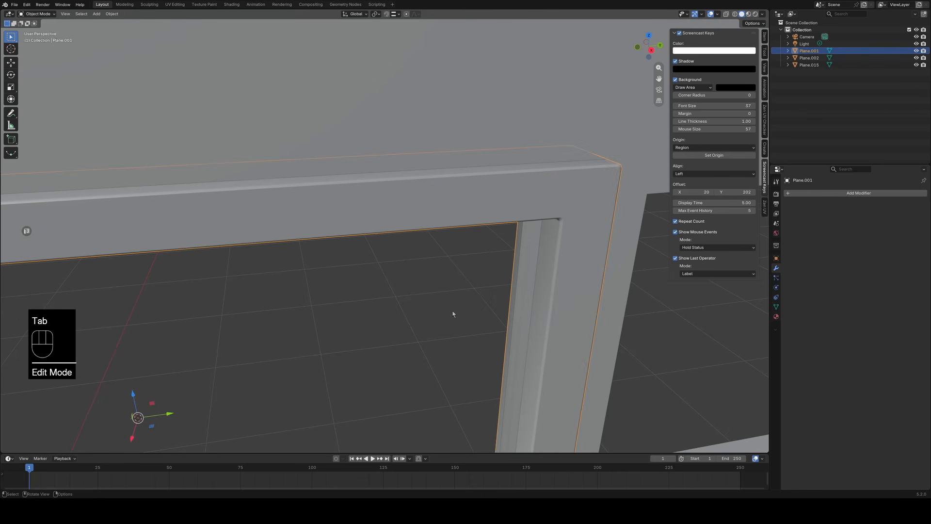
# Loop-select the outer frame's matching perimeter edges on the opposite face and mark them sharp too.
pyautogui.moveTo(453, 314); pyautogui.dragTo(538, 303, button='middle')
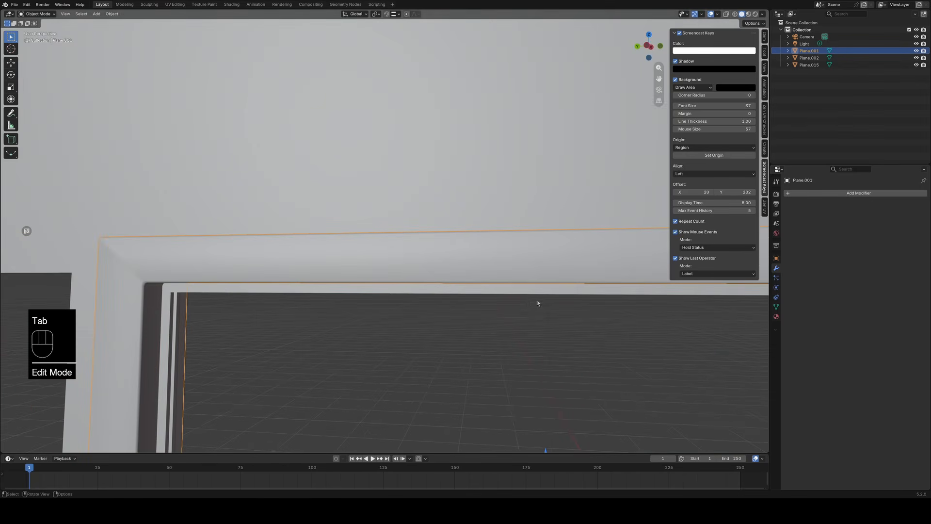
pyautogui.press('Tab')
pyautogui.keyDown('alt'); pyautogui.click(454, 283); pyautogui.keyUp('alt')
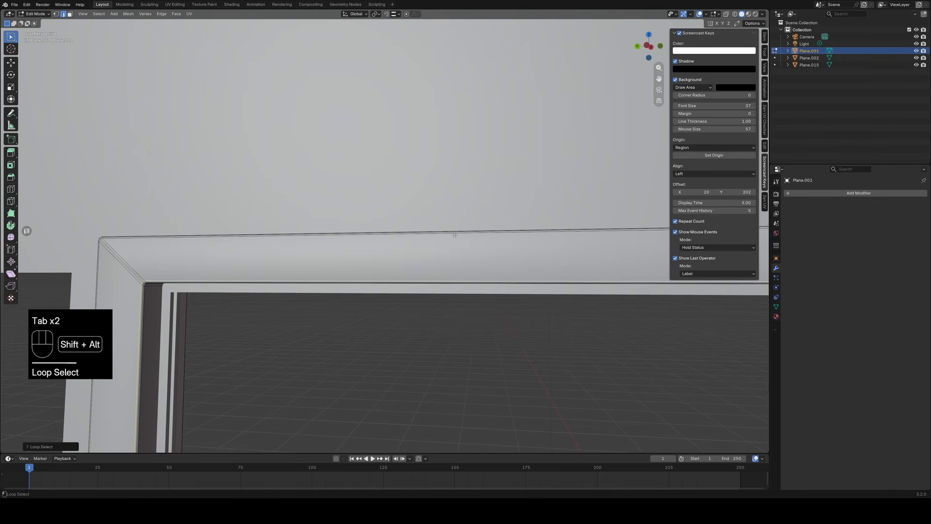
pyautogui.keyDown('alt'); pyautogui.keyDown('shift'); pyautogui.click(452, 255); pyautogui.keyUp('shift'); pyautogui.keyUp('alt')
pyautogui.rightClick(451, 254)
pyautogui.click(451, 256)
pyautogui.press('Tab')
pyautogui.moveTo(482, 338); pyautogui.dragTo(407, 123, button='middle')
pyautogui.press('Tab')
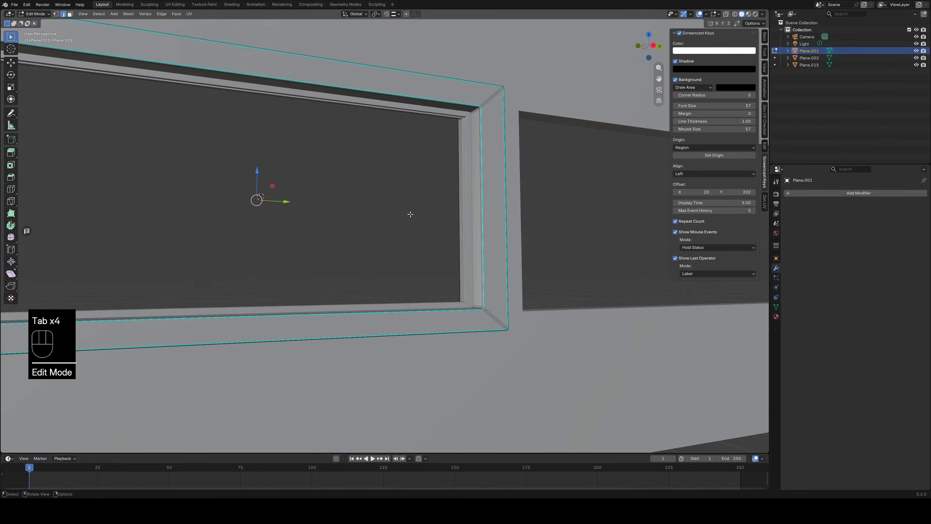
pyautogui.moveTo(410, 212); pyautogui.dragTo(480, 307, button='middle')
pyautogui.press('Tab')
# Edit the inner frame, loop-select the edges running across its corners, and bevel them by about 0.0023 m with 2 segments.
pyautogui.click(432, 252)
pyautogui.press('Tab')
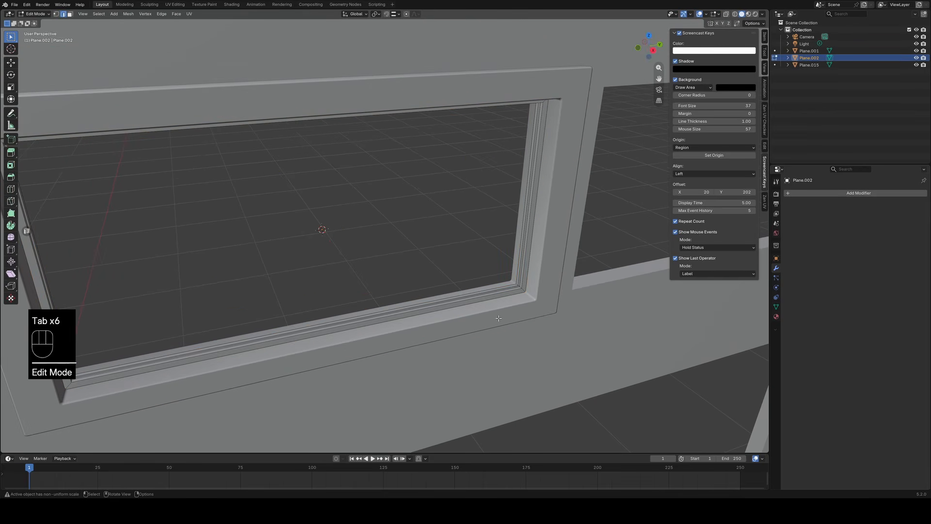
pyautogui.scroll(5, 491, 308)
pyautogui.keyDown('alt'); pyautogui.keyDown('shift'); pyautogui.click(608, 325); pyautogui.keyUp('shift'); pyautogui.keyUp('alt')
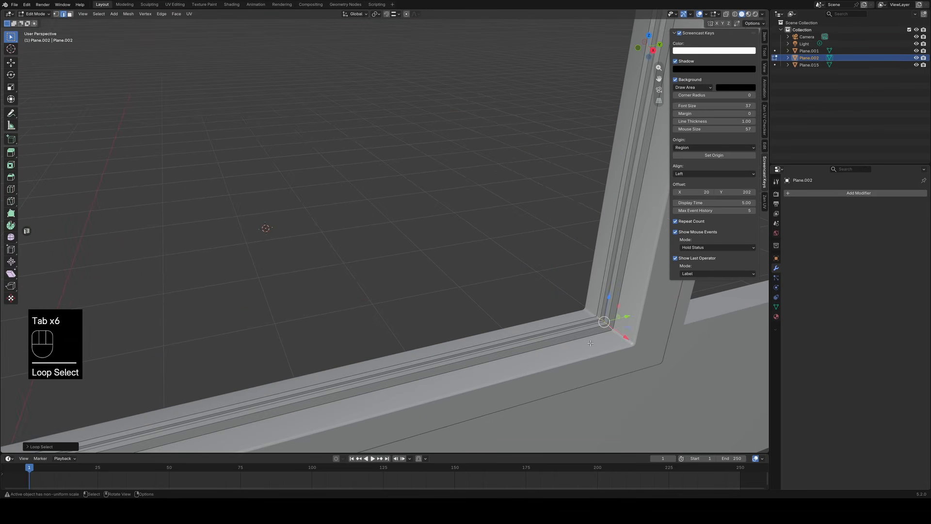
pyautogui.moveTo(608, 325); pyautogui.dragTo(274, 190, button='middle')
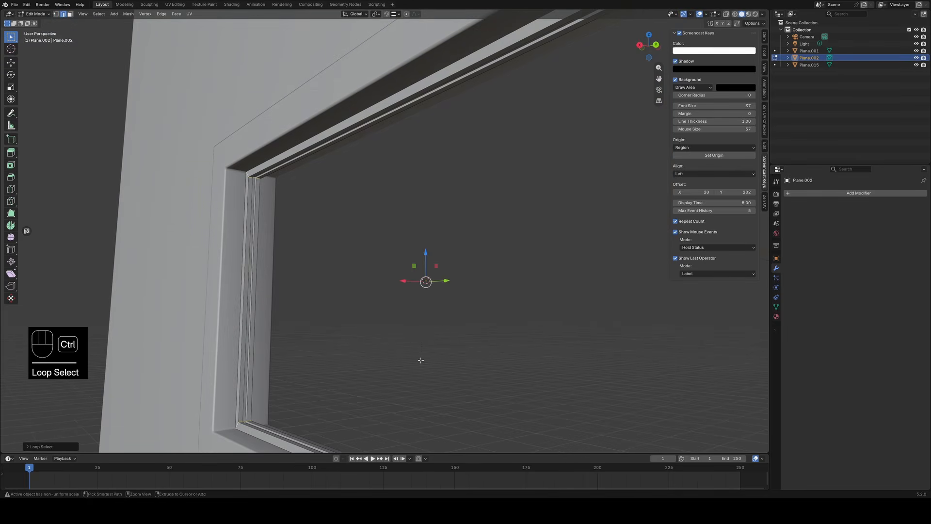
pyautogui.hotkey('ctrl', 'b')
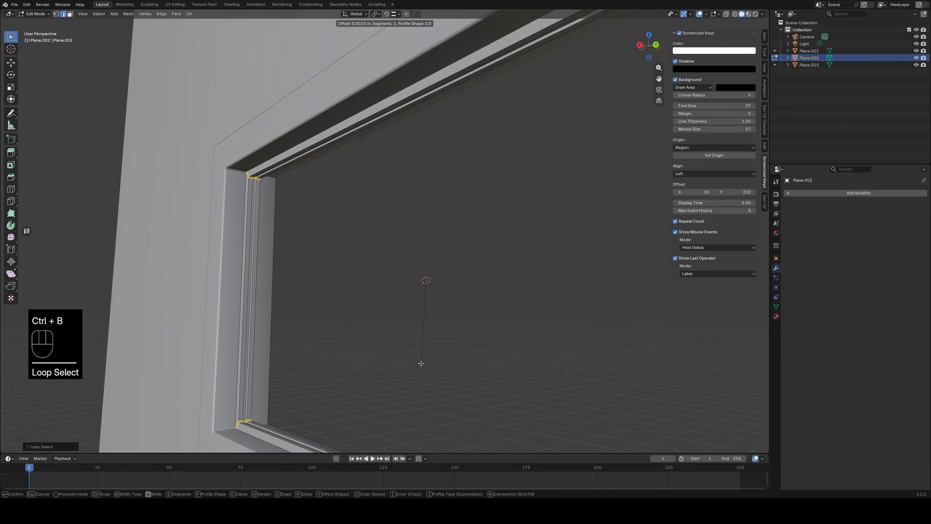
pyautogui.click(421, 364)
# Loop-select the lengthwise edges around the inner frame's groove and give them a very narrow bevel with 1 segment.
pyautogui.click(354, 307)
pyautogui.moveTo(354, 308); pyautogui.dragTo(424, 291, button='middle')
pyautogui.scroll(1, 413, 296)
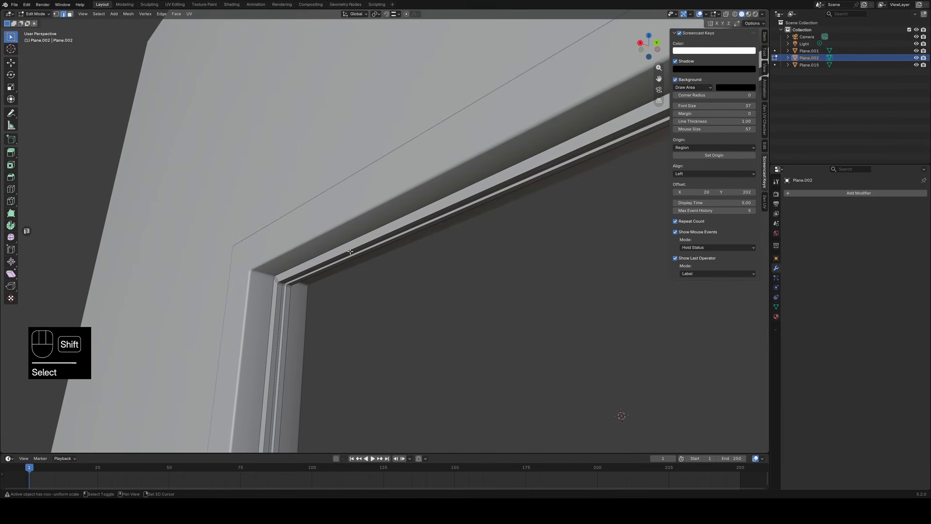
pyautogui.keyDown('shift'); pyautogui.click(350, 251); pyautogui.keyUp('shift')
pyautogui.press('KP_Decimal')
pyautogui.scroll(5, 427, 326)
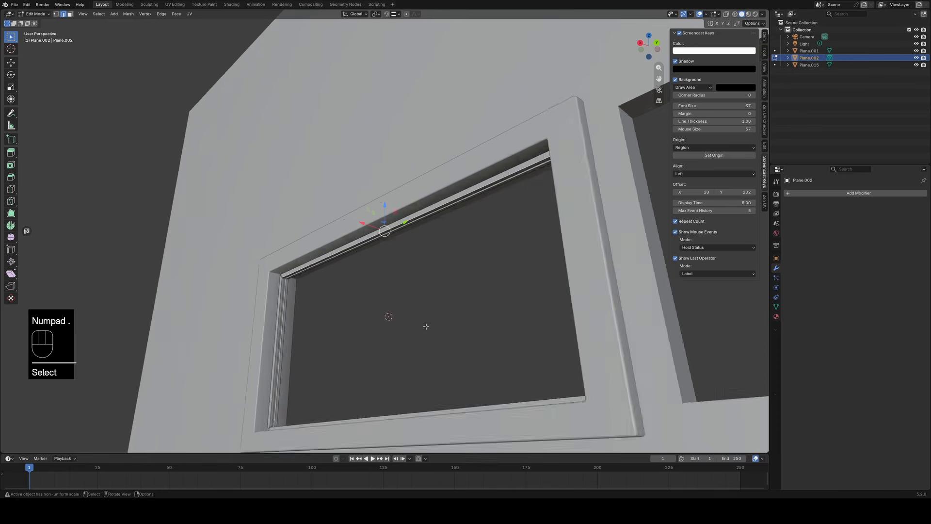
pyautogui.moveTo(434, 339); pyautogui.dragTo(364, 282, button='middle')
pyautogui.keyDown('alt'); pyautogui.keyDown('shift'); pyautogui.click(387, 275); pyautogui.keyUp('shift'); pyautogui.keyUp('alt')
pyautogui.keyDown('alt'); pyautogui.keyDown('shift'); pyautogui.click(388, 277); pyautogui.keyUp('shift'); pyautogui.keyUp('alt')
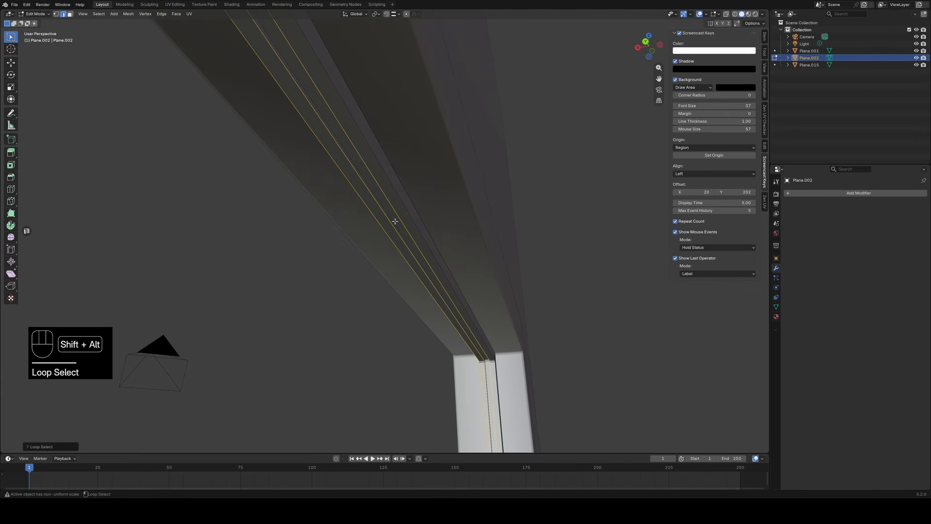
pyautogui.moveTo(440, 277)
pyautogui.mouseDown(button='middle')
pyautogui.moveTo(491, 304)
pyautogui.moveTo(427, 254)
pyautogui.moveTo(448, 275)
pyautogui.mouseUp(button='middle')
pyautogui.hotkey('ctrl', 'b')
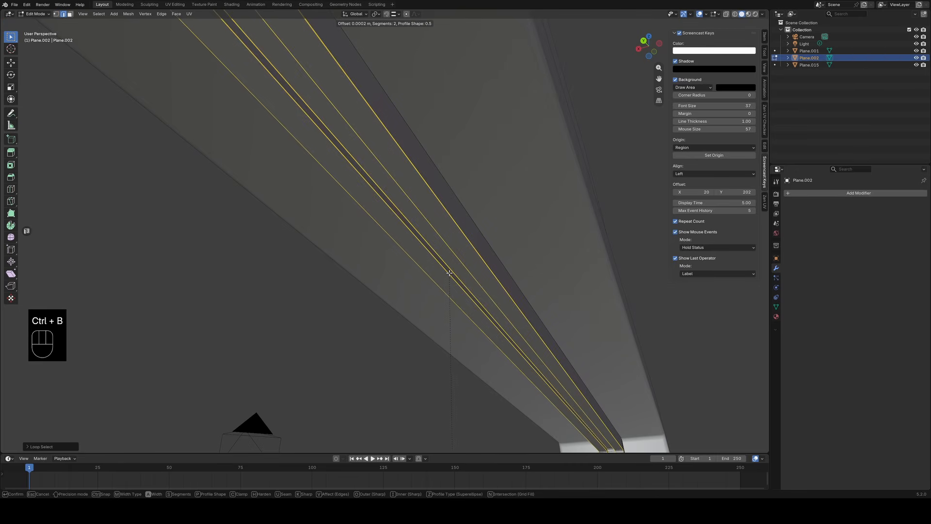
pyautogui.scroll(-1, 450, 271)
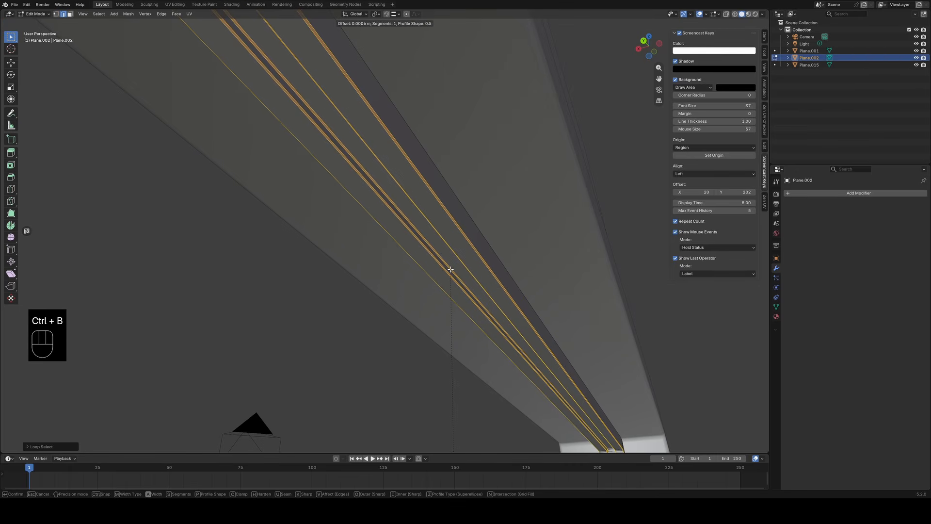
pyautogui.click(450, 270)
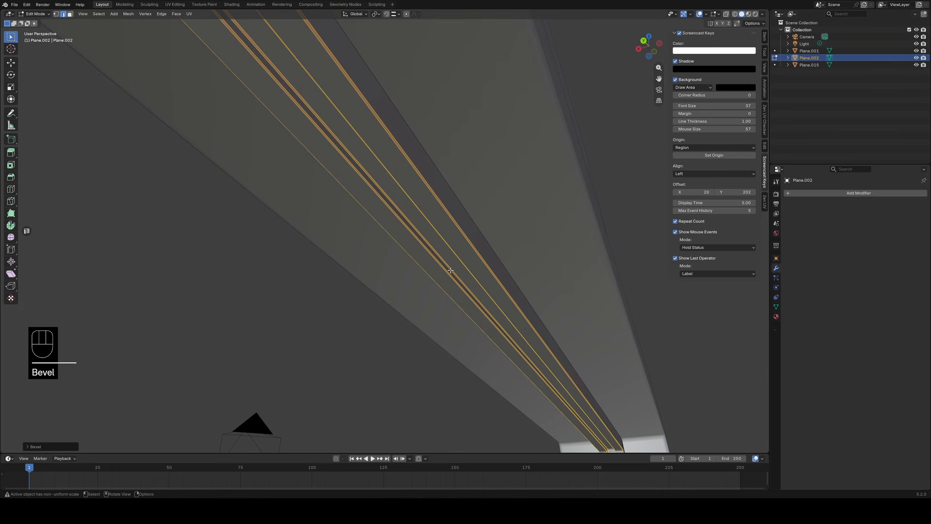
# Leave Edit Mode and apply smooth shading to the inner frame.
pyautogui.press('Tab')
pyautogui.moveTo(414, 312); pyautogui.dragTo(350, 304, button='middle')
pyautogui.rightClick(435, 332)
pyautogui.click(435, 332)
pyautogui.scroll(2, 495, 241)
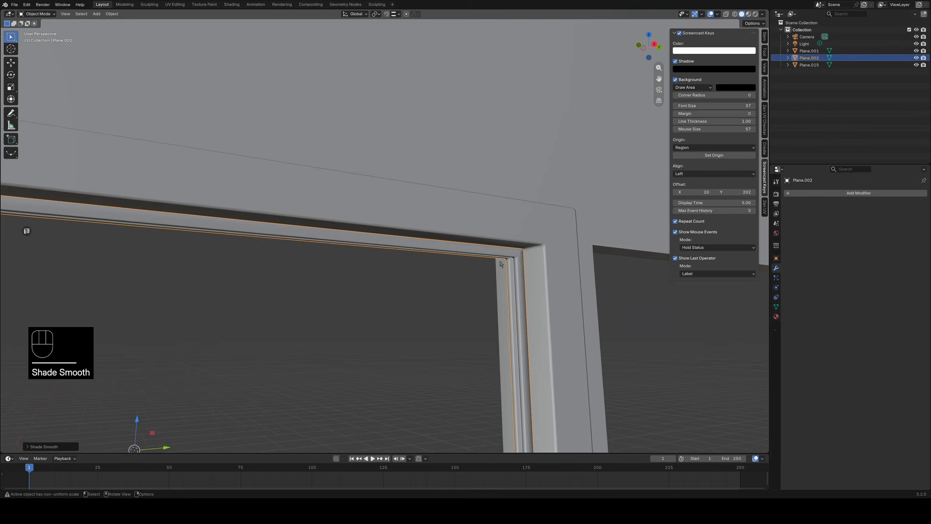
# In Edit Mode, loop-select the inner frame's perimeter edges on one face and mark them sharp.
pyautogui.press('Tab')
pyautogui.scroll(2, 494, 288)
pyautogui.keyDown('alt'); pyautogui.click(527, 271); pyautogui.keyUp('alt')
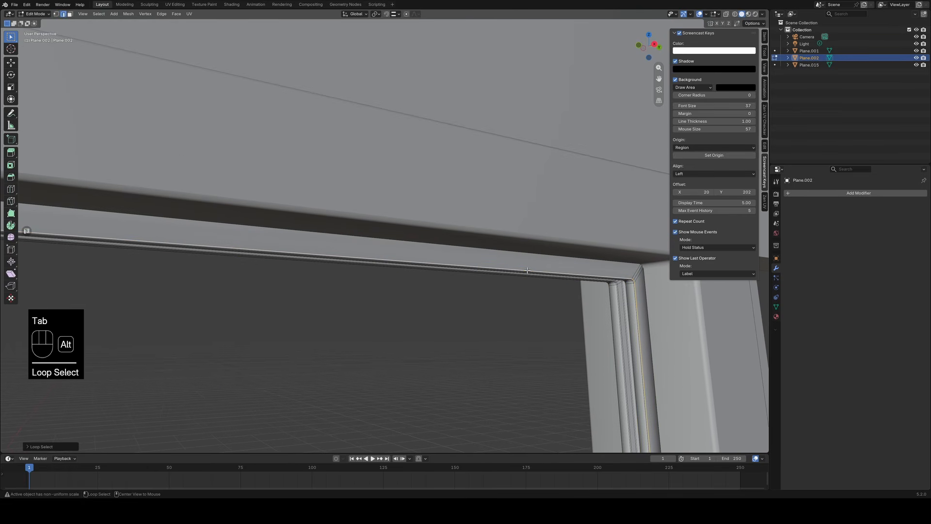
pyautogui.scroll(-1, 507, 303)
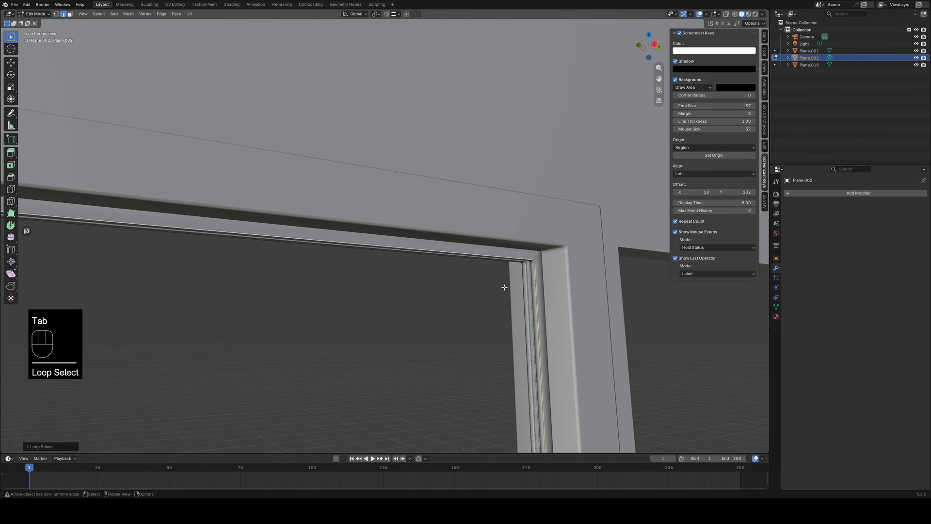
pyautogui.keyDown('alt'); pyautogui.keyDown('shift'); pyautogui.click(517, 249); pyautogui.keyUp('shift'); pyautogui.keyUp('alt')
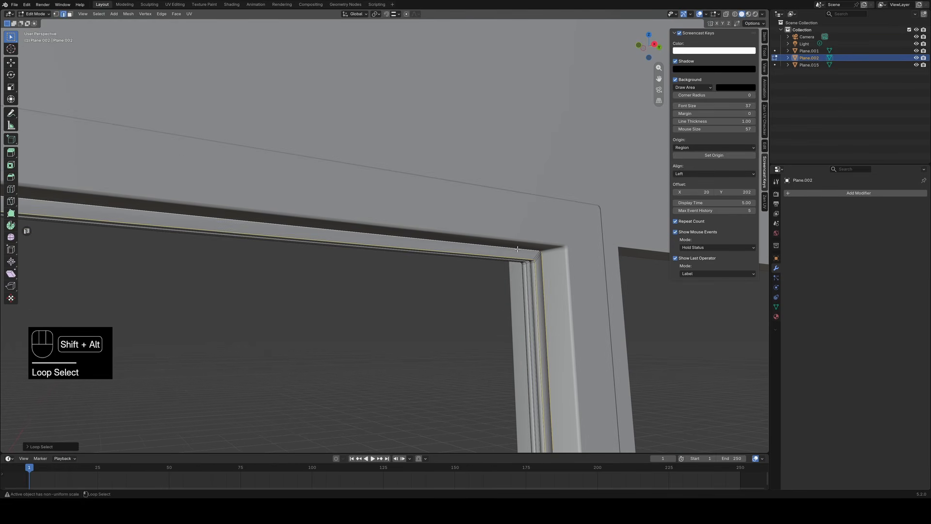
pyautogui.rightClick(481, 304)
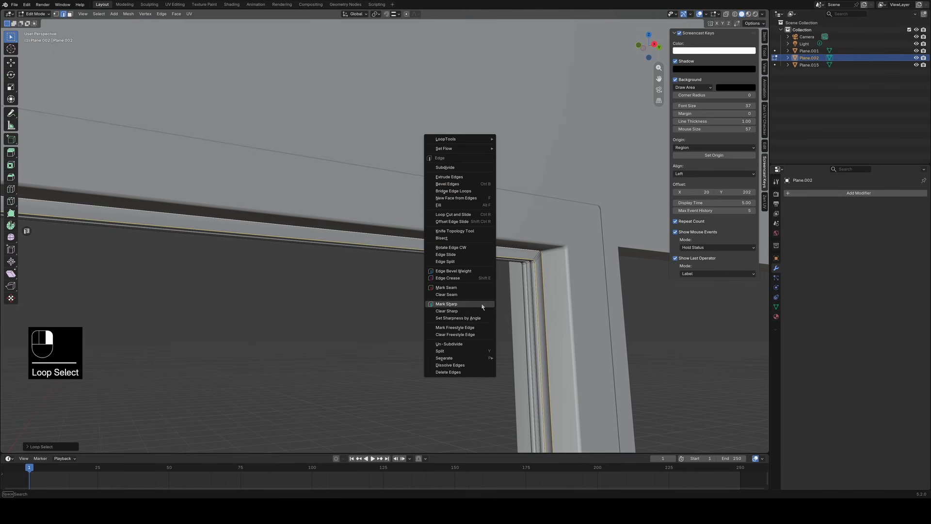
pyautogui.click(483, 304)
# Mark the perimeter edge loops on the inner frame's opposite face as sharp.
pyautogui.moveTo(467, 319); pyautogui.dragTo(543, 320, button='middle')
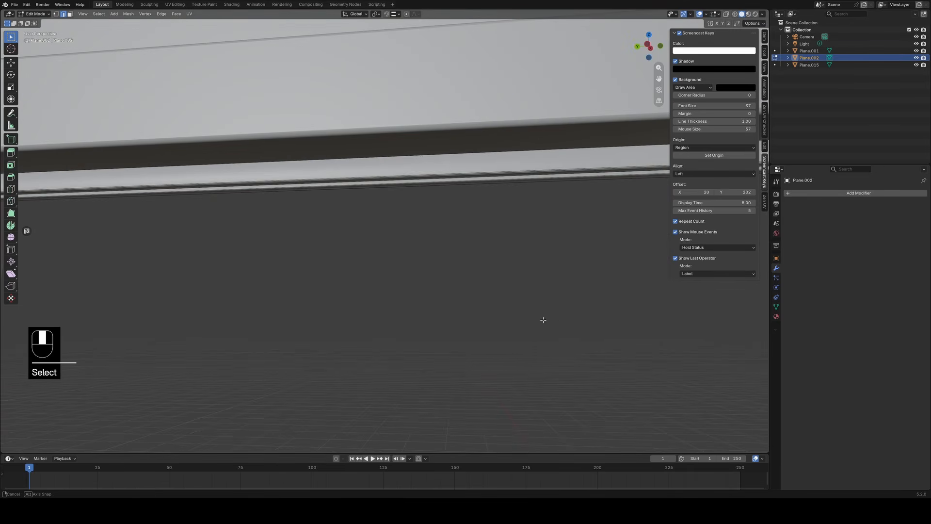
pyautogui.keyDown('alt'); pyautogui.click(471, 171); pyautogui.keyUp('alt')
pyautogui.keyDown('alt'); pyautogui.keyDown('shift'); pyautogui.click(473, 155); pyautogui.keyUp('shift'); pyautogui.keyUp('alt')
pyautogui.rightClick(479, 257)
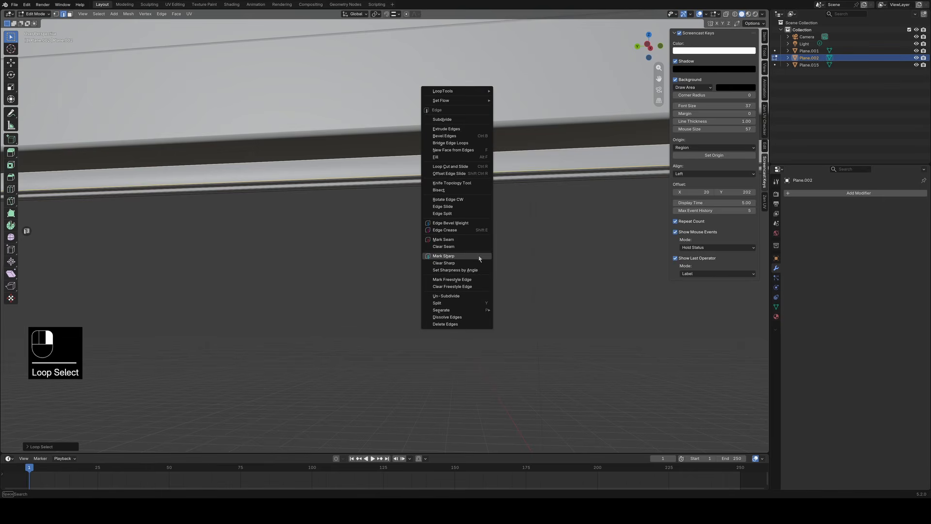
pyautogui.click(480, 259)
pyautogui.moveTo(490, 260); pyautogui.dragTo(371, 295, button='middle')
pyautogui.click(371, 295)
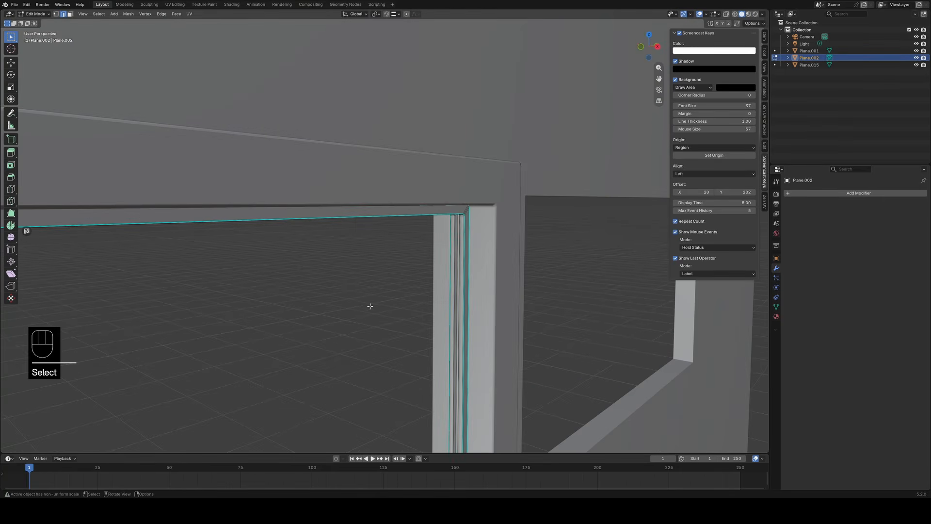
# Add a loop cut along the inner frame's groove floor and slide it to about -0.89, close to one groove edge.
pyautogui.press('Tab')
pyautogui.moveTo(440, 277); pyautogui.dragTo(488, 217, button='middle')
pyautogui.press('Tab')
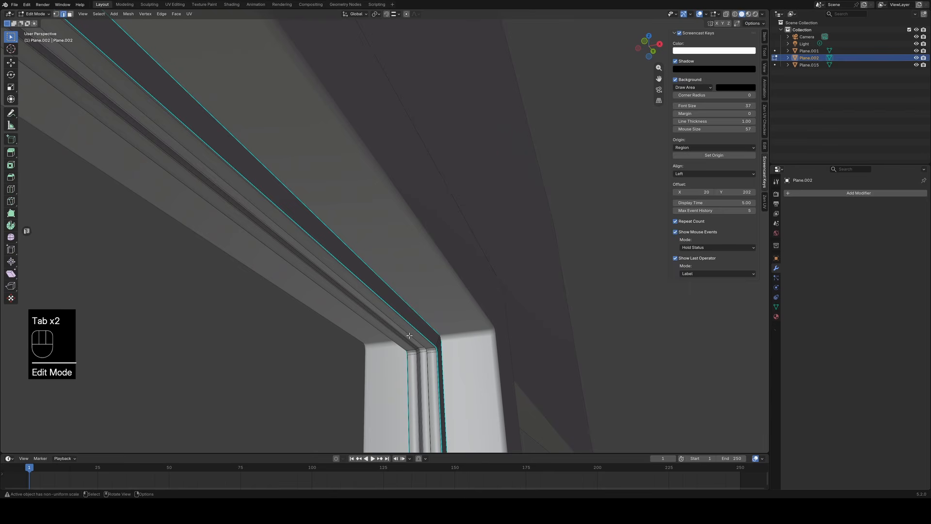
pyautogui.click(410, 335)
pyautogui.press('KP_Decimal')
pyautogui.moveTo(415, 298); pyautogui.dragTo(444, 174, button='middle')
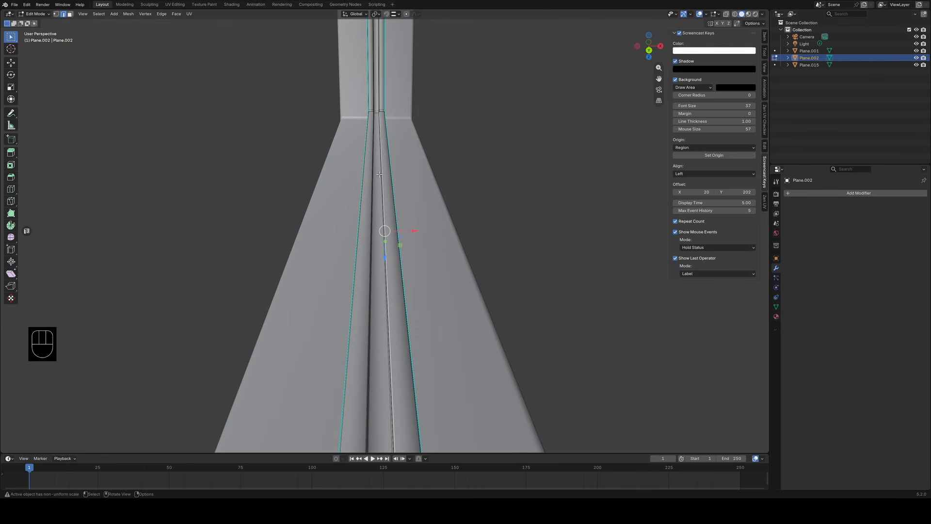
pyautogui.press('ctrl')
pyautogui.hotkey('ctrl', 'r')
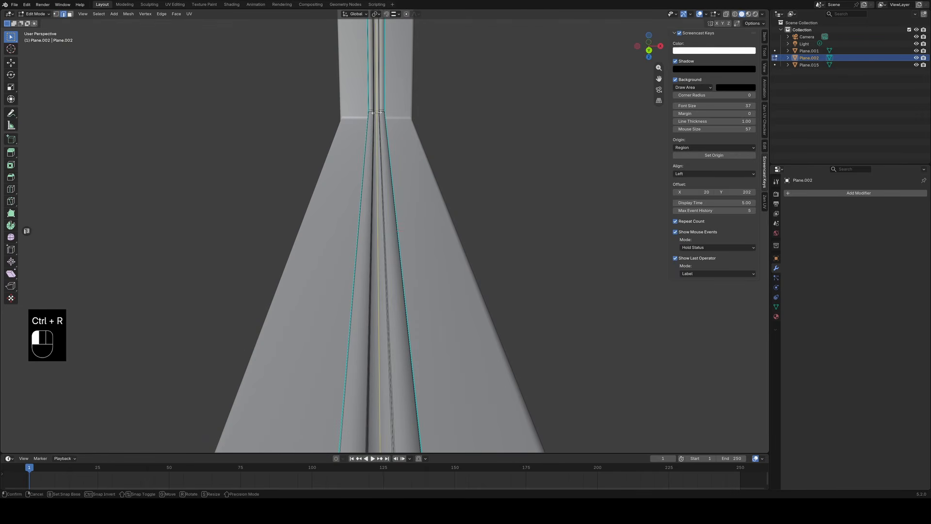
pyautogui.click(377, 113)
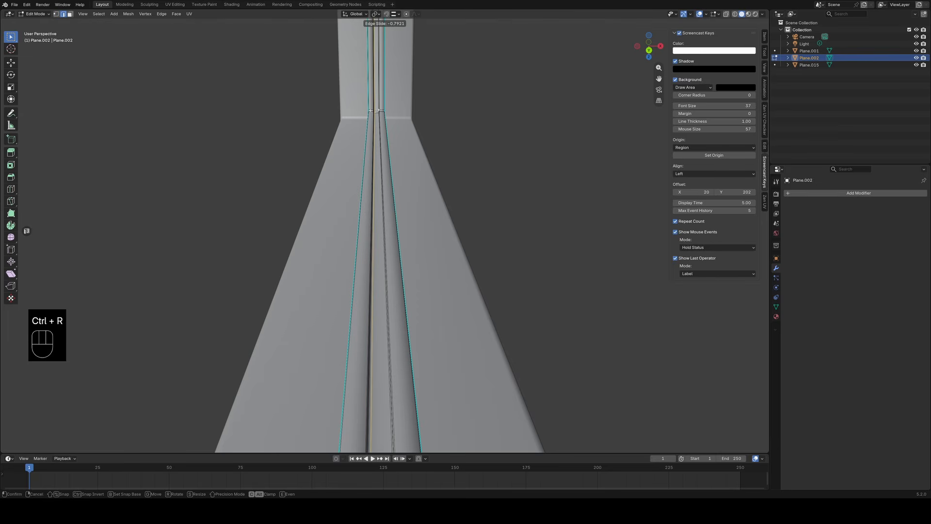
pyautogui.press('shift')
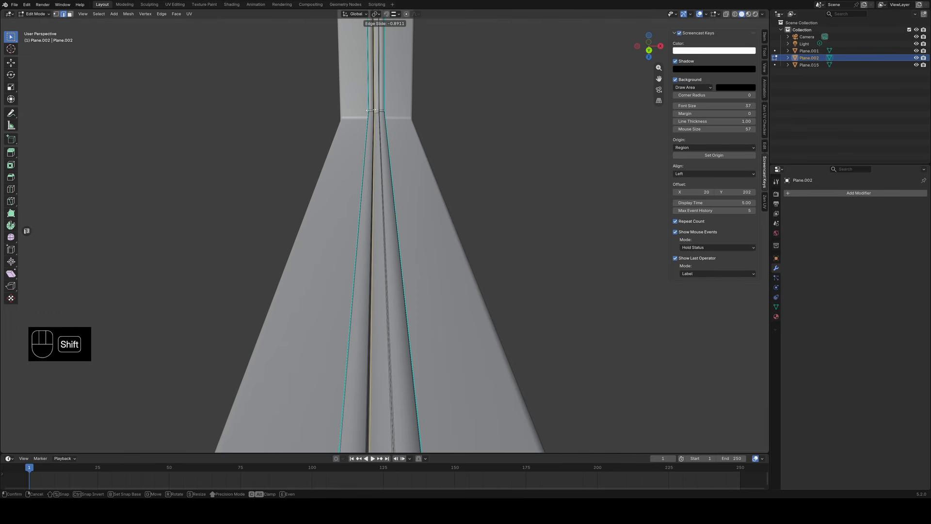
pyautogui.click(371, 111)
# Add a second loop cut along the groove floor and slide it to about 0.88, close to the opposite groove edge.
pyautogui.hotkey('ctrl', 'r')
pyautogui.click(377, 113)
pyautogui.press('shift')
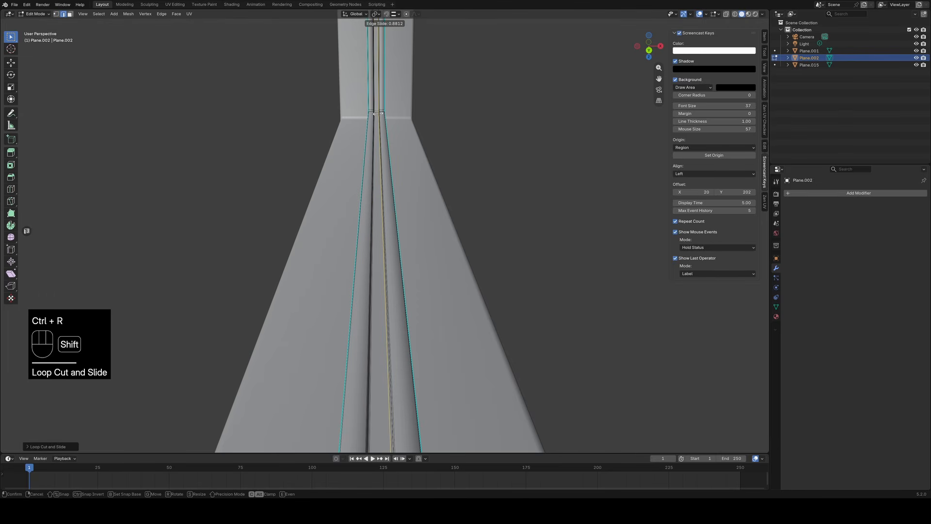
pyautogui.click(377, 113)
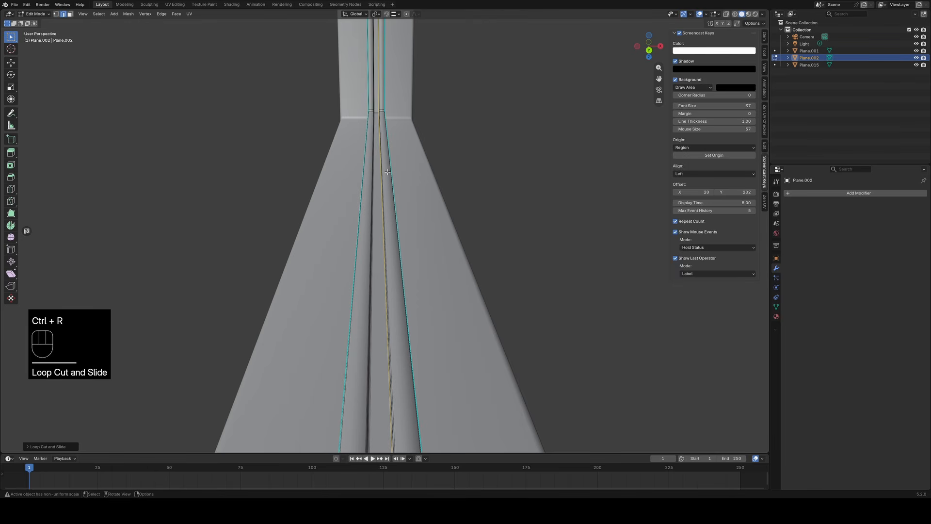
pyautogui.keyDown('alt'); pyautogui.click(372, 205); pyautogui.keyUp('alt')
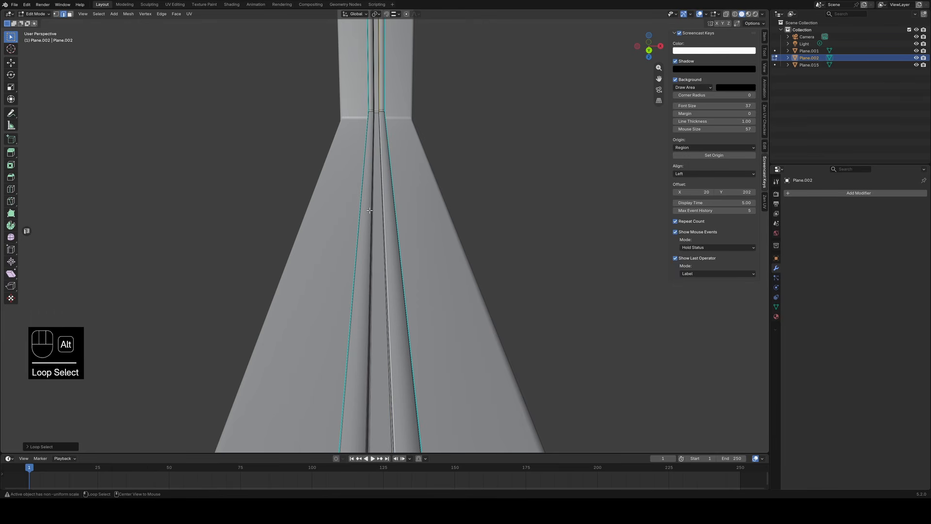
# From the other side of the window, add a supporting loop cut around the inner frame, tight against the groove's edge.
pyautogui.moveTo(370, 210); pyautogui.dragTo(469, 206, button='middle')
pyautogui.keyDown('alt'); pyautogui.keyDown('shift'); pyautogui.click(400, 233); pyautogui.keyUp('shift'); pyautogui.keyUp('alt')
pyautogui.click(446, 191)
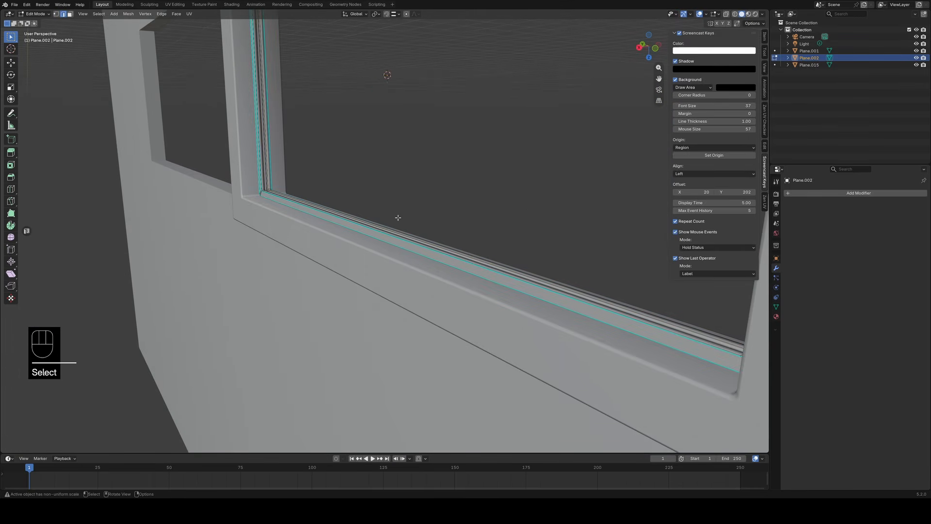
pyautogui.moveTo(398, 217); pyautogui.dragTo(380, 141, button='middle')
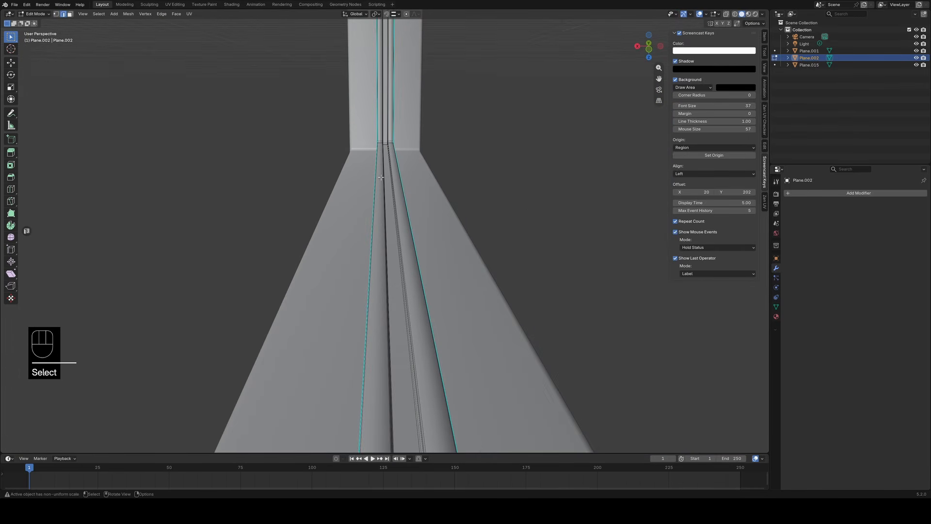
pyautogui.hotkey('ctrl', 'r')
pyautogui.keyDown('shift'); pyautogui.click(383, 141); pyautogui.keyUp('shift')
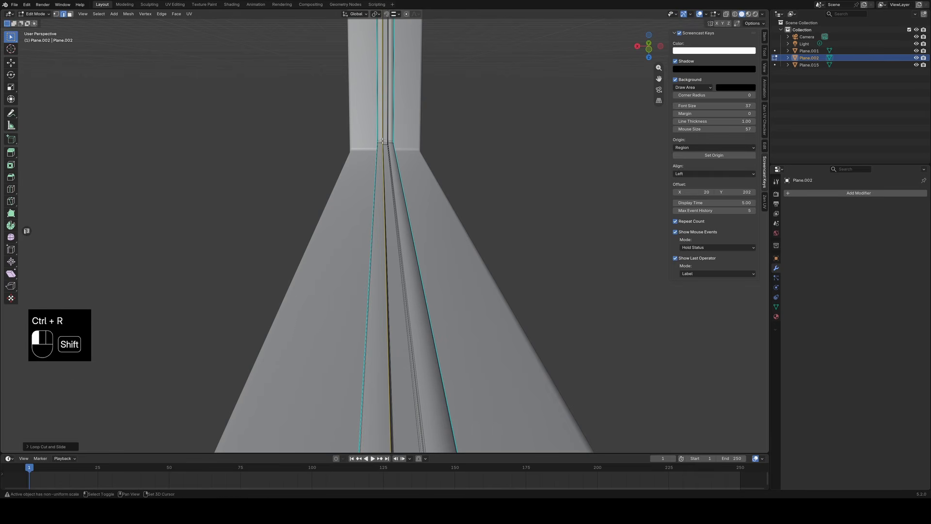
# Add two supporting loop cuts on the strips flanking the inner frame's groove, sliding each tight against the outer sharp edge.
pyautogui.hotkey('ctrl', 'r')
pyautogui.click(382, 141)
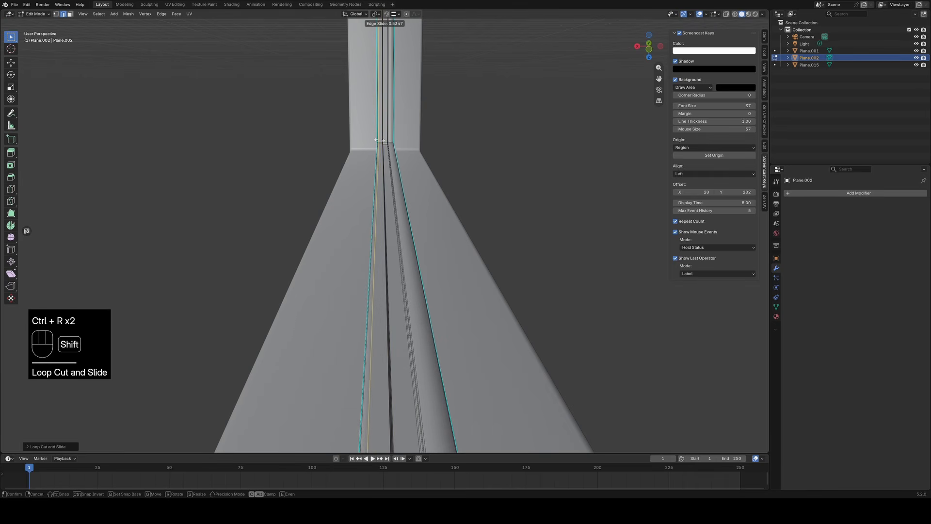
pyautogui.click(381, 140)
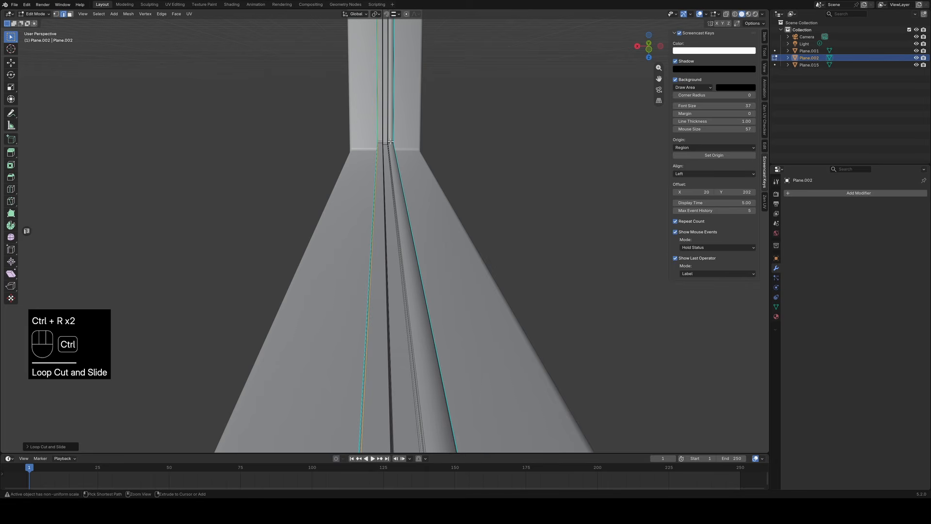
pyautogui.hotkey('ctrl', 'r')
pyautogui.keyDown('shift'); pyautogui.click(391, 142); pyautogui.keyUp('shift')
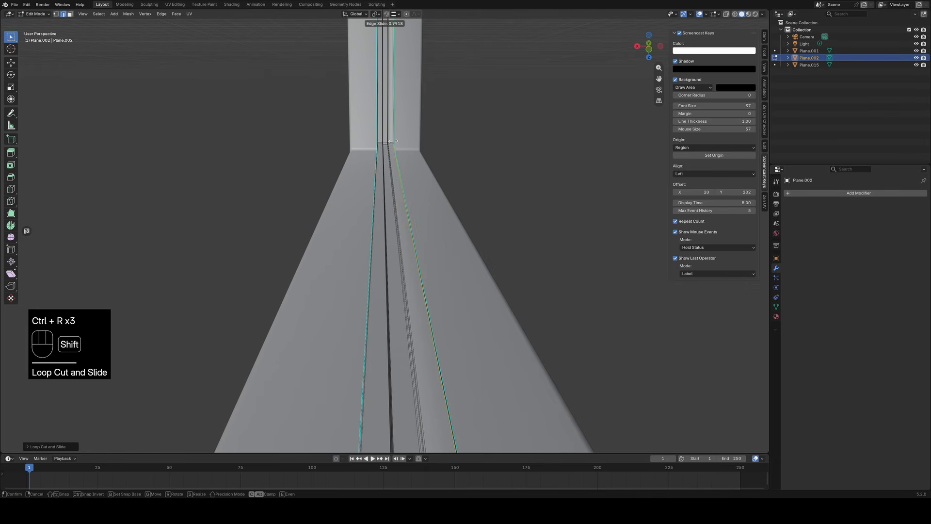
pyautogui.click(391, 141)
# Add another loop cut beside the inner frame's groove, slide it close to the groove edge, and leave Edit Mode.
pyautogui.hotkey('ctrl', 'r')
pyautogui.keyDown('shift'); pyautogui.click(389, 142); pyautogui.keyUp('shift')
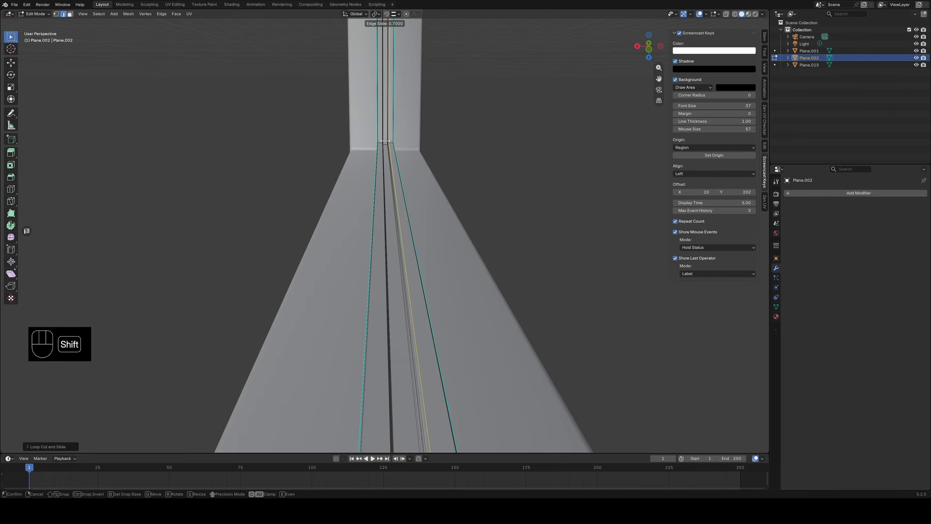
pyautogui.keyDown('shift'); pyautogui.click(384, 142); pyautogui.keyUp('shift')
pyautogui.click(474, 285)
pyautogui.moveTo(474, 285); pyautogui.dragTo(557, 271, button='middle')
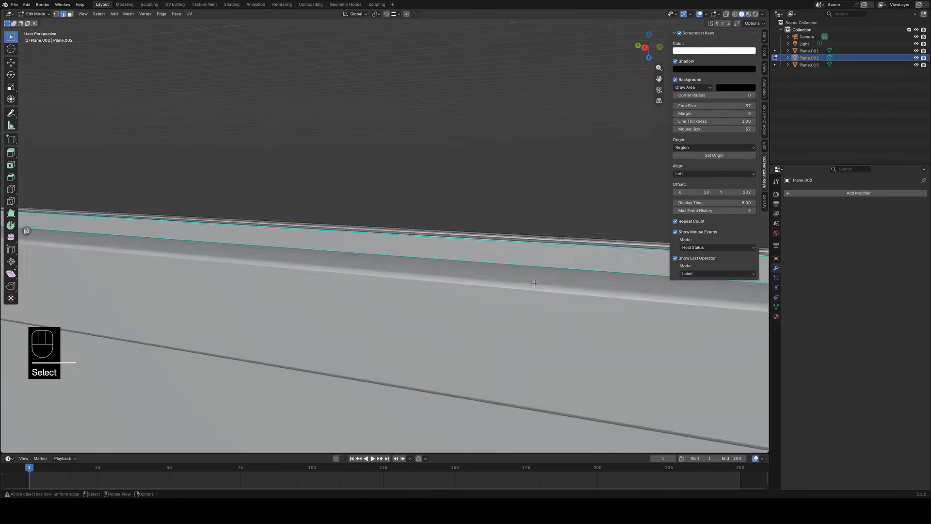
pyautogui.press('Tab')
# Examine the window frame in the wall from several angles, ending on a front view of its opening.
pyautogui.scroll(-3, 454, 271)
pyautogui.moveTo(455, 270); pyautogui.dragTo(528, 263, button='middle')
pyautogui.scroll(-4, 528, 263)
pyautogui.moveTo(519, 302); pyautogui.dragTo(526, 247, button='middle')
pyautogui.press('KP_1')
pyautogui.click(369, 297)
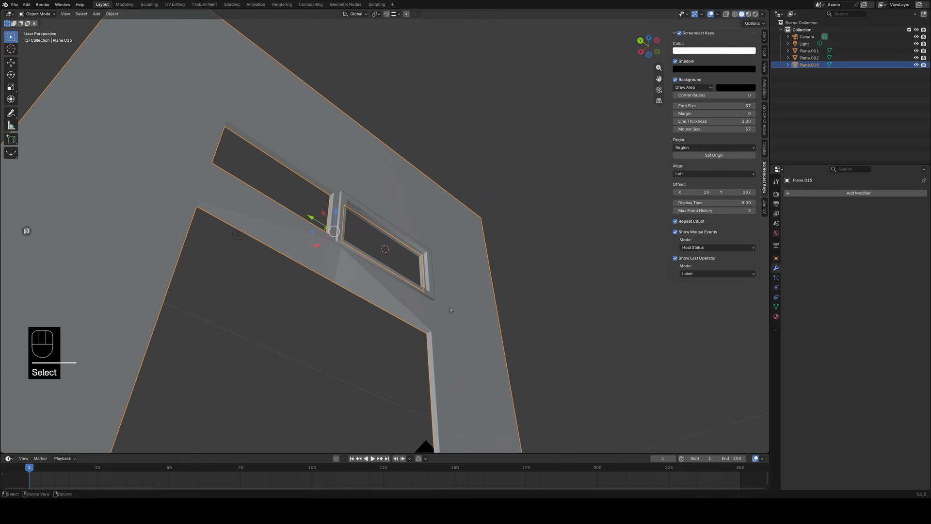
pyautogui.moveTo(450, 311); pyautogui.dragTo(465, 278, button='middle')
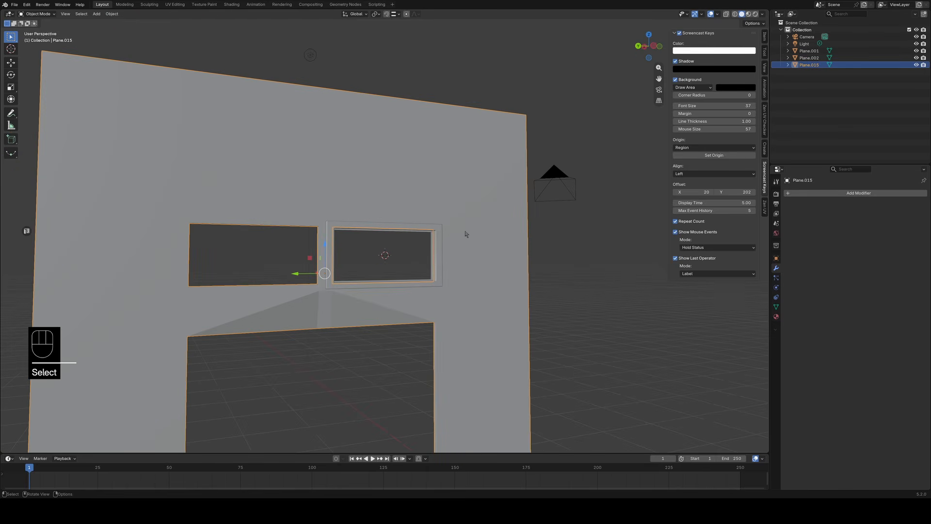
pyautogui.moveTo(466, 234); pyautogui.dragTo(373, 298, button='middle')
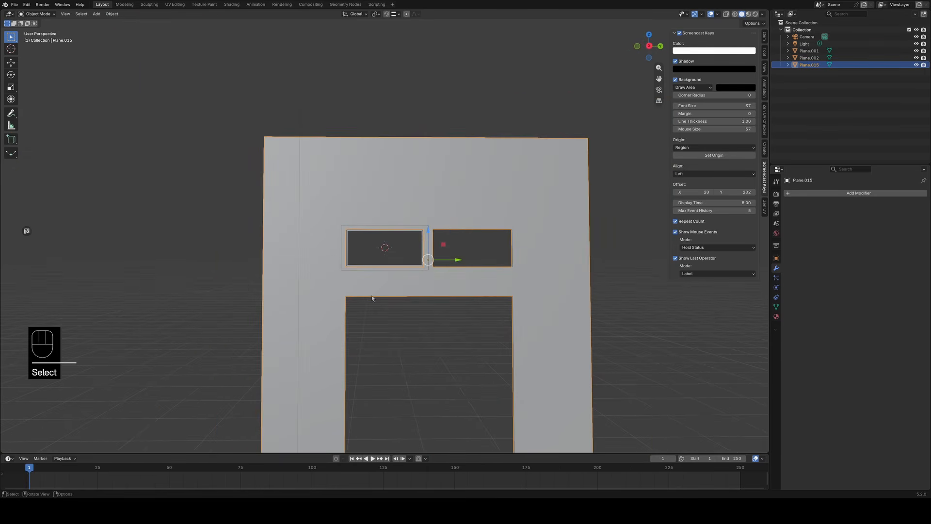
pyautogui.scroll(4, 392, 332)
pyautogui.click(400, 347)
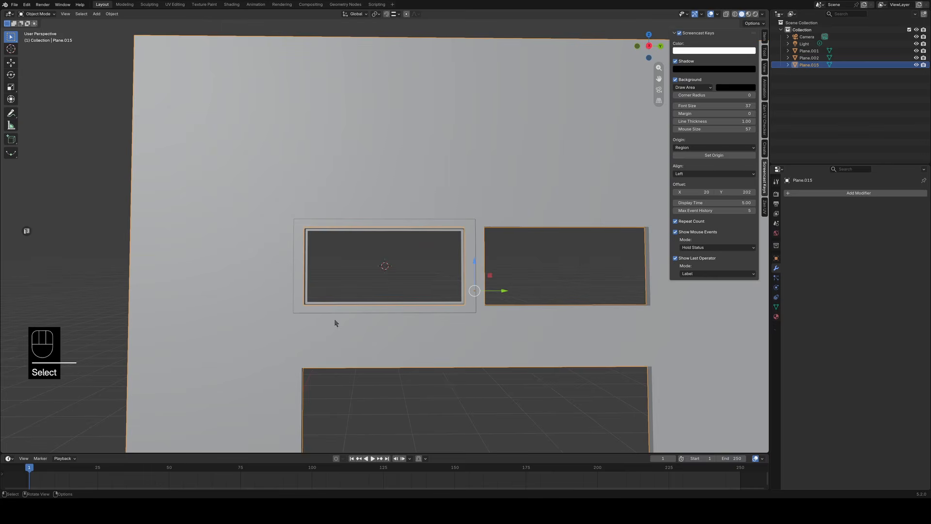
pyautogui.scroll(2, 381, 371)
# Select the outer window frame and the inner frame and join them into one object.
pyautogui.click(400, 231)
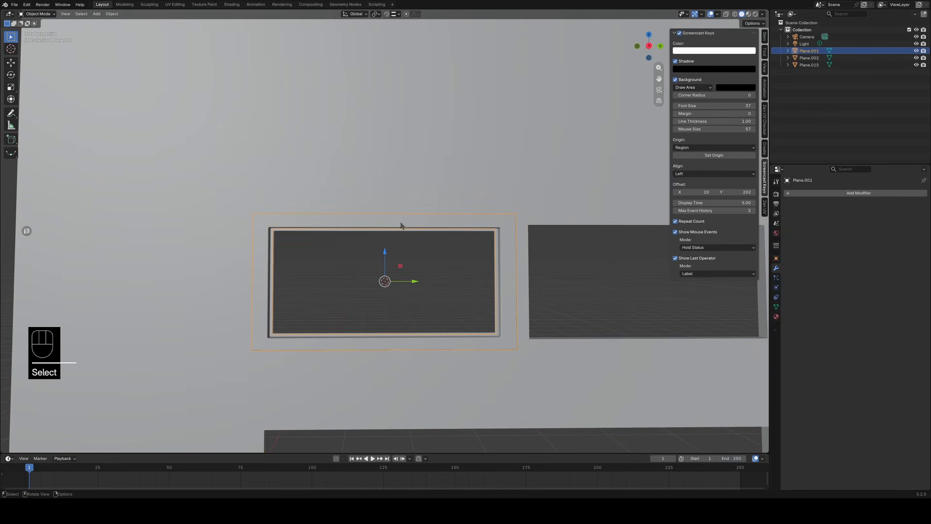
pyautogui.keyDown('shift'); pyautogui.click(388, 233); pyautogui.keyUp('shift')
pyautogui.click(390, 225)
pyautogui.click(394, 230)
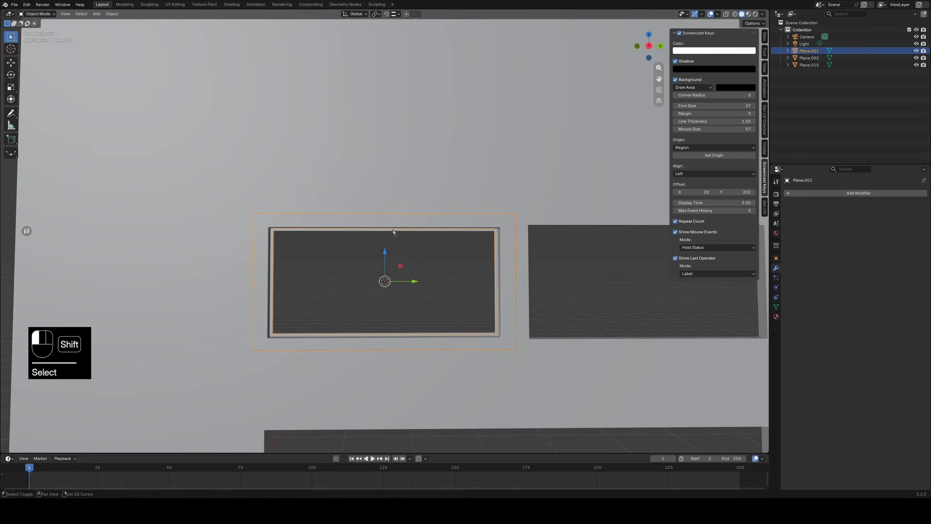
pyautogui.keyDown('shift'); pyautogui.click(441, 289); pyautogui.keyUp('shift')
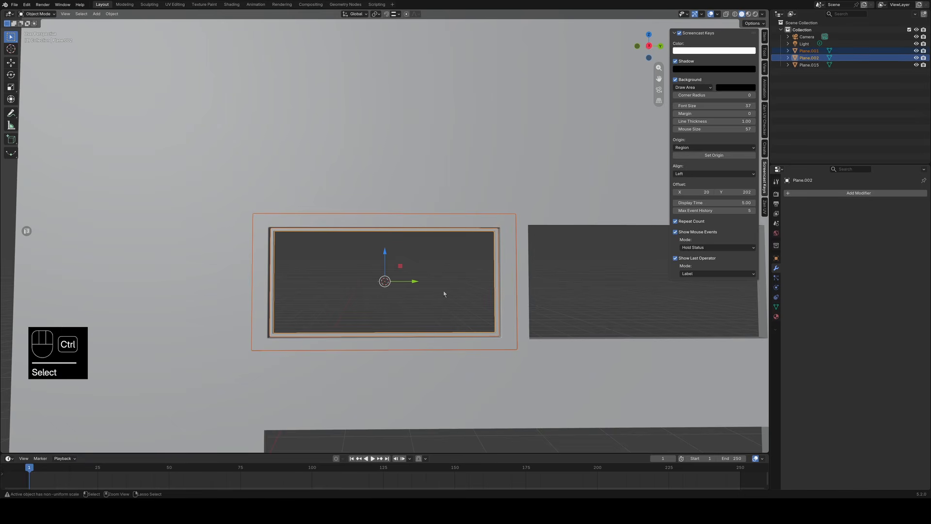
pyautogui.hotkey('ctrl', 'j')
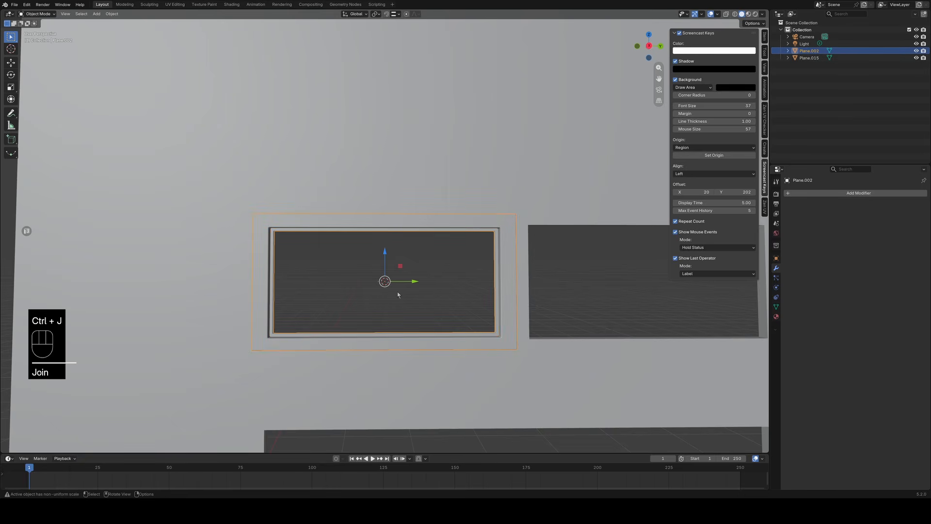
# Add a plane mesh at the window's centre and rotate it 90° about the Y axis.
pyautogui.scroll(4, 398, 294)
pyautogui.keyDown('shift'); pyautogui.moveTo(389, 302); pyautogui.dragTo(410, 264, button='middle'); pyautogui.keyUp('shift')
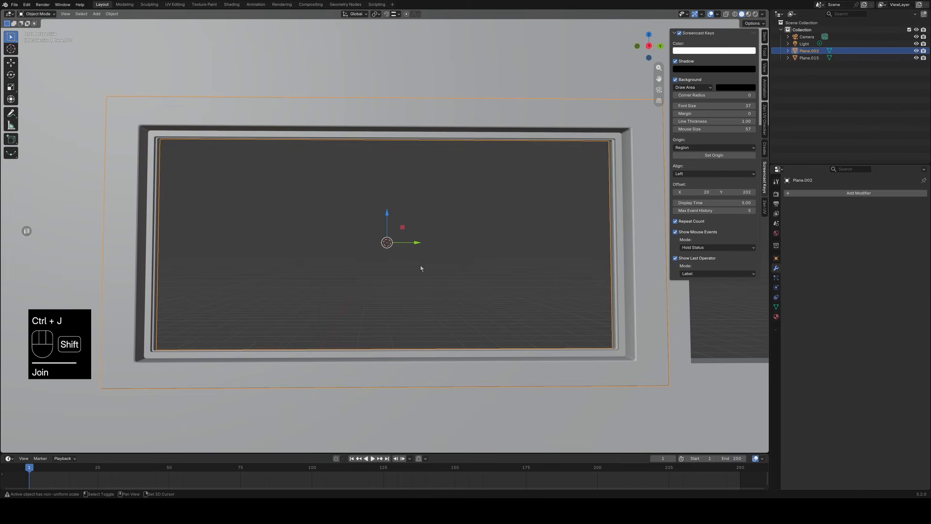
pyautogui.hotkey('shift', 'a')
pyautogui.moveTo(423, 274)
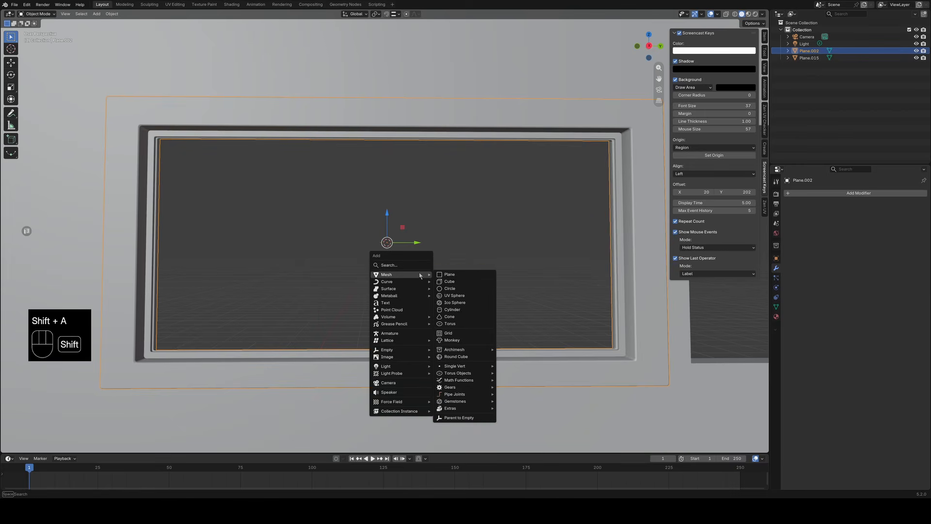
pyautogui.click(461, 277)
pyautogui.scroll(-3, 461, 278)
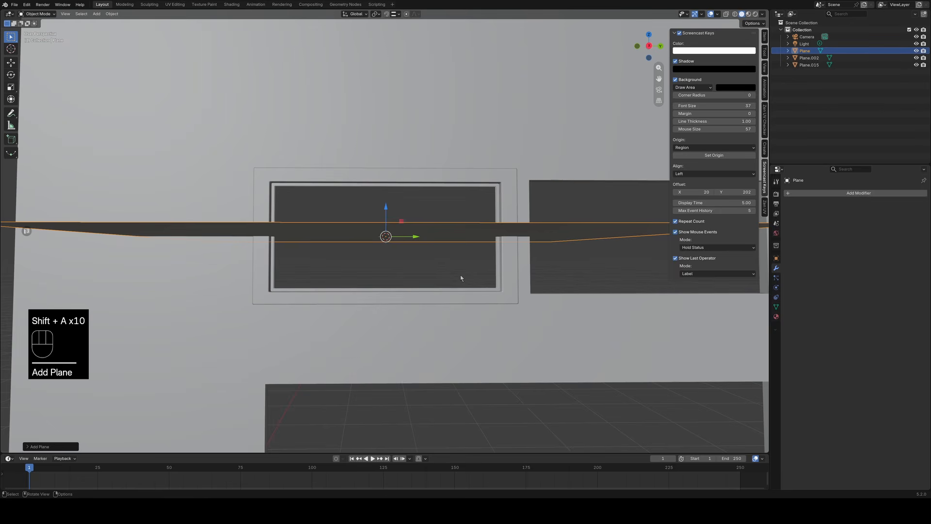
pyautogui.press('r')
pyautogui.press('y')
pyautogui.press('KP_9')
pyautogui.press('KP_0')
pyautogui.press('KP_Enter')
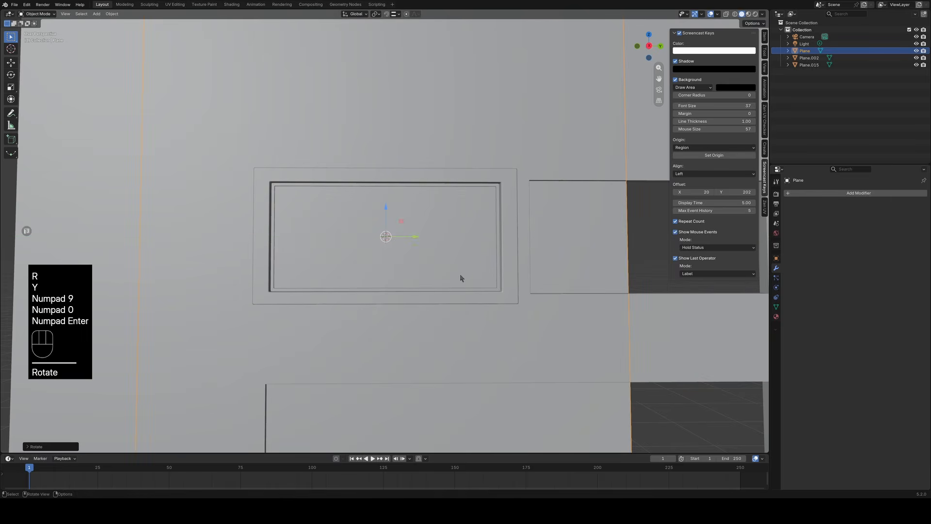
# Scale the plane down to the inner frame's height, and move its two side edges outward to fill the frame's width.
pyautogui.press('s')
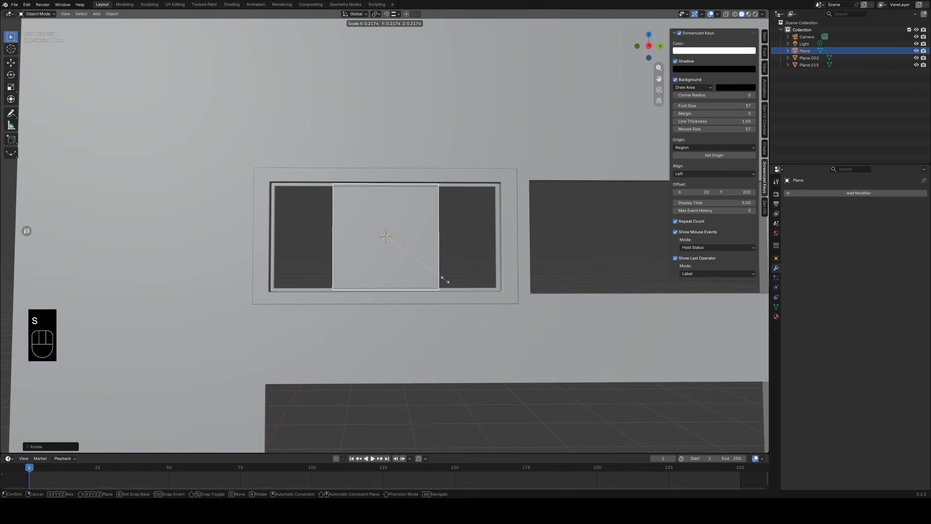
pyautogui.click(440, 283)
pyautogui.press('Tab')
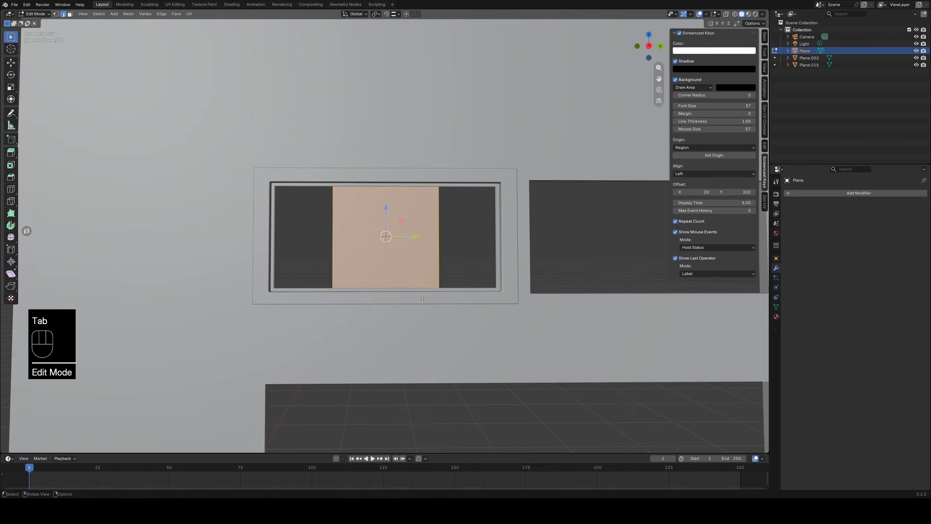
pyautogui.click(440, 237)
pyautogui.moveTo(466, 237); pyautogui.dragTo(301, 235)
pyautogui.press('Tab')
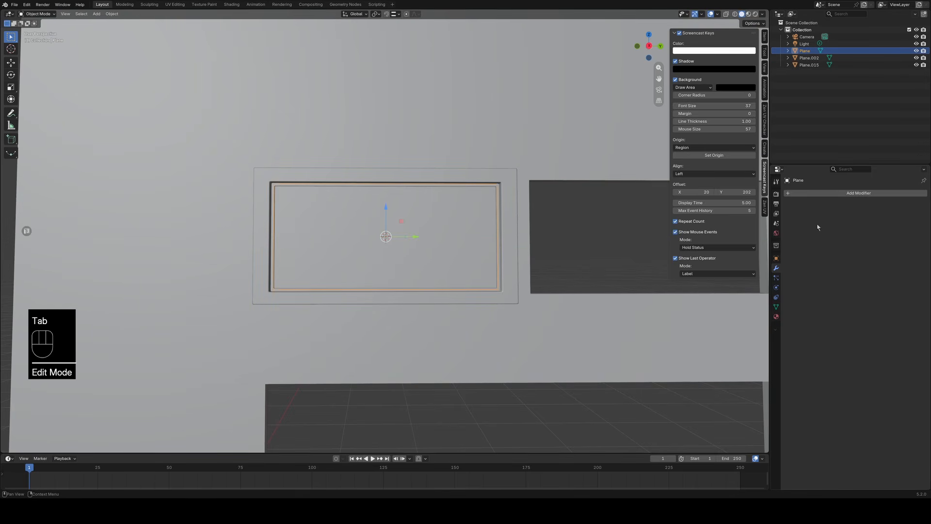
# Add a Solidify modifier to the glass pane, isolate the pane in local view, and set the thickness to 0.02 m.
pyautogui.click(800, 193)
pyautogui.moveTo(800, 195)
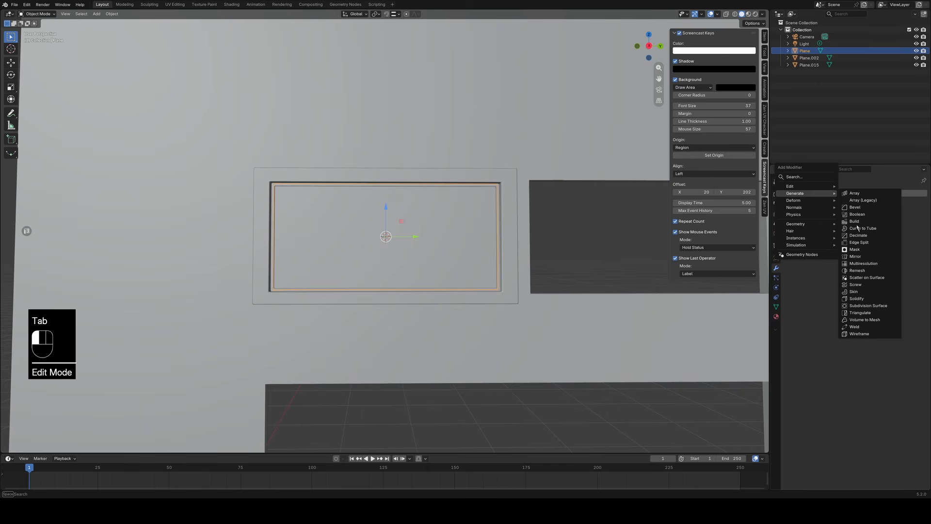
pyautogui.click(857, 298)
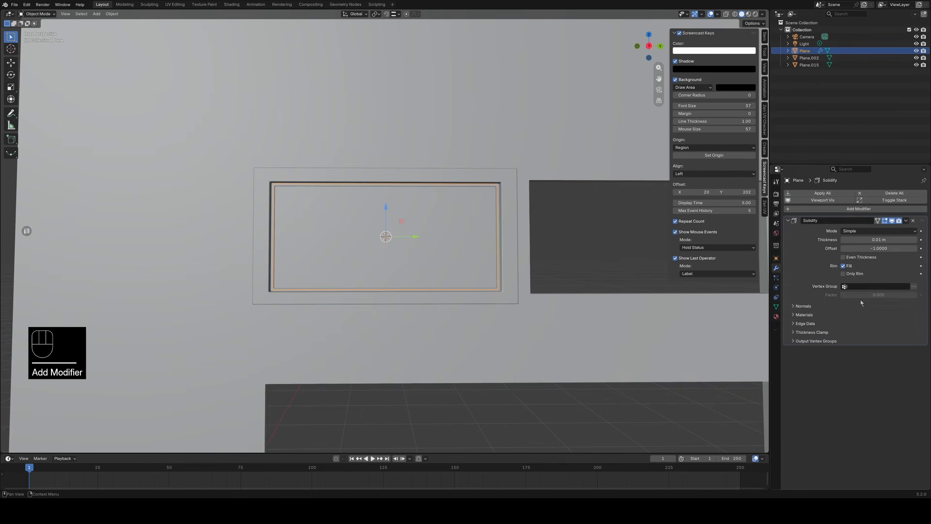
pyautogui.moveTo(543, 243); pyautogui.dragTo(417, 283, button='middle')
pyautogui.press('KP_Divide')
pyautogui.click(901, 237)
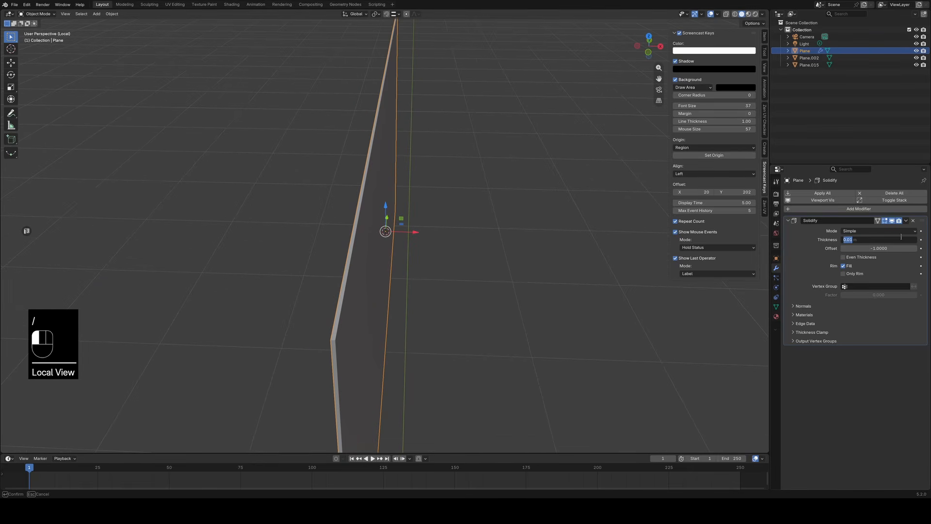
pyautogui.write('0')
pyautogui.press('Return')
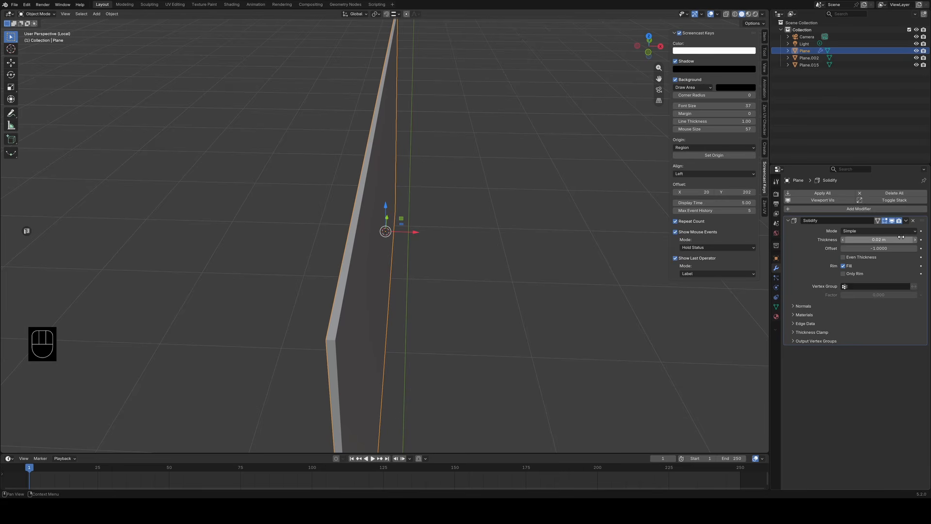
# Set the pane's Solidify thickness to 0.015 m, return to the full scene, and apply the modifier.
pyautogui.click(901, 237)
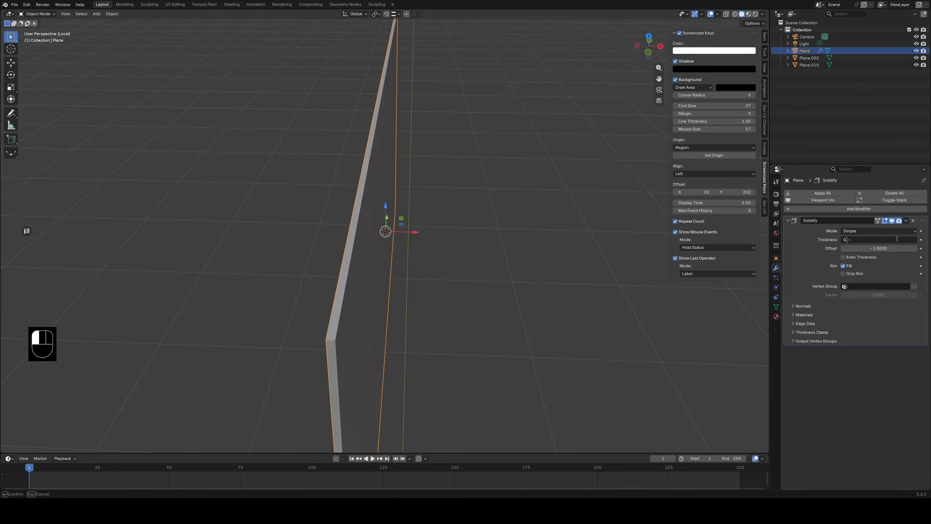
pyautogui.write('0.015')
pyautogui.press('Return')
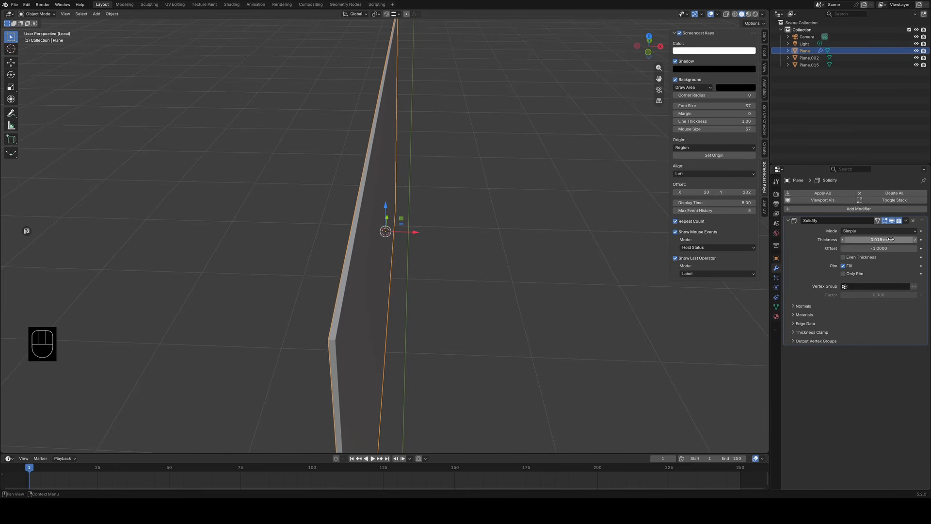
pyautogui.click(544, 301)
pyautogui.press('/')
pyautogui.moveTo(535, 286); pyautogui.dragTo(577, 277, button='middle')
pyautogui.moveTo(413, 259); pyautogui.dragTo(533, 262, button='middle')
pyautogui.click(908, 224)
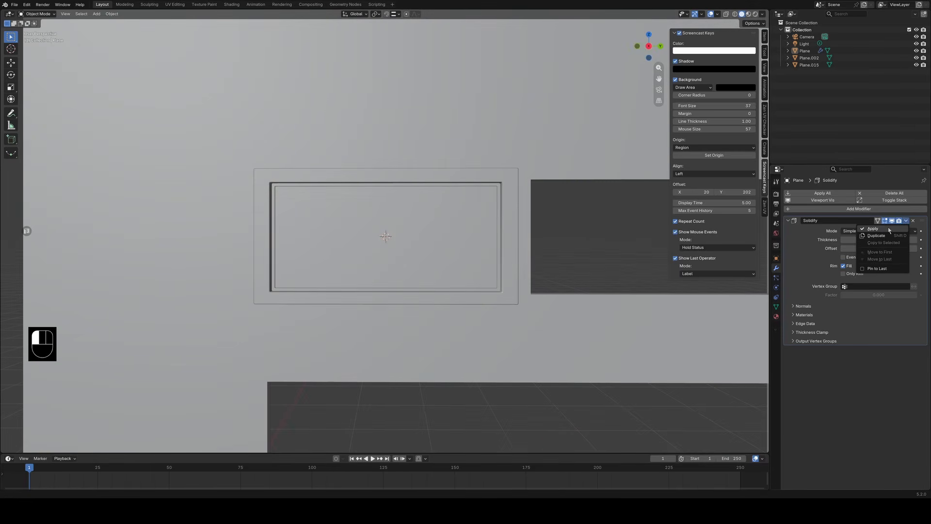
pyautogui.click(877, 229)
# Join the glass pane with the window frame into one object.
pyautogui.scroll(-1, 554, 271)
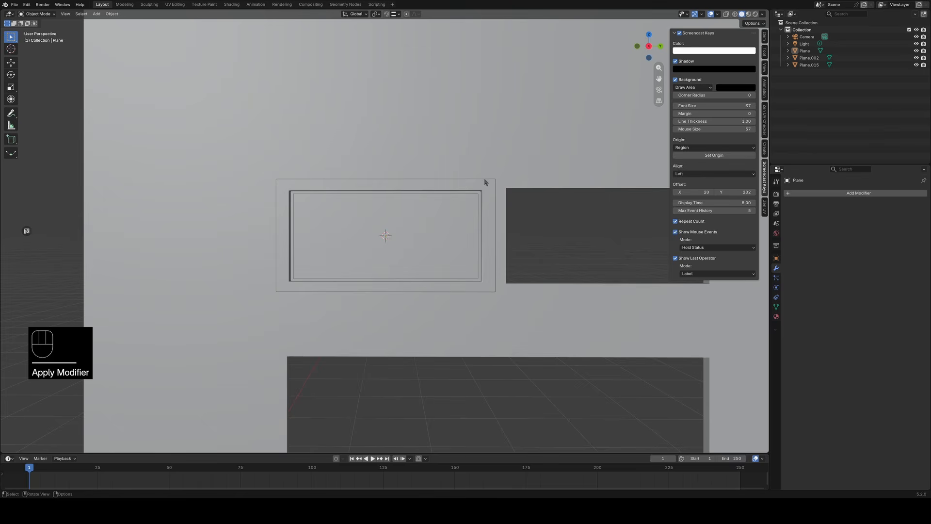
pyautogui.click(475, 201)
pyautogui.keyDown('ctrl'); pyautogui.click(490, 190); pyautogui.keyUp('ctrl')
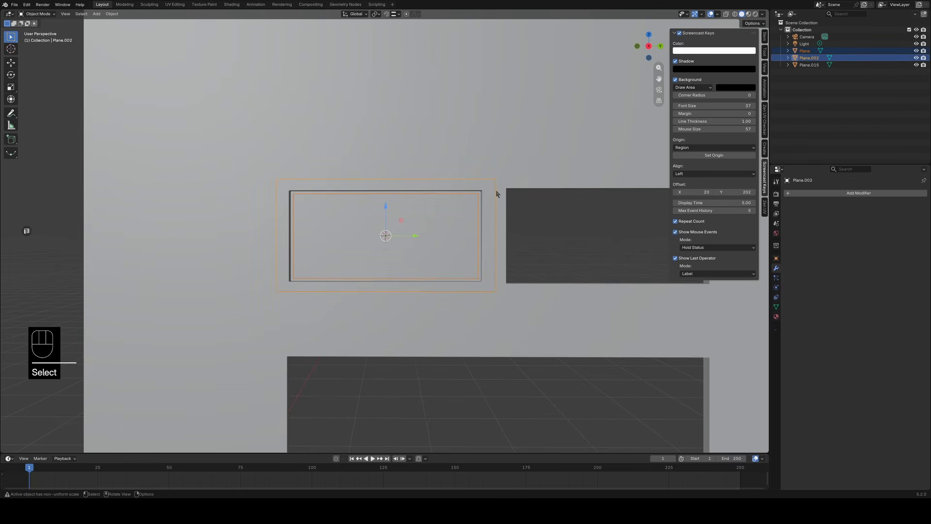
pyautogui.hotkey('ctrl', 'j')
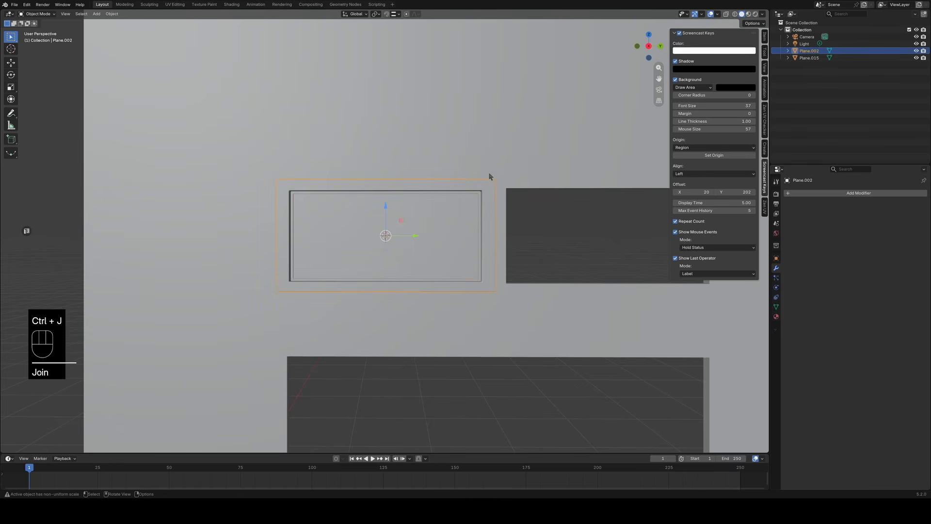
# Duplicate the joined window object in place.
pyautogui.scroll(-1, 502, 208)
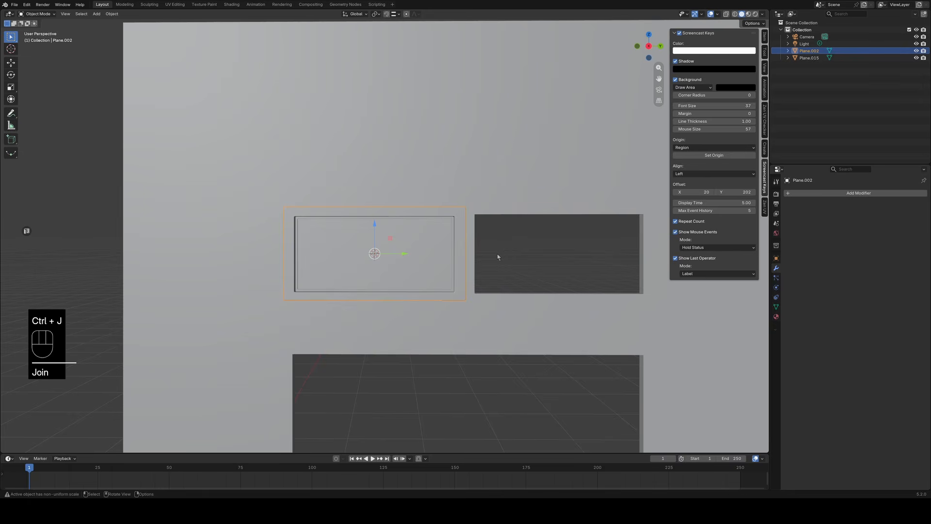
pyautogui.hotkey('shift', 'd')
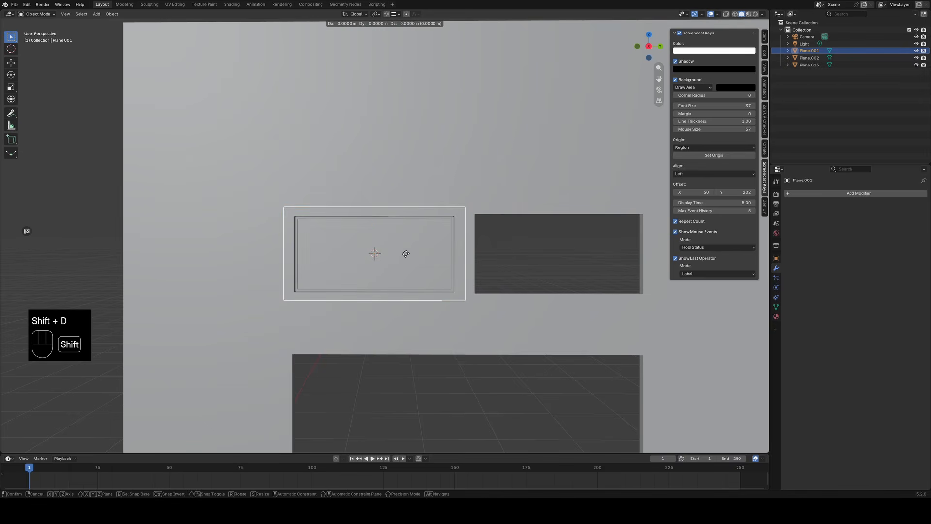
pyautogui.press('x')
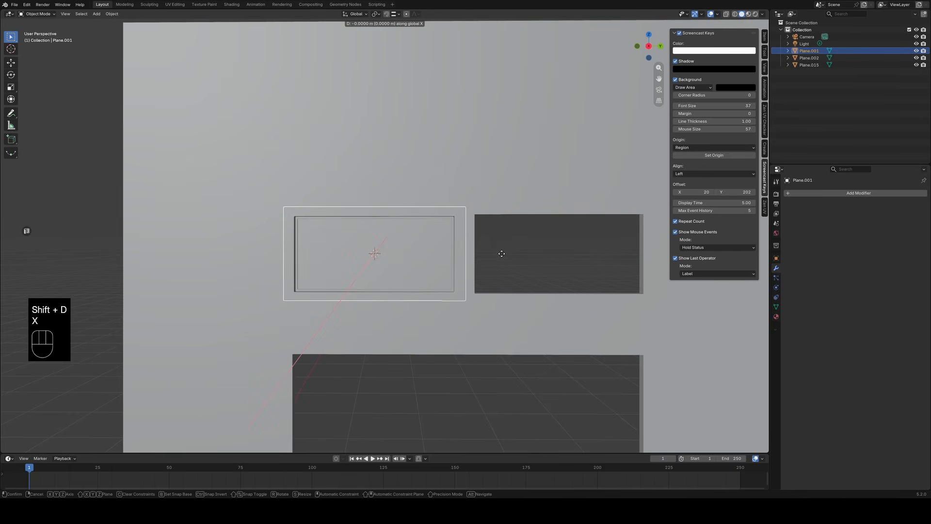
pyautogui.click(401, 255)
# Try to join the wall with the window object in the first opening.
pyautogui.click(456, 219)
pyautogui.scroll(2, 452, 258)
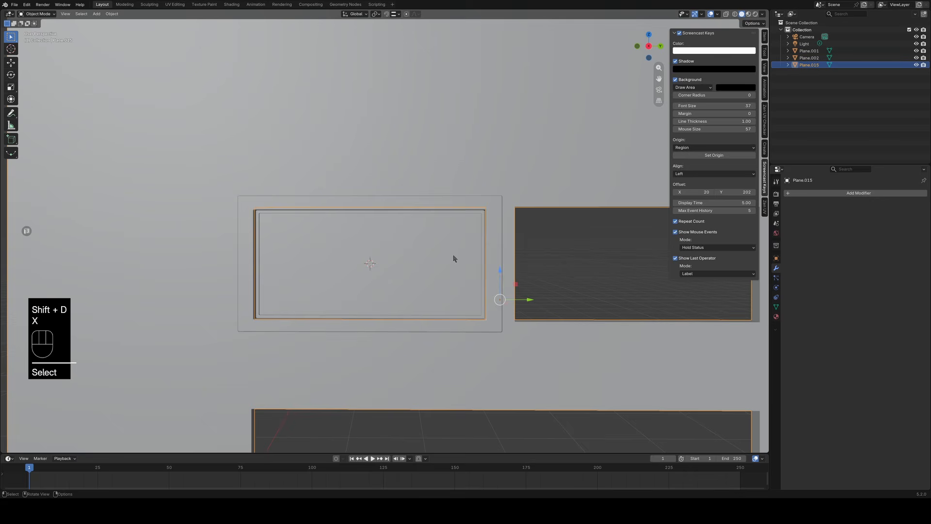
pyautogui.keyDown('shift'); pyautogui.click(500, 209); pyautogui.keyUp('shift')
pyautogui.keyDown('shift'); pyautogui.click(474, 225); pyautogui.keyUp('shift')
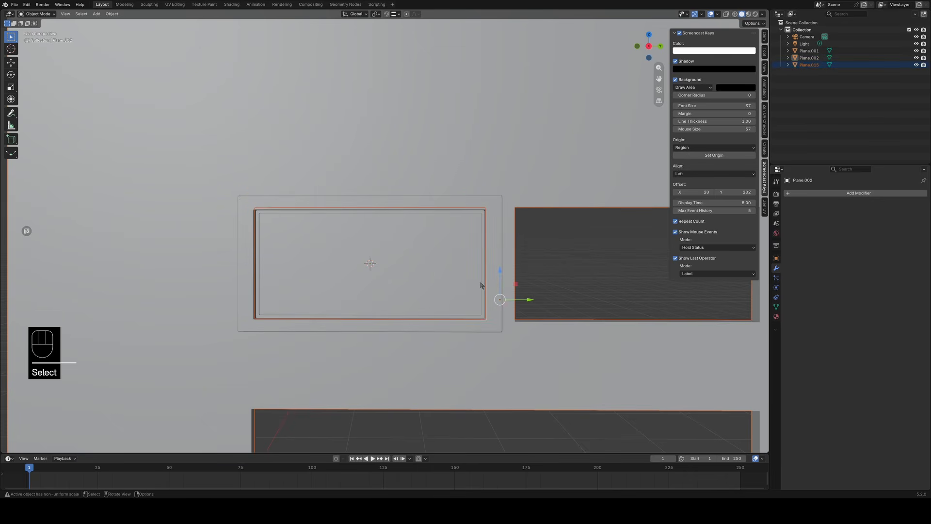
pyautogui.hotkey('ctrl', 'j')
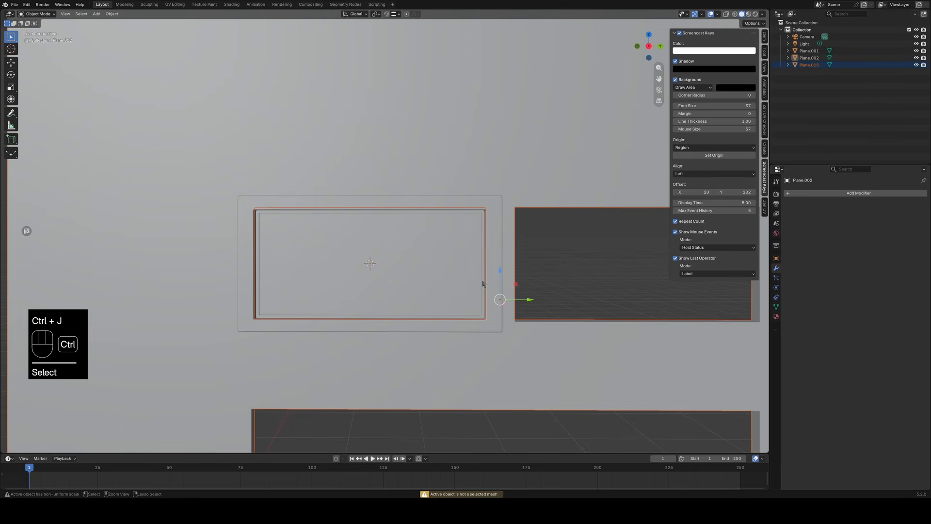
# Duplicate the window object and place the copy about 1.06 m along the global Y axis, over the other opening.
pyautogui.click(531, 198)
pyautogui.click(479, 200)
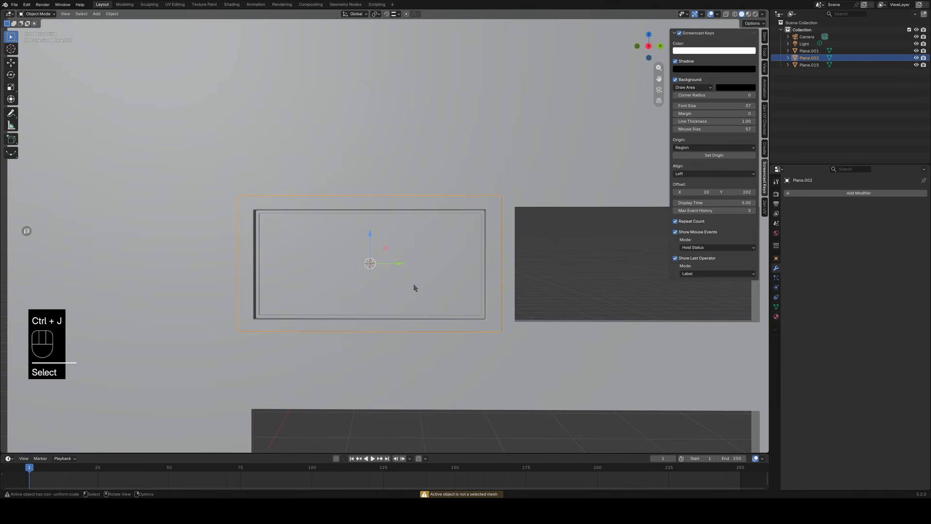
pyautogui.keyDown('shift'); pyautogui.click(421, 251); pyautogui.keyUp('shift')
pyautogui.click(465, 201)
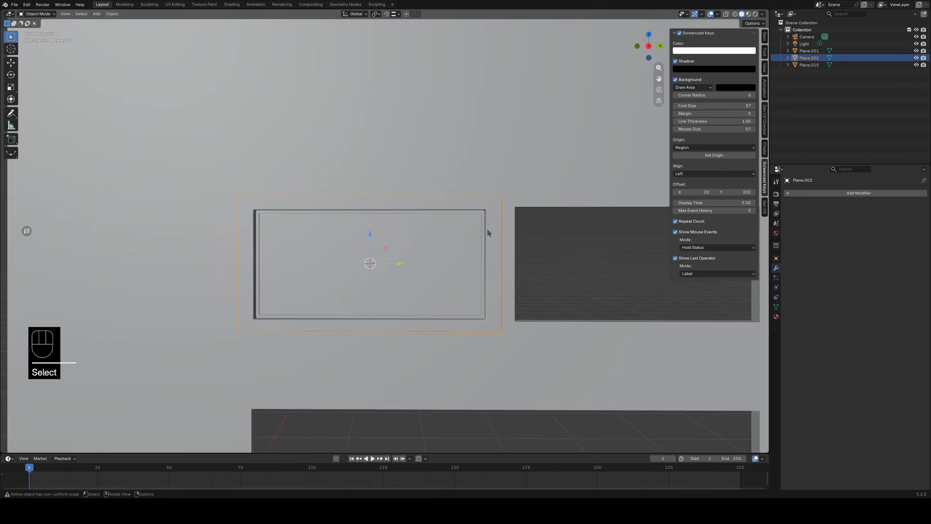
pyautogui.hotkey('shift', 'd')
pyautogui.press('x')
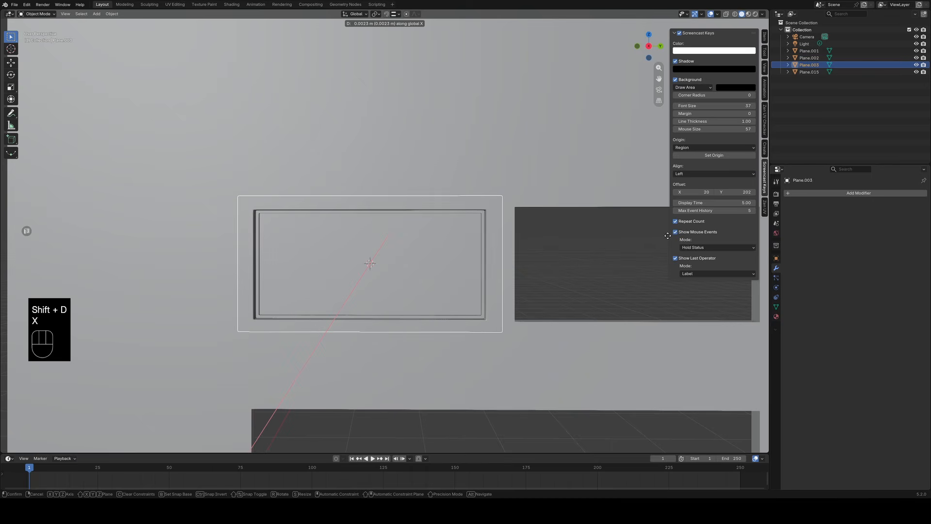
pyautogui.press('y')
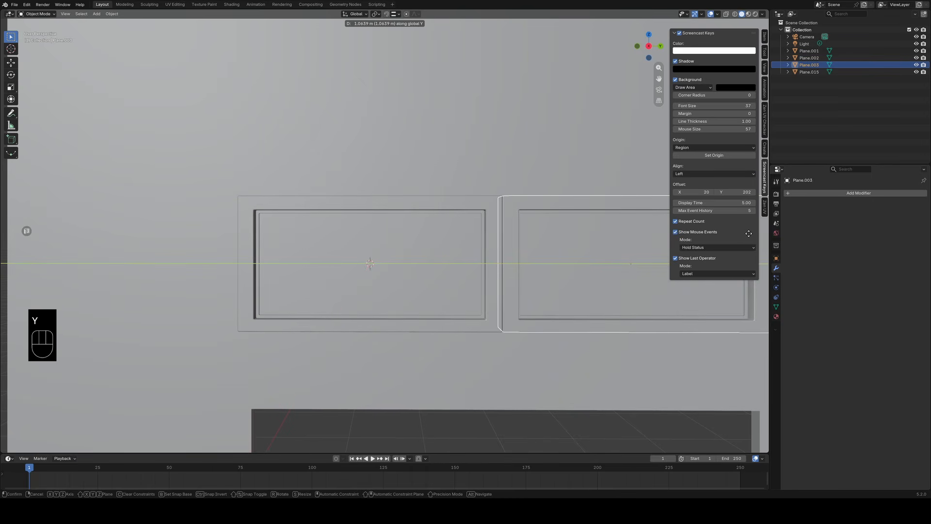
pyautogui.click(749, 234)
# Slide the duplicated window along the Y axis until its outer frame meets the first window's frame.
pyautogui.keyDown('shift'); pyautogui.moveTo(610, 285); pyautogui.dragTo(492, 301, button='middle'); pyautogui.keyUp('shift')
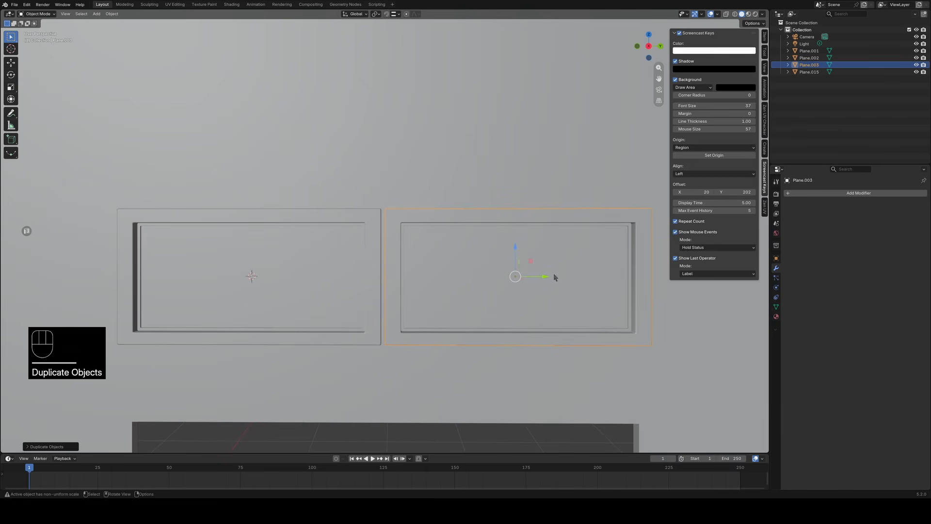
pyautogui.moveTo(551, 279); pyautogui.dragTo(383, 261)
pyautogui.click(441, 304)
pyautogui.scroll(-1, 441, 303)
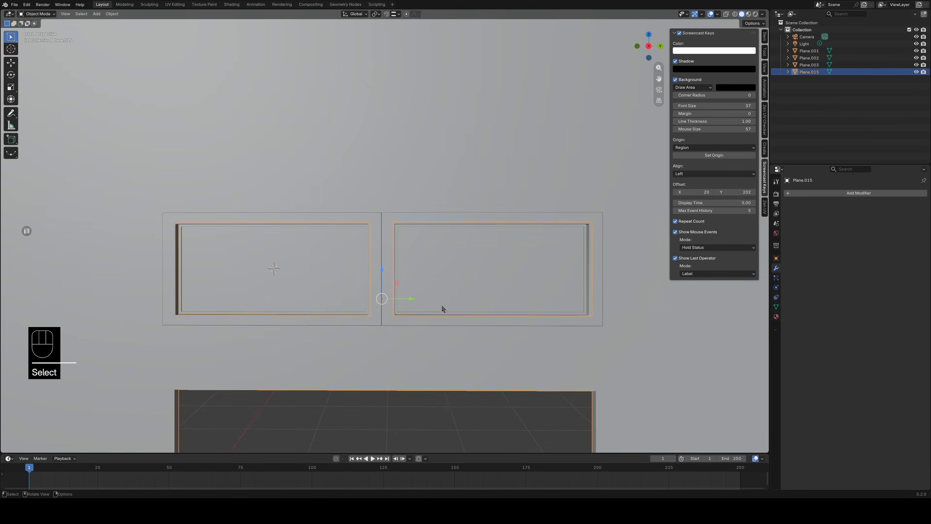
pyautogui.scroll(-4, 645, 373)
pyautogui.click(675, 357)
pyautogui.moveTo(557, 311)
pyautogui.mouseDown(button='middle')
pyautogui.moveTo(571, 298)
pyautogui.moveTo(561, 301)
pyautogui.mouseUp(button='middle')
pyautogui.scroll(4, 495, 314)
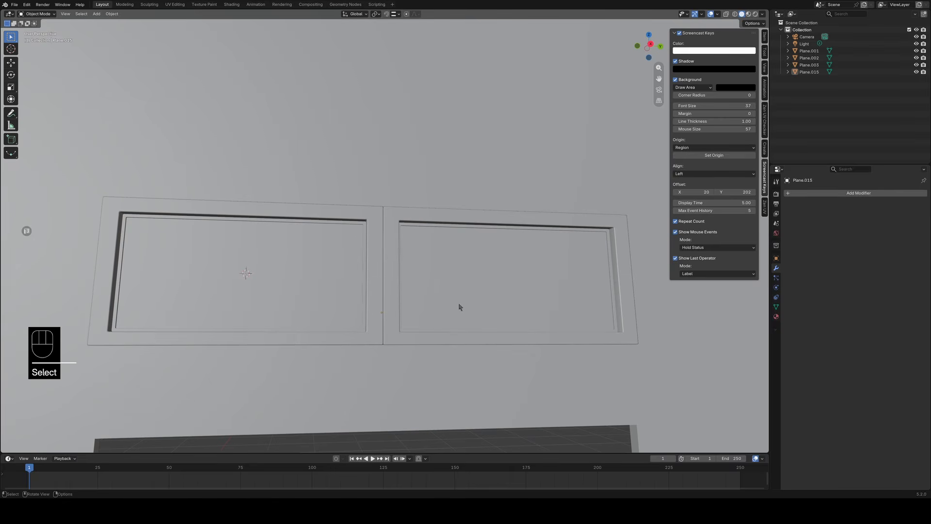
# Join the two adjacent windows into one object.
pyautogui.click(421, 217)
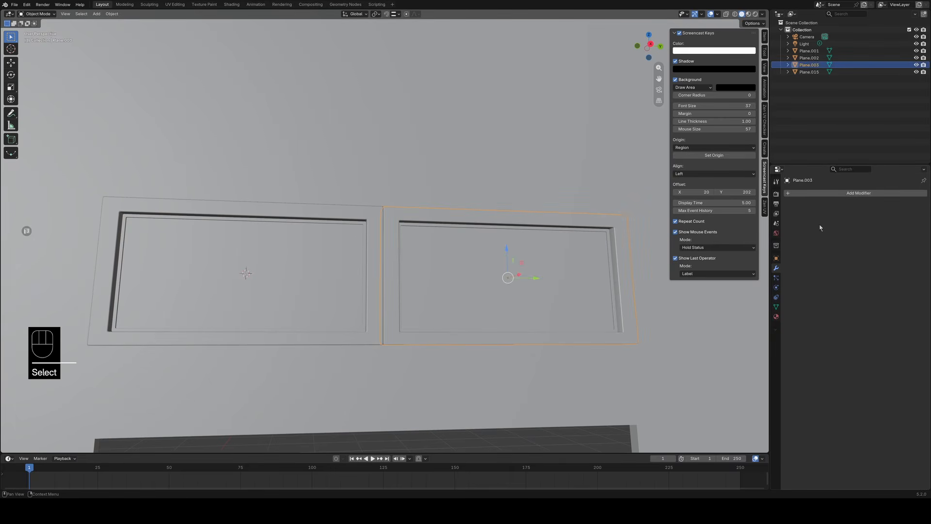
pyautogui.click(777, 316)
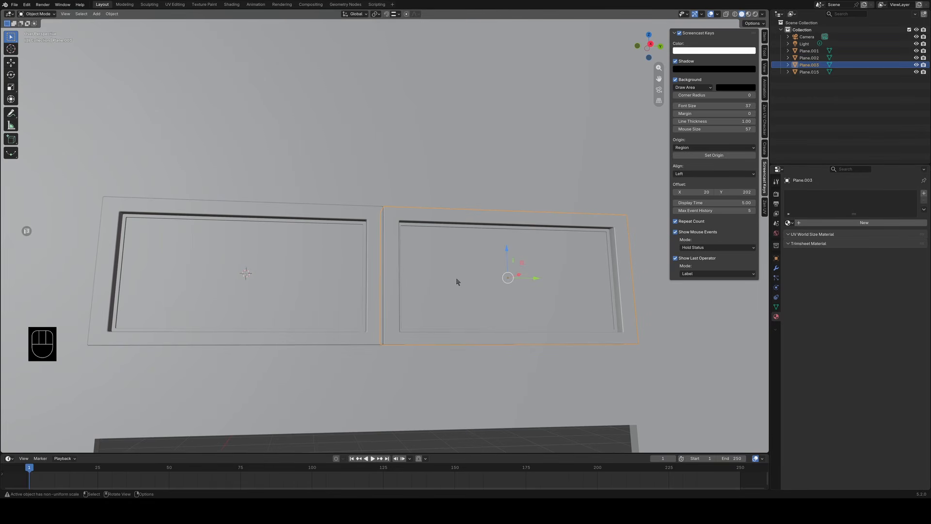
pyautogui.moveTo(457, 281); pyautogui.dragTo(449, 298, button='middle')
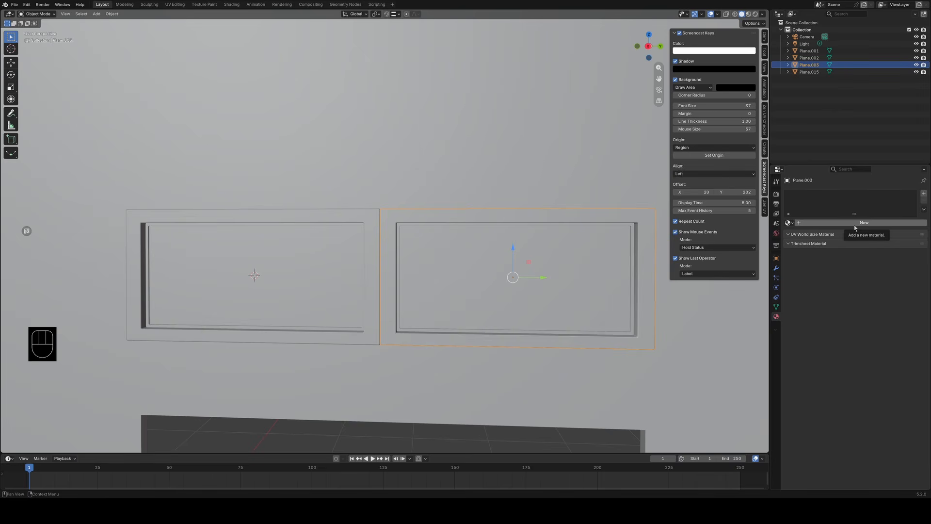
pyautogui.keyDown('shift'); pyautogui.click(366, 214); pyautogui.keyUp('shift')
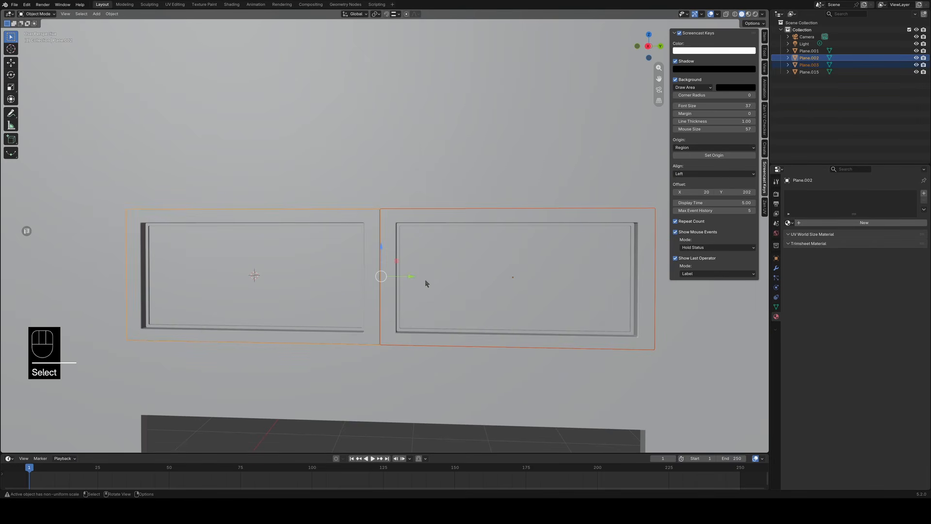
pyautogui.hotkey('ctrl', 'j')
pyautogui.click(499, 224)
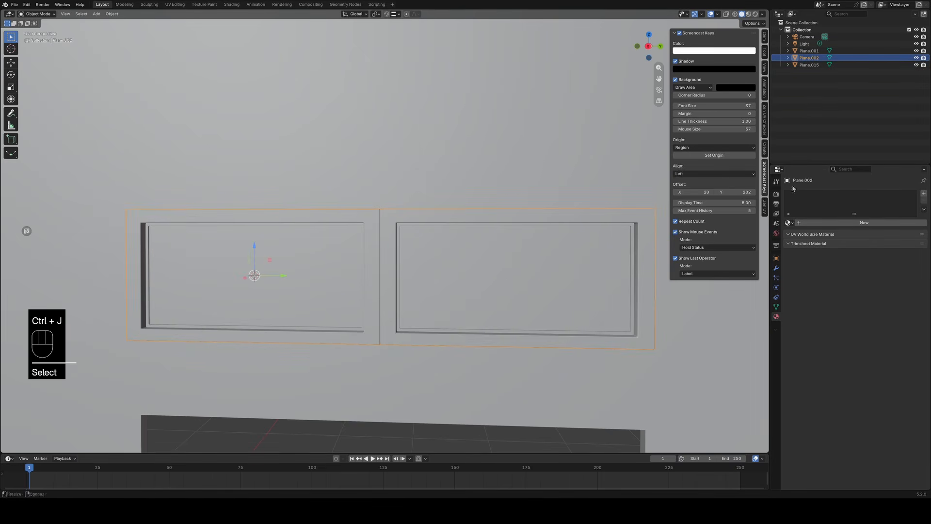
# Create a new material on the joined window object and name it wood.
pyautogui.click(873, 222)
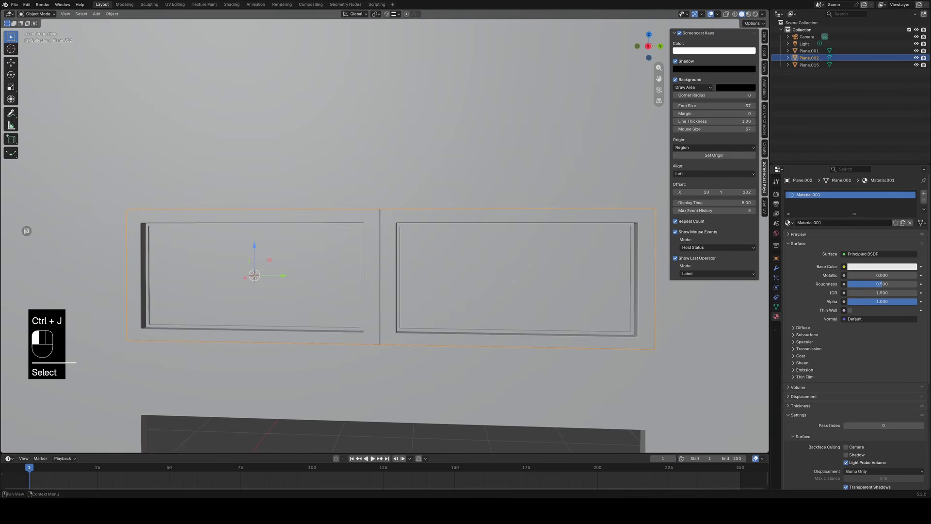
pyautogui.click(802, 223)
pyautogui.hotkey('ctrl', 'a')
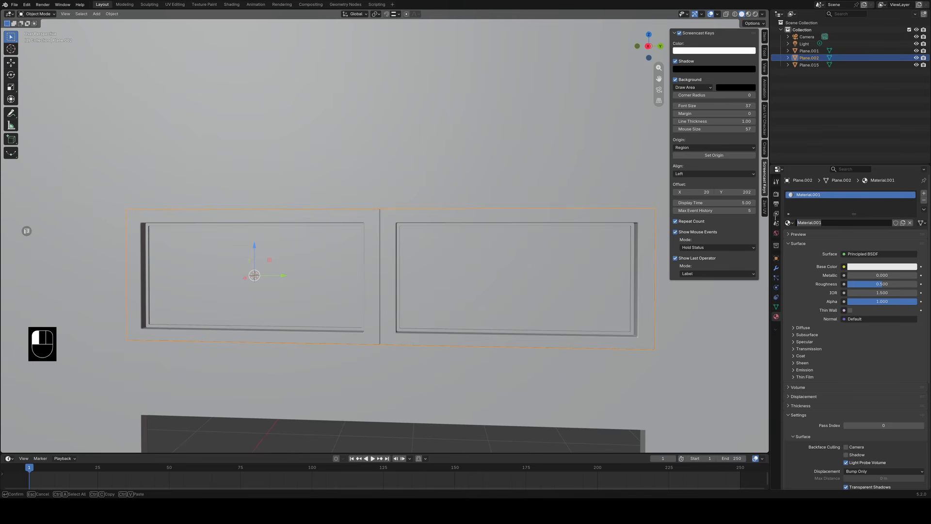
pyautogui.write('wood')
pyautogui.press('Tab')
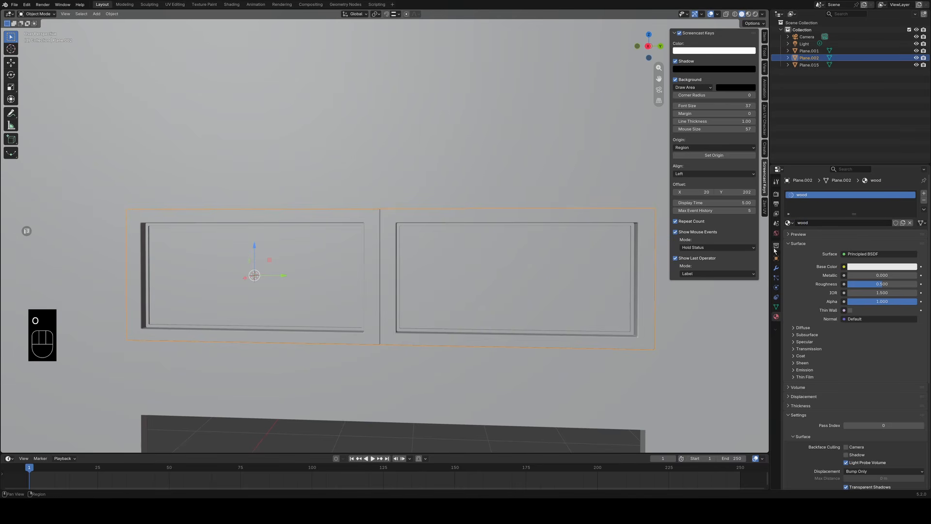
# Add a second material slot to the window object with a new material named metal.
pyautogui.click(923, 193)
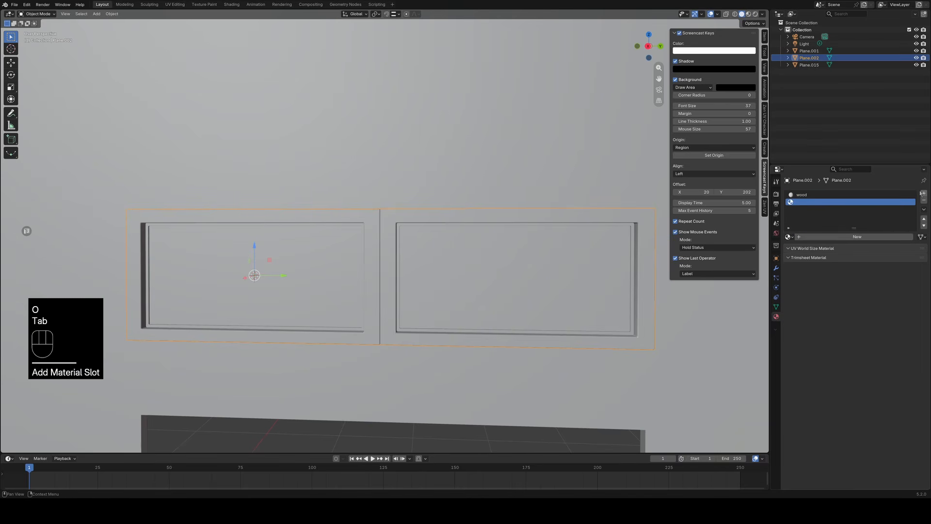
pyautogui.click(843, 237)
pyautogui.doubleClick(830, 237)
pyautogui.write('met')
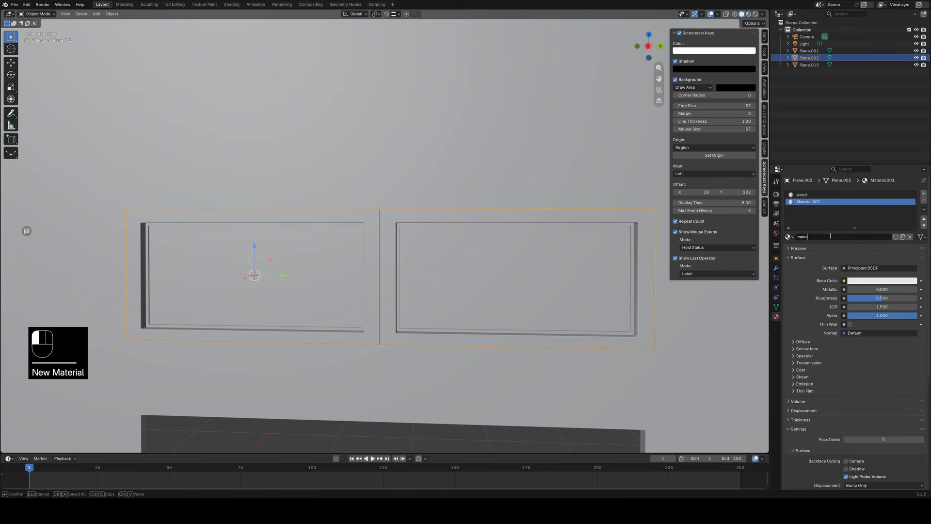
pyautogui.write('al')
pyautogui.press('Return')
# Add a third material slot to the window object with a new material named glass.
pyautogui.click(923, 193)
pyautogui.click(846, 238)
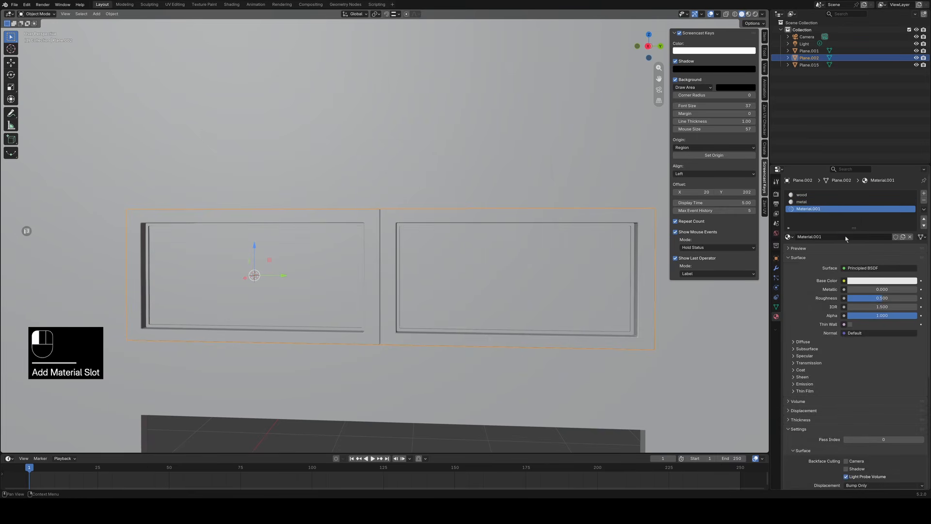
pyautogui.doubleClick(827, 238)
pyautogui.write('glass')
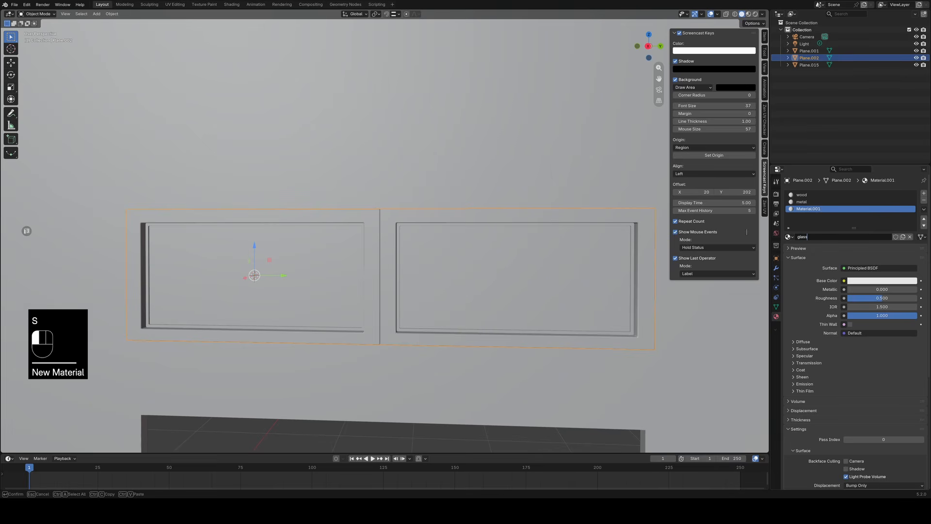
pyautogui.press('Return')
# In Edit Mode, assign the wood material to both linked outer frames and select the faces using wood to check the assignment.
pyautogui.press('Tab')
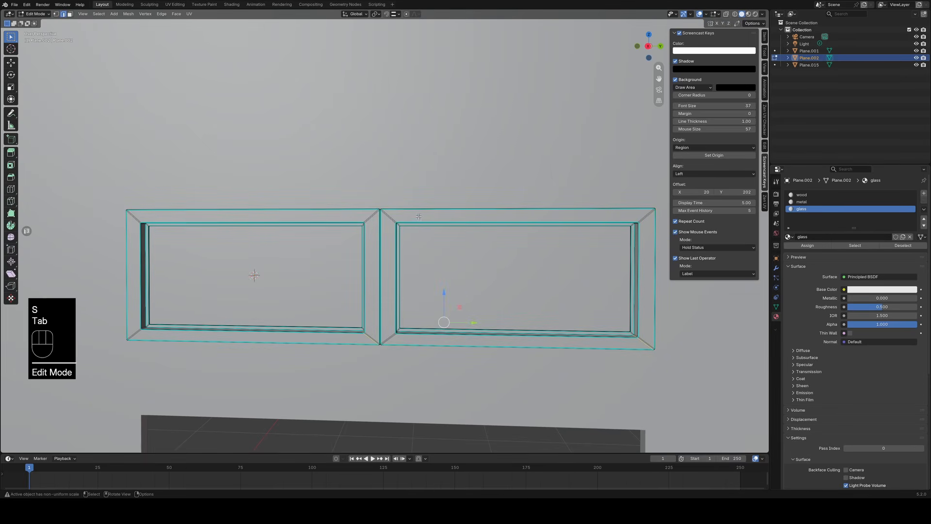
pyautogui.moveTo(419, 216); pyautogui.dragTo(485, 222, button='middle')
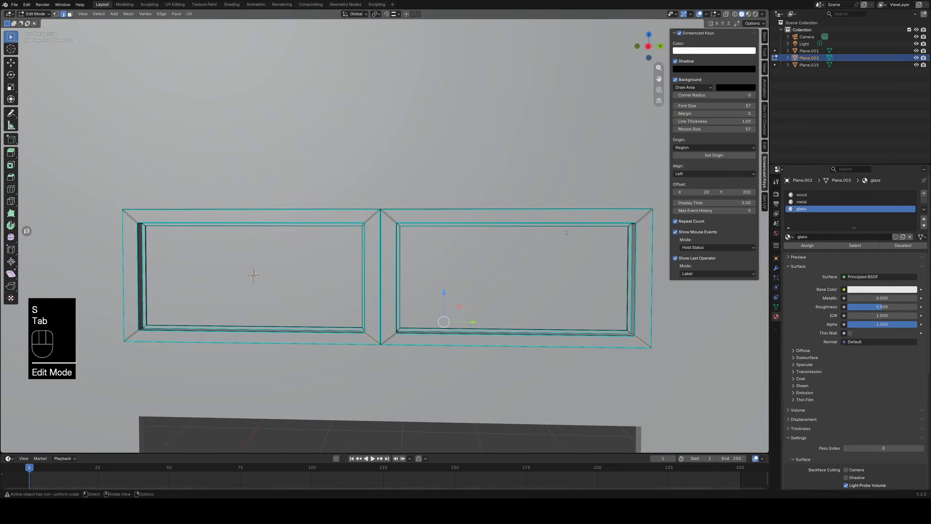
pyautogui.keyDown('alt'); pyautogui.click(648, 215); pyautogui.keyUp('alt')
pyautogui.hotkey('ctrl', 'l')
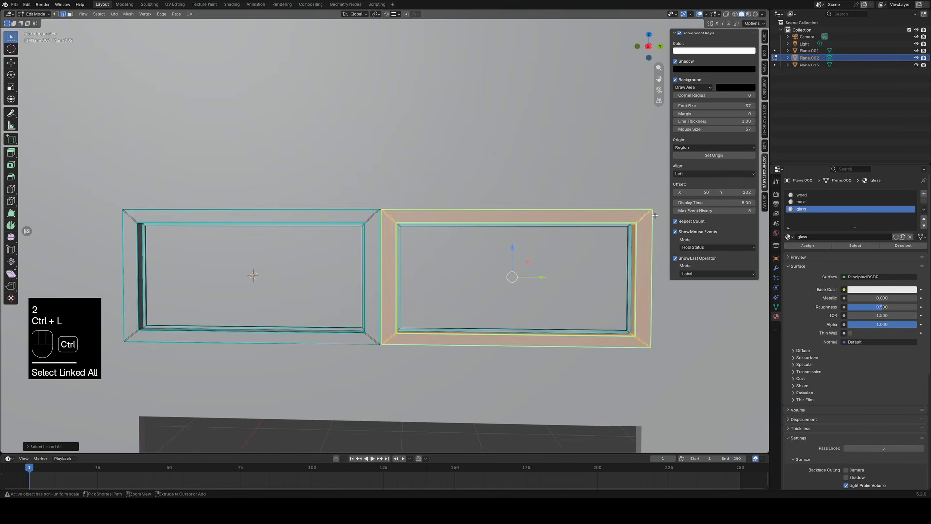
pyautogui.keyDown('ctrl'); pyautogui.click(374, 215); pyautogui.keyUp('ctrl')
pyautogui.hotkey('ctrl', 'l')
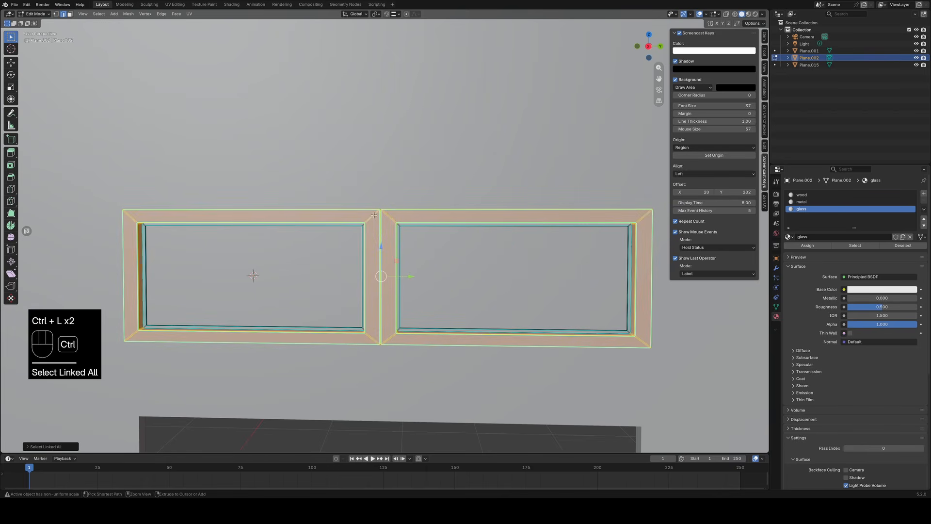
pyautogui.moveTo(373, 215); pyautogui.dragTo(398, 258, button='middle')
pyautogui.click(805, 194)
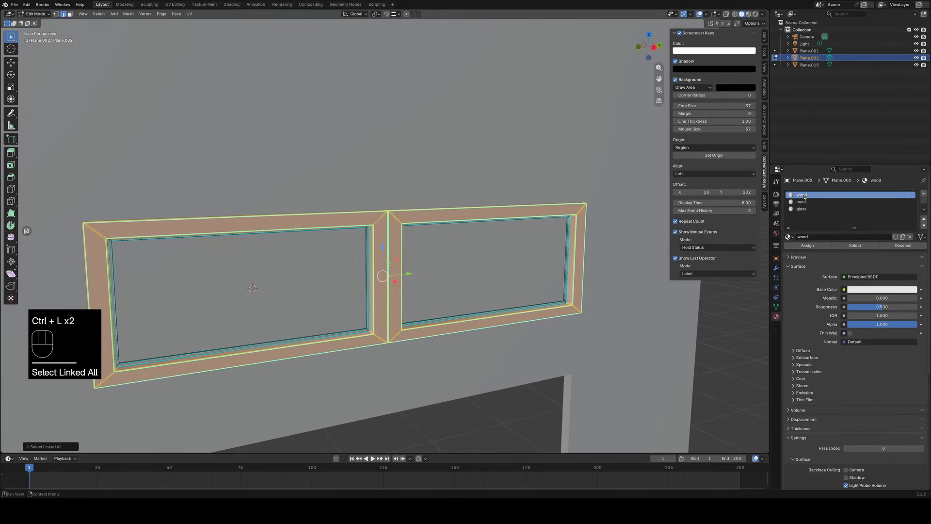
pyautogui.click(808, 245)
pyautogui.click(733, 323)
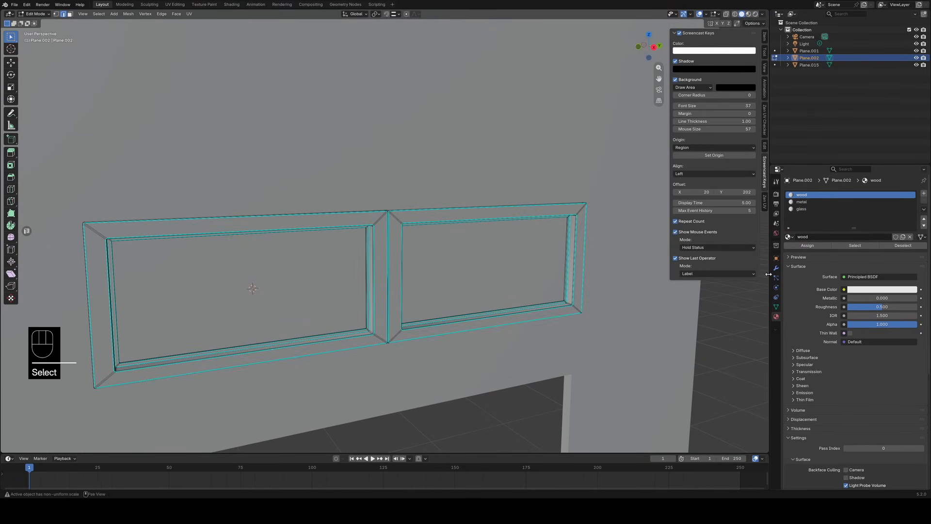
pyautogui.click(855, 245)
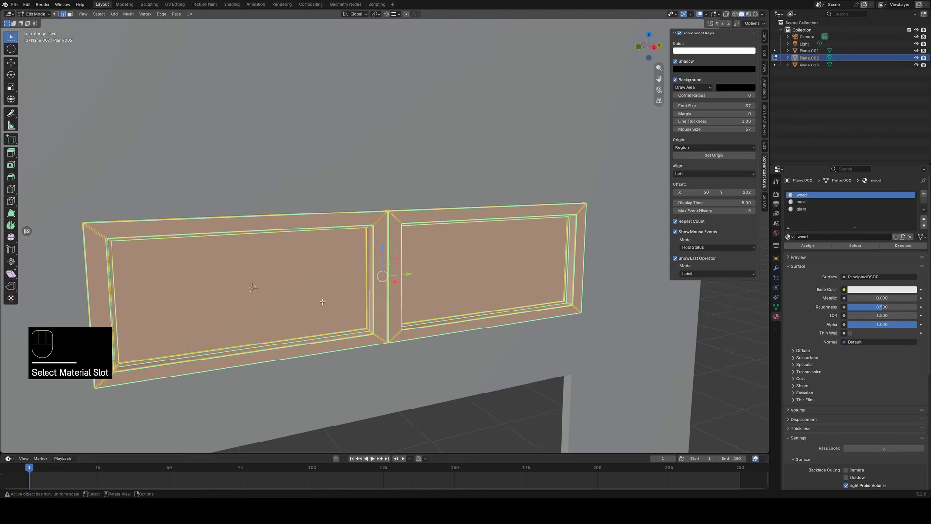
# Assign the metal material to the linked geometry of both inner window frames.
pyautogui.click(802, 202)
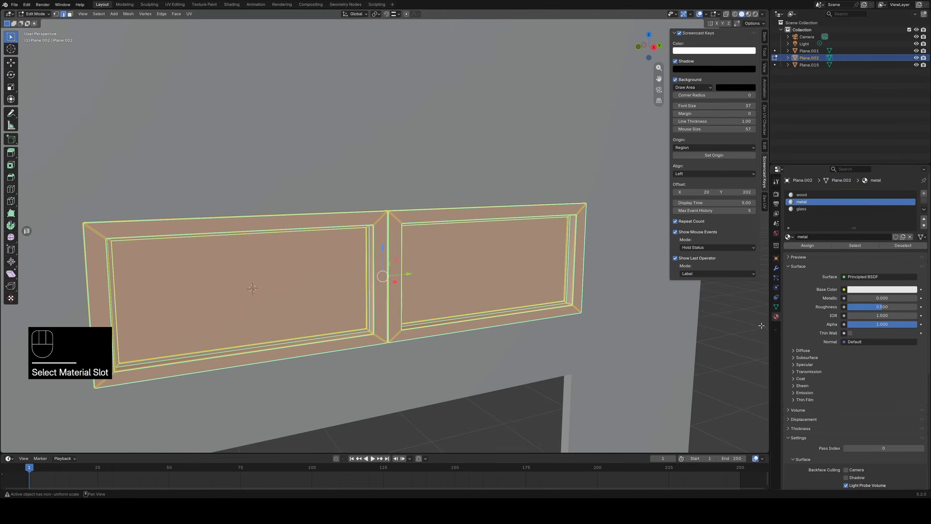
pyautogui.click(634, 281)
pyautogui.scroll(3, 634, 280)
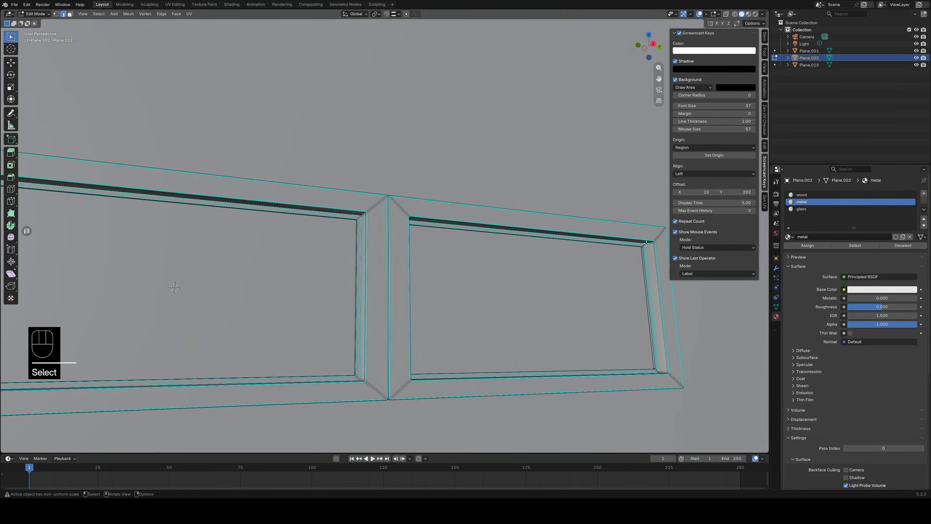
pyautogui.keyDown('alt'); pyautogui.click(643, 246); pyautogui.keyUp('alt')
pyautogui.hotkey('ctrl', 'l')
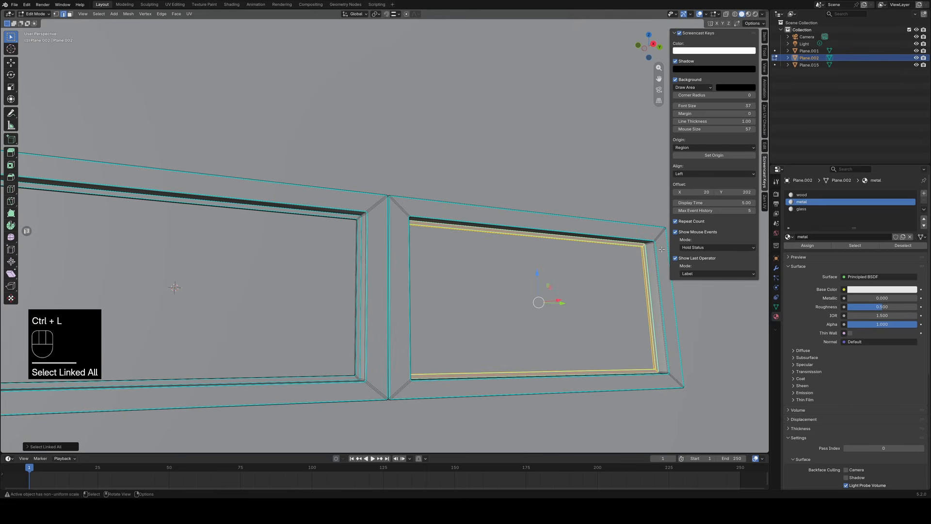
pyautogui.keyDown('ctrl'); pyautogui.click(365, 217); pyautogui.keyUp('ctrl')
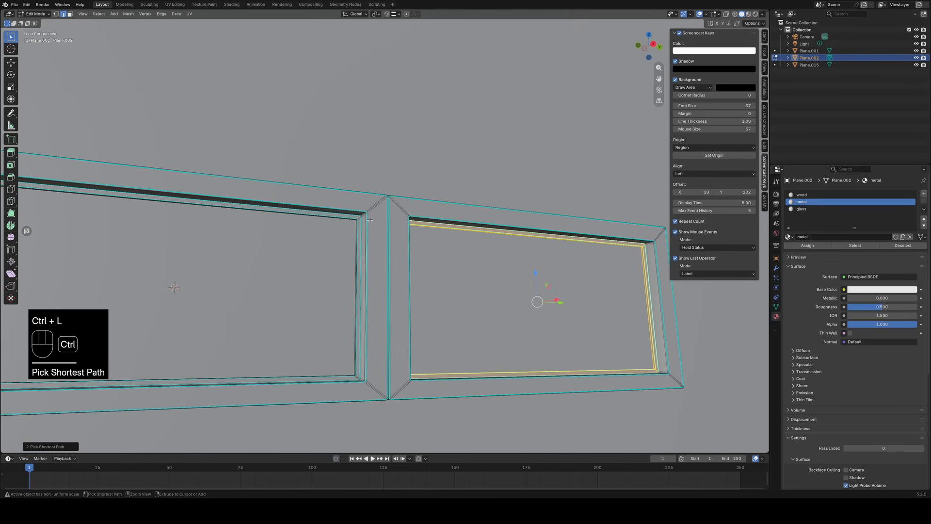
pyautogui.hotkey('ctrl', 'l')
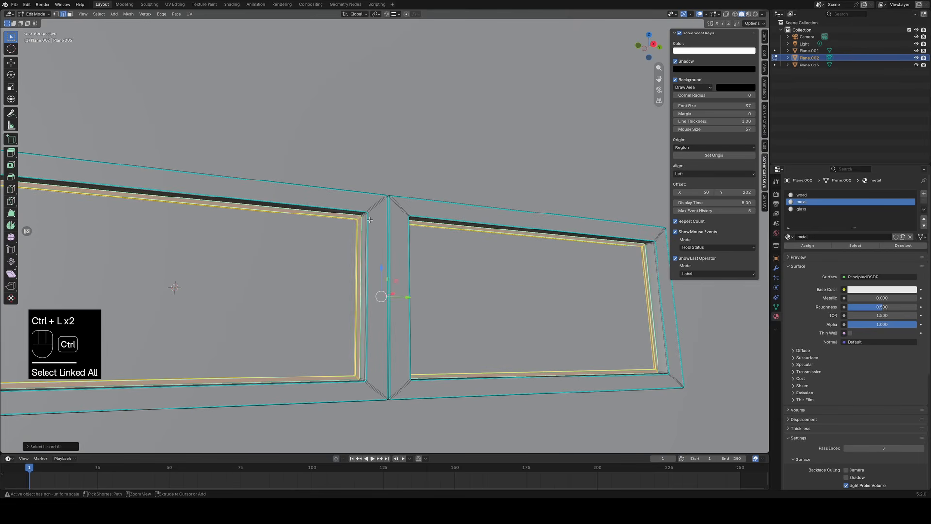
pyautogui.click(807, 245)
pyautogui.scroll(-5, 736, 298)
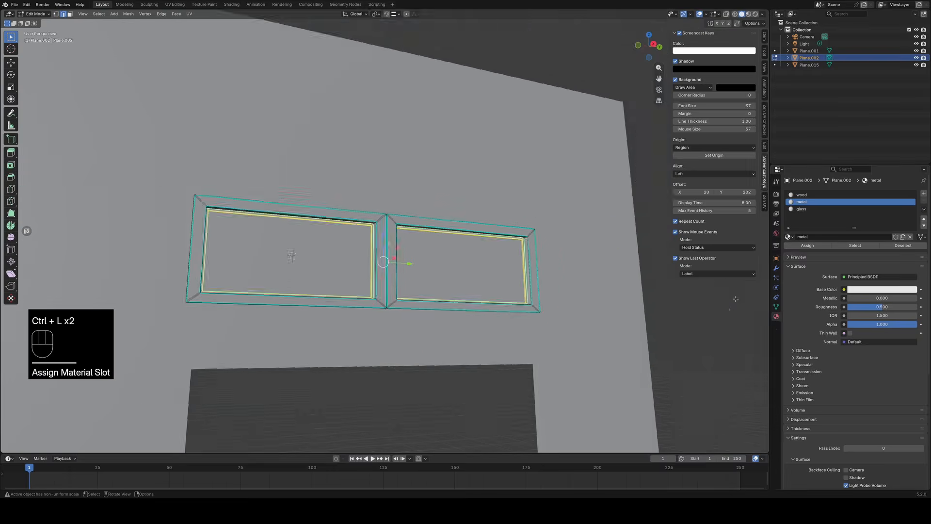
# Assign the glass material to the linked geometry of both window panes, selected in face mode, and clear the selection.
pyautogui.scroll(-3, 635, 313)
pyautogui.click(454, 257)
pyautogui.press('3')
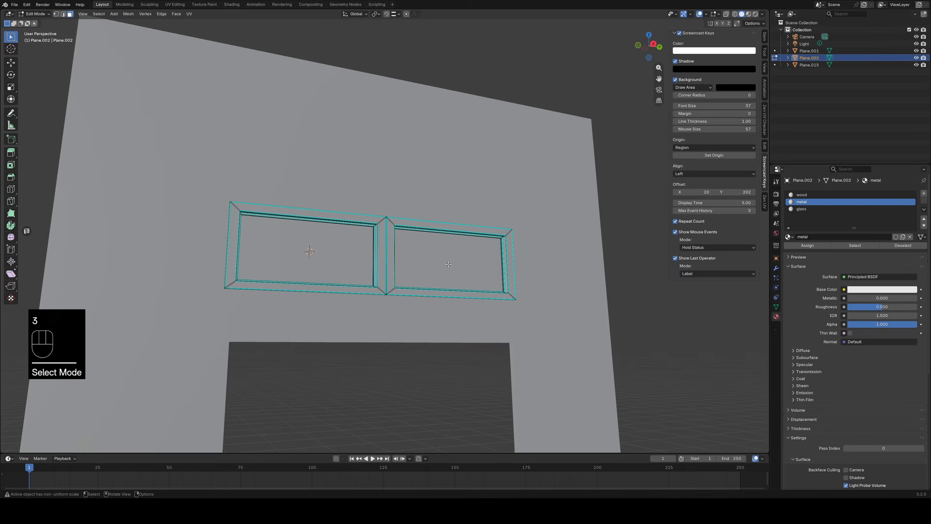
pyautogui.click(450, 261)
pyautogui.hotkey('ctrl', 'l')
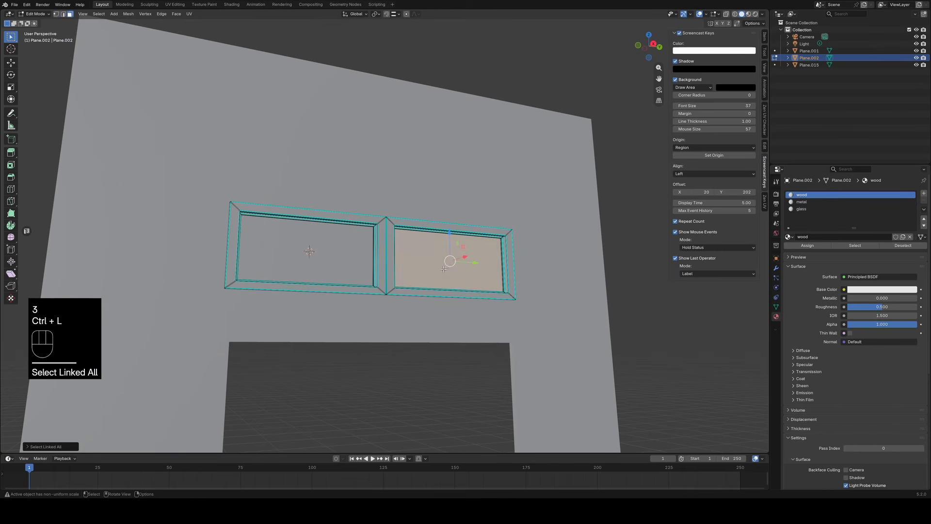
pyautogui.keyDown('ctrl'); pyautogui.click(350, 246); pyautogui.keyUp('ctrl')
pyautogui.hotkey('ctrl', 'l')
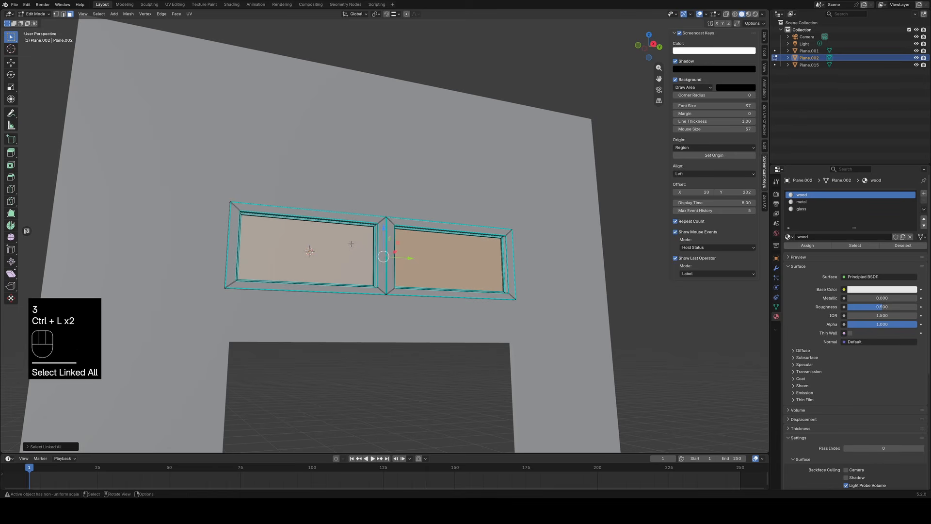
pyautogui.click(801, 210)
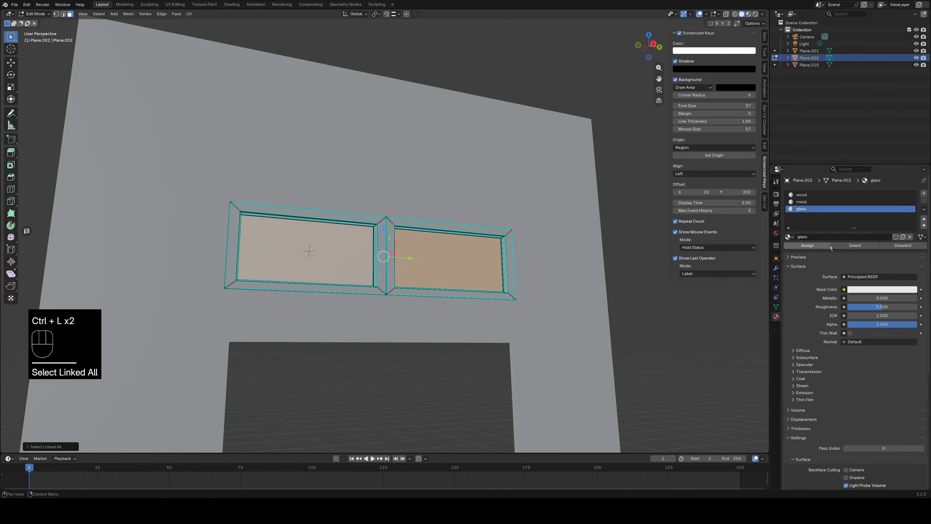
pyautogui.click(808, 246)
pyautogui.click(672, 361)
# Select the faces using wood, metal and glass in turn to check each material assignment, and clear the selection.
pyautogui.click(801, 195)
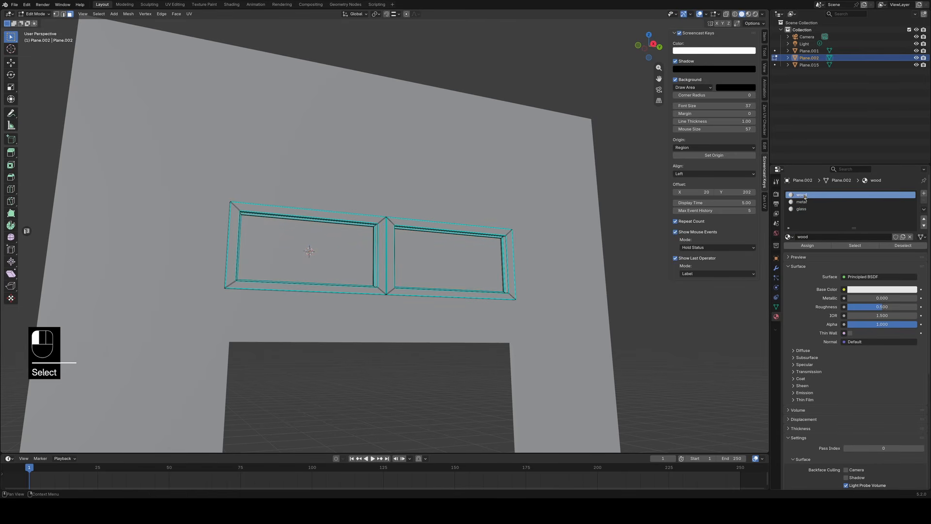
pyautogui.click(855, 246)
pyautogui.click(801, 201)
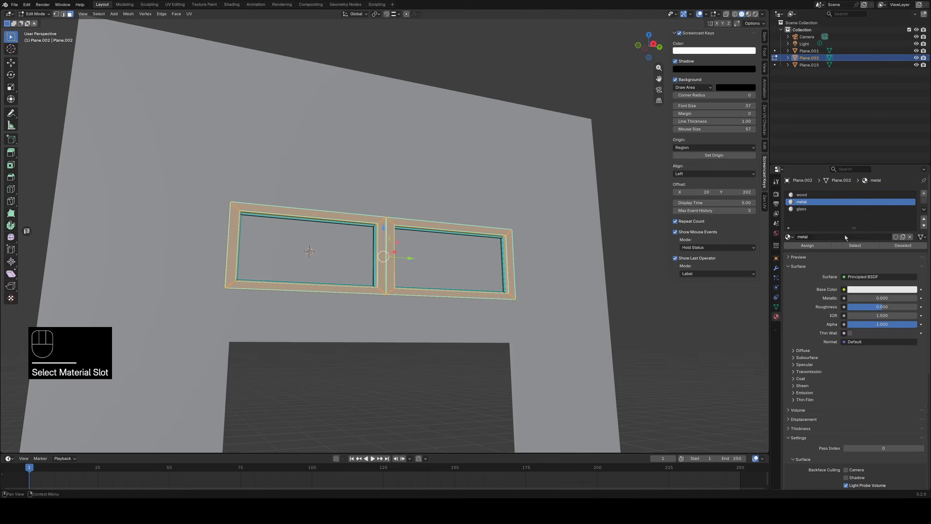
pyautogui.click(855, 245)
pyautogui.click(710, 339)
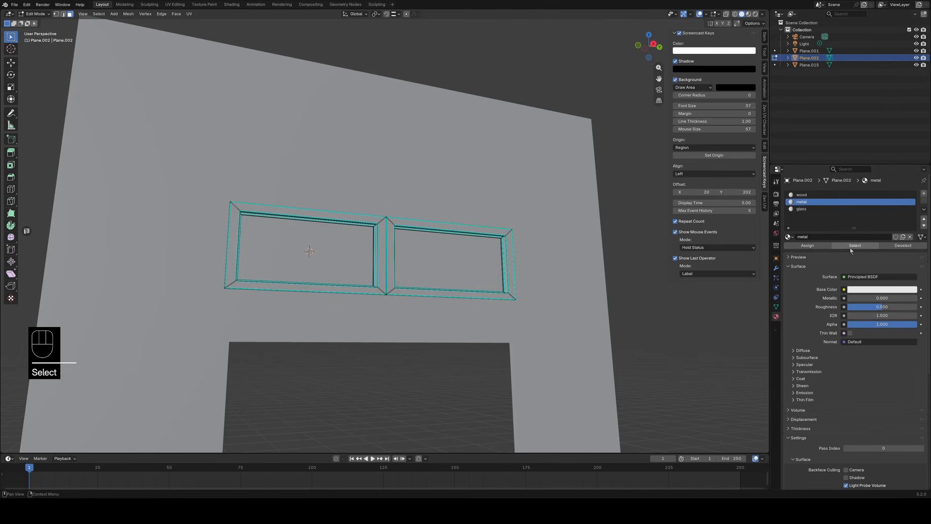
pyautogui.click(852, 247)
pyautogui.click(717, 331)
pyautogui.click(801, 209)
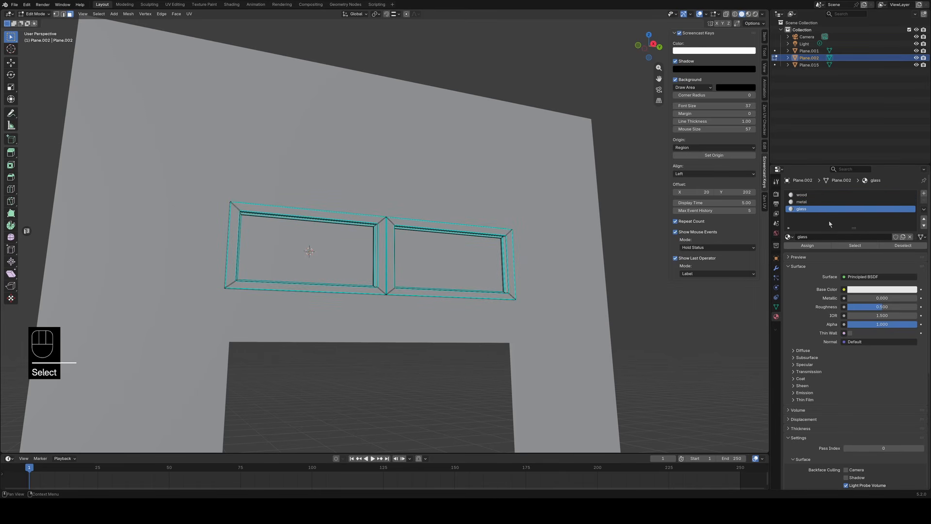
pyautogui.click(856, 245)
pyautogui.moveTo(670, 301); pyautogui.dragTo(630, 285, button='middle')
pyautogui.scroll(5, 571, 337)
pyautogui.moveTo(572, 338)
pyautogui.mouseDown(button='middle')
pyautogui.moveTo(557, 320)
pyautogui.moveTo(582, 344)
pyautogui.moveTo(571, 344)
pyautogui.mouseUp(button='middle')
pyautogui.scroll(-1, 586, 344)
pyautogui.scroll(-1, 586, 344)
pyautogui.keyDown('shift'); pyautogui.moveTo(572, 344); pyautogui.dragTo(623, 371, button='middle'); pyautogui.keyUp('shift')
pyautogui.scroll(-2, 622, 371)
pyautogui.click(527, 409)
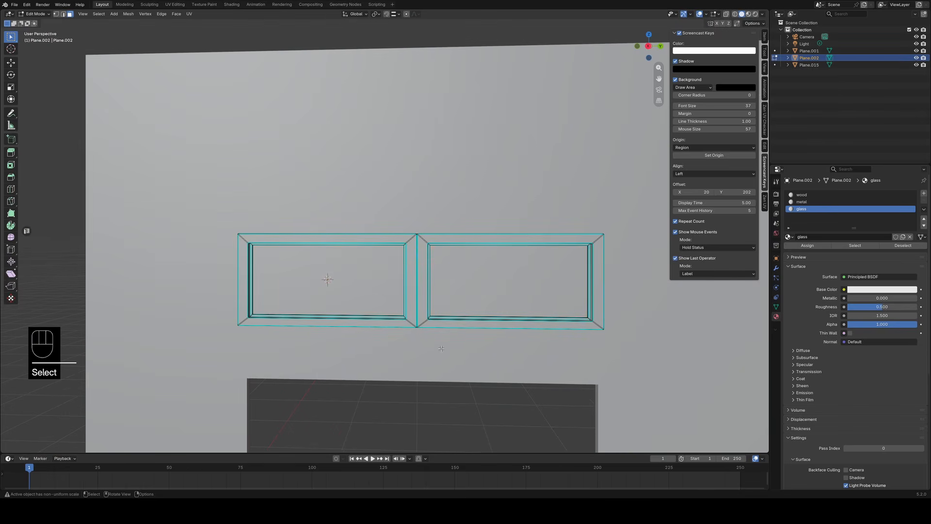
# Examine the outer frames, inner frames and panes of both windows up close, including the upper inner-frame face of the second window.
pyautogui.moveTo(439, 349); pyautogui.dragTo(374, 326, button='middle')
pyautogui.scroll(5, 437, 337)
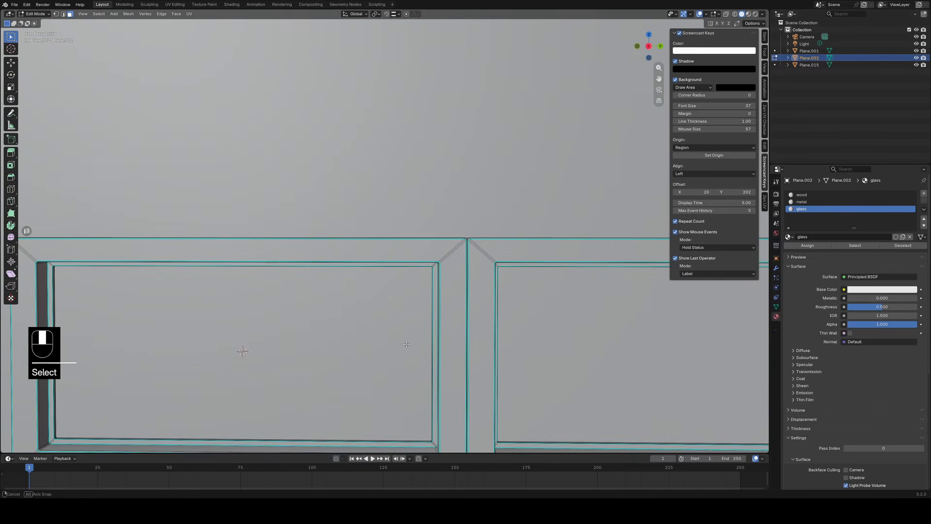
pyautogui.scroll(-4, 375, 326)
pyautogui.scroll(-1, 308, 326)
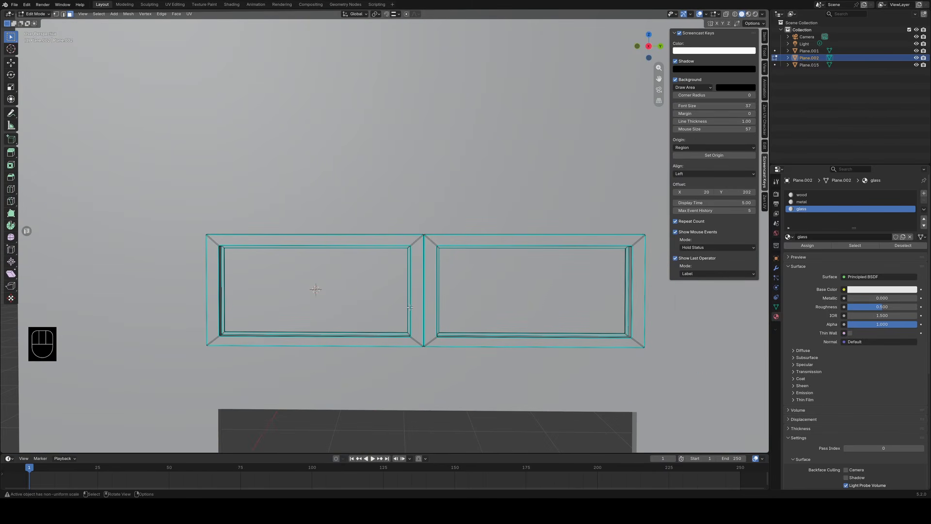
pyautogui.keyDown('shift'); pyautogui.moveTo(523, 350); pyautogui.dragTo(406, 328, button='middle'); pyautogui.keyUp('shift')
pyautogui.scroll(5, 406, 328)
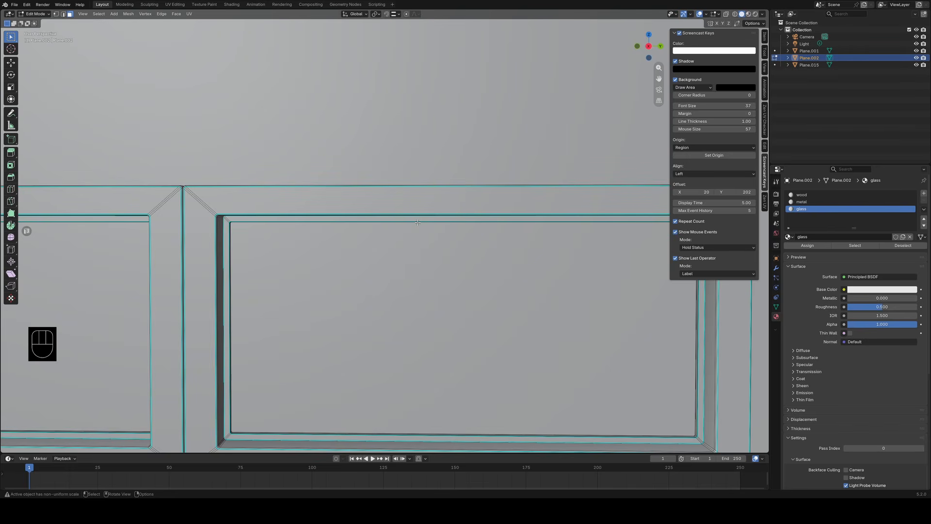
pyautogui.click(418, 222)
pyautogui.scroll(-1, 416, 278)
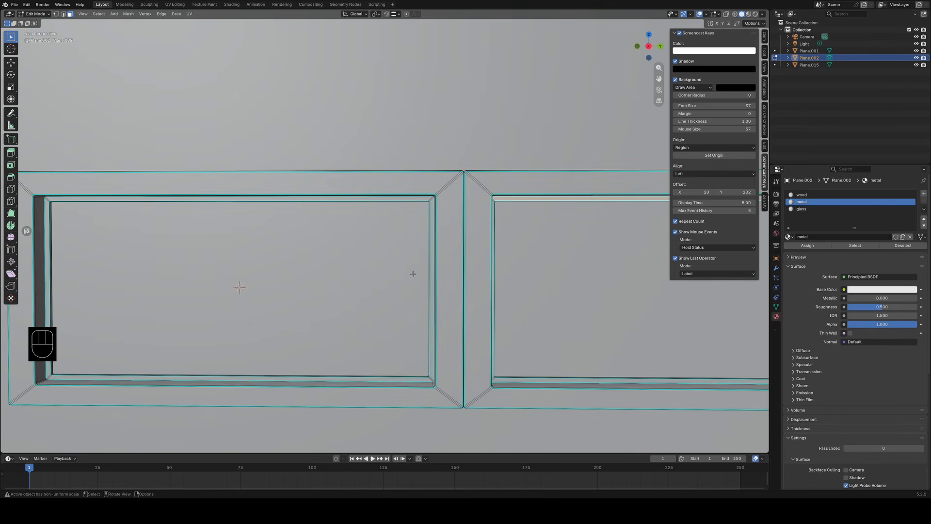
pyautogui.scroll(-2, 420, 272)
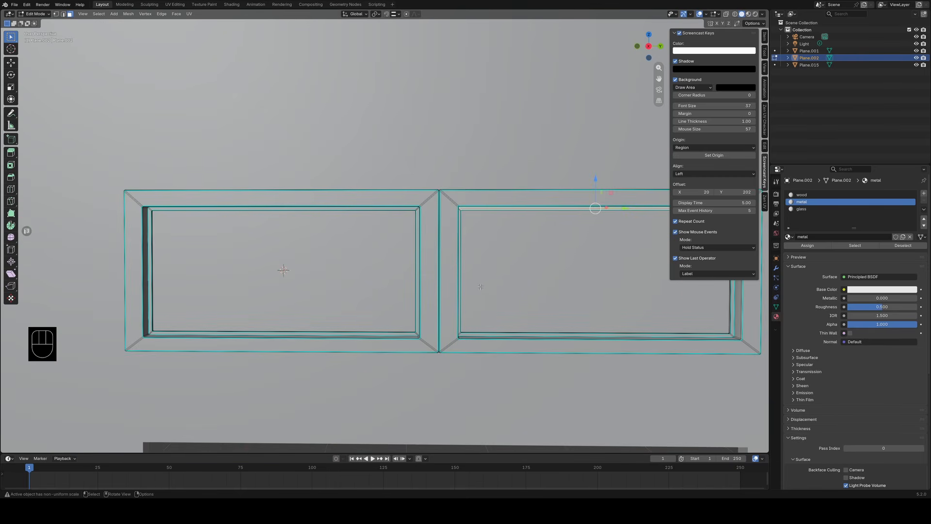
pyautogui.scroll(-3, 481, 287)
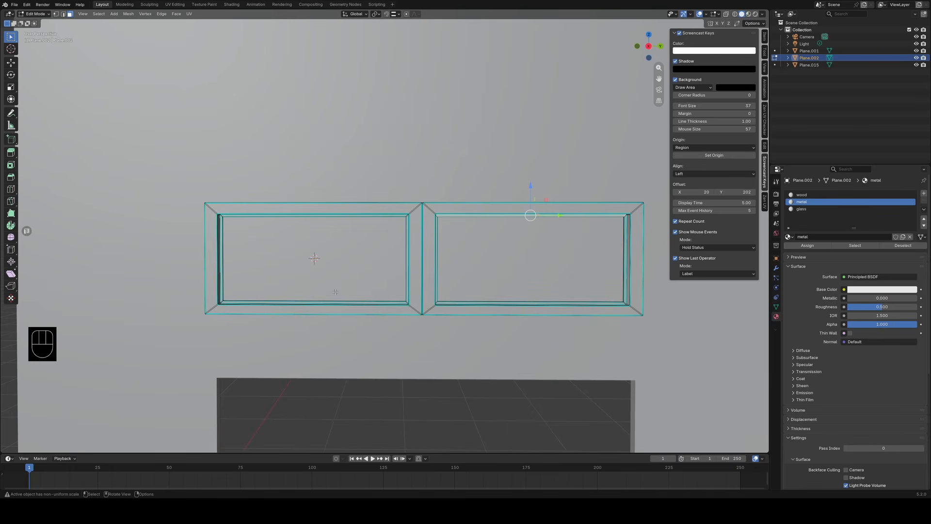
pyautogui.scroll(-1, 431, 289)
pyautogui.click(541, 156)
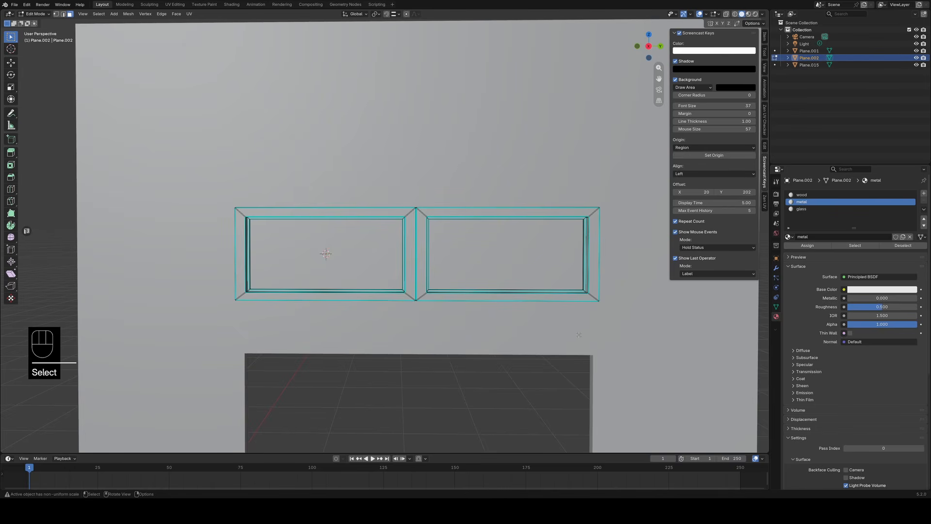
pyautogui.scroll(1, 535, 328)
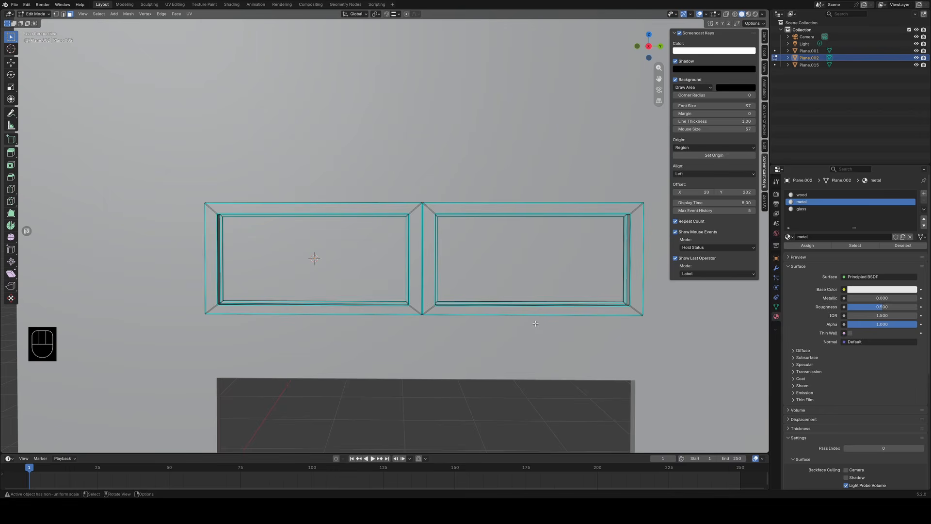
pyautogui.moveTo(536, 323); pyautogui.dragTo(495, 350, button='middle')
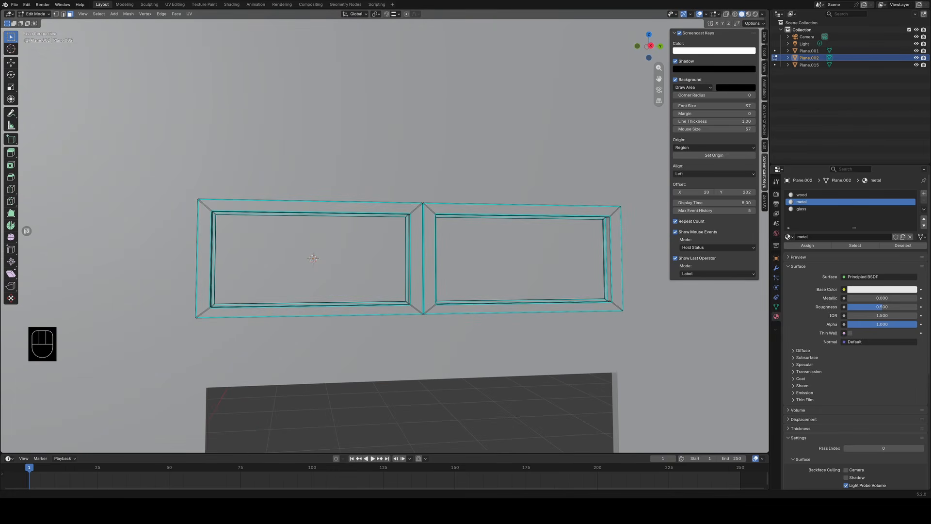